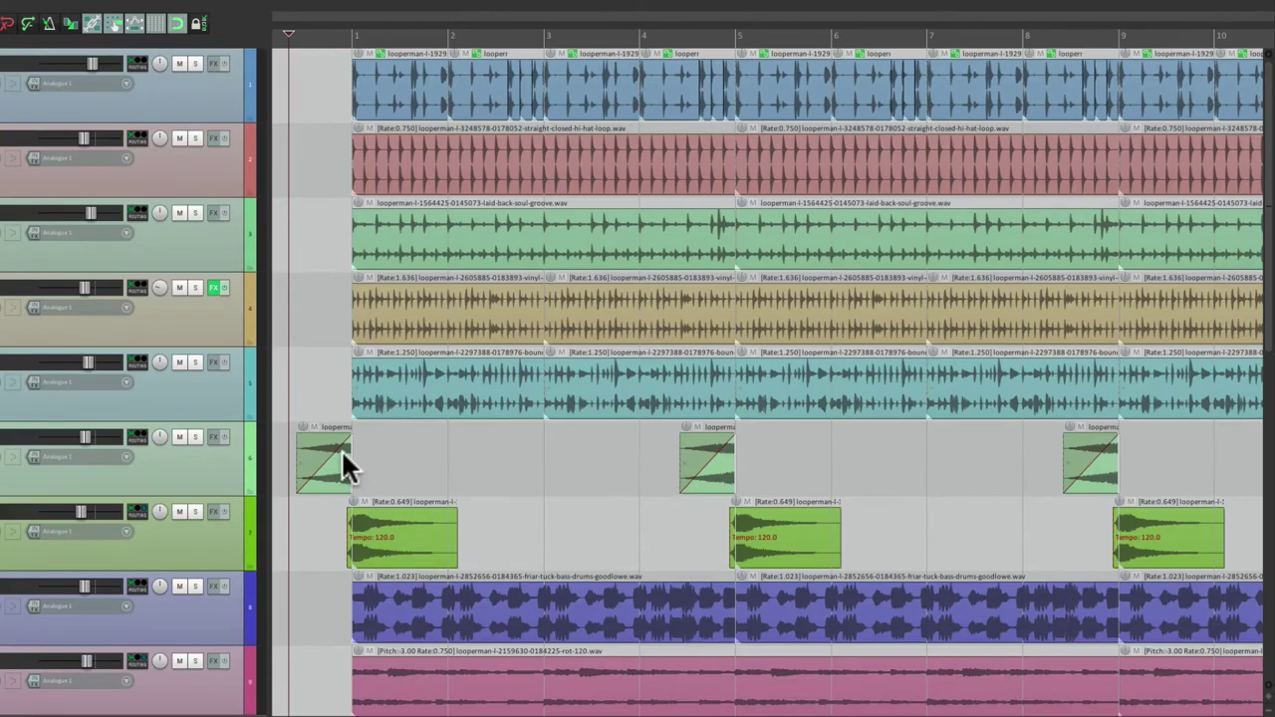
# Try moving the first Reverse item just past measure 1 with per-track ripple editing, and undo the move
pyautogui.moveTo(342, 452); pyautogui.dragTo(419, 470)
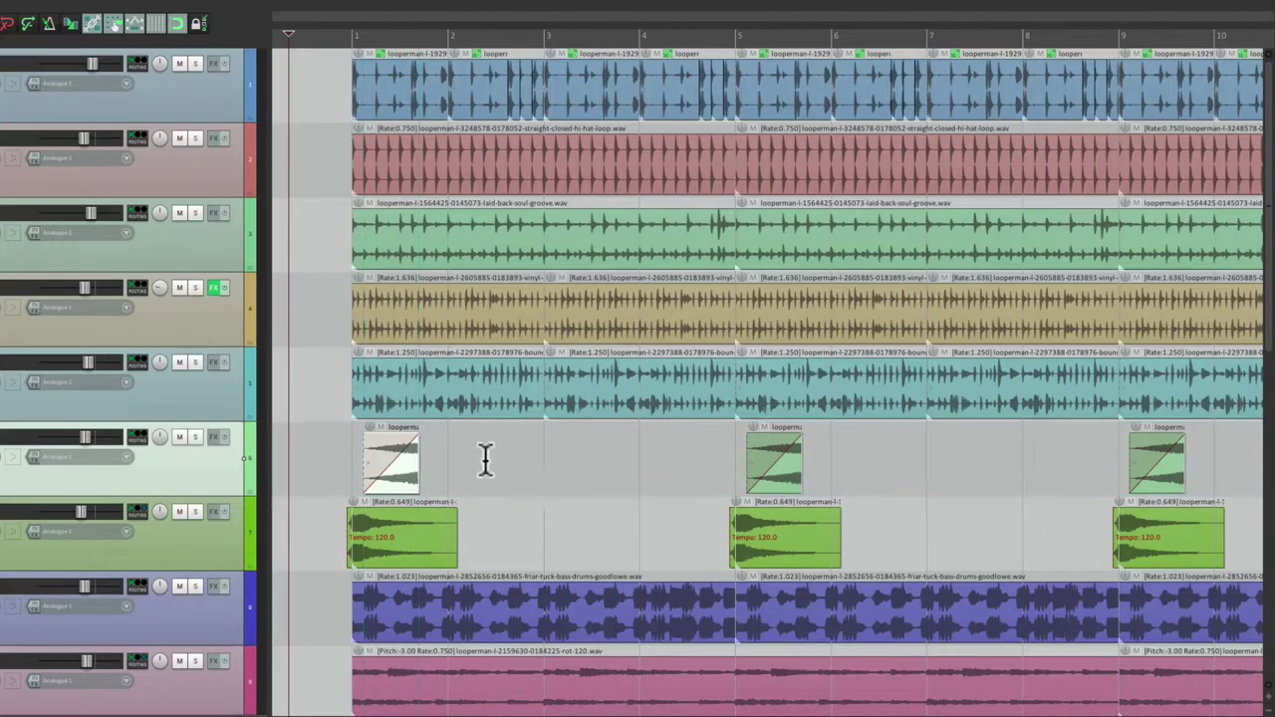
pyautogui.hotkey('ctrl', 'z')
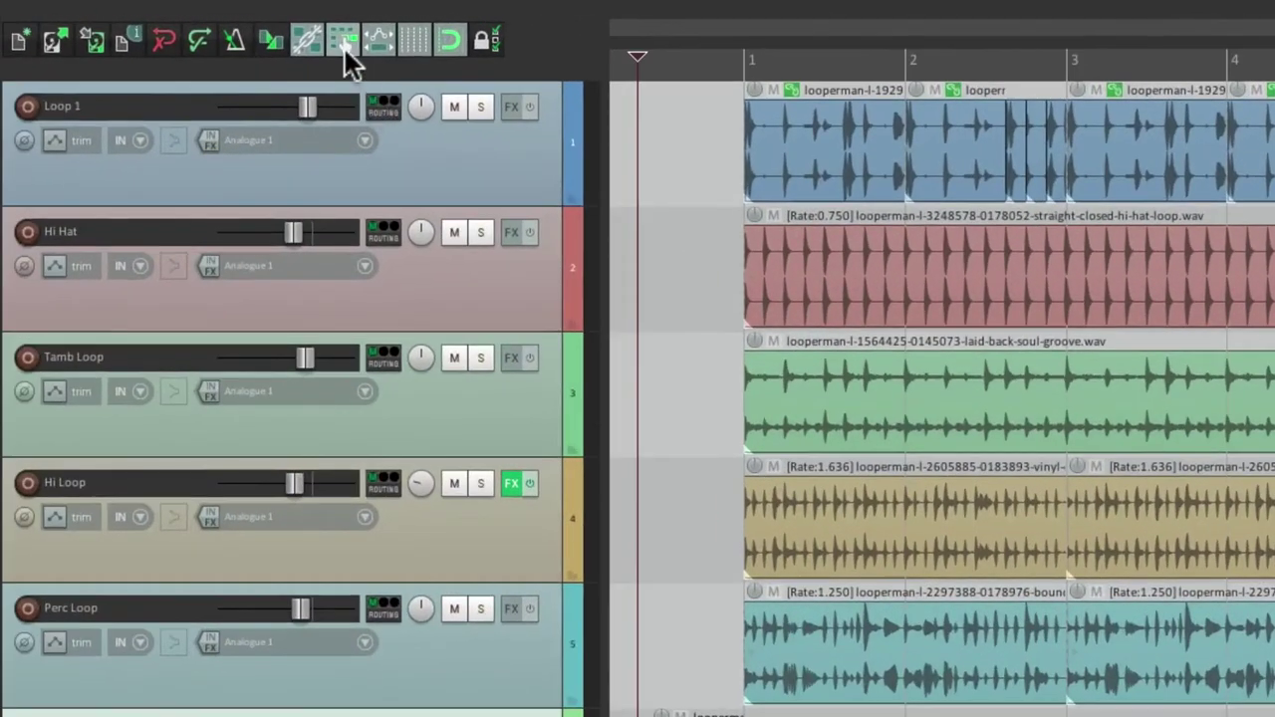
# Set ripple editing to all tracks and shift the whole arrangement so its loops start at measure 5
pyautogui.click(345, 49)
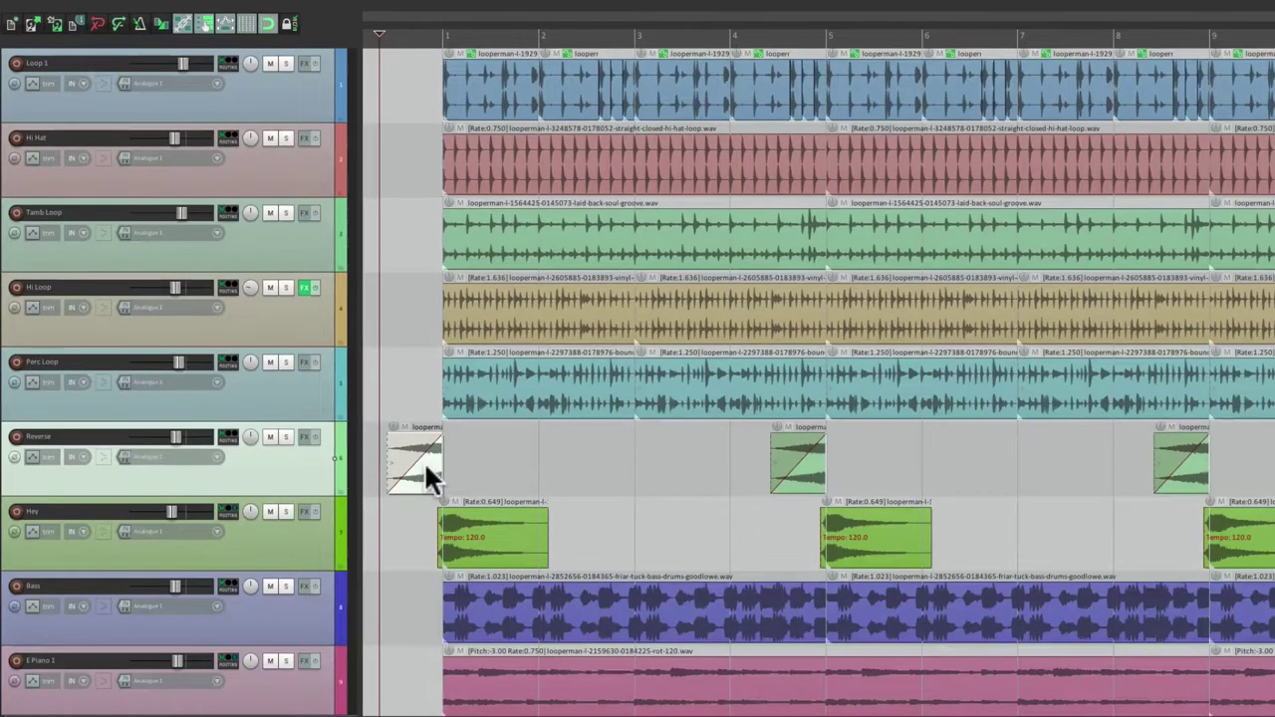
pyautogui.moveTo(425, 468); pyautogui.dragTo(649, 474)
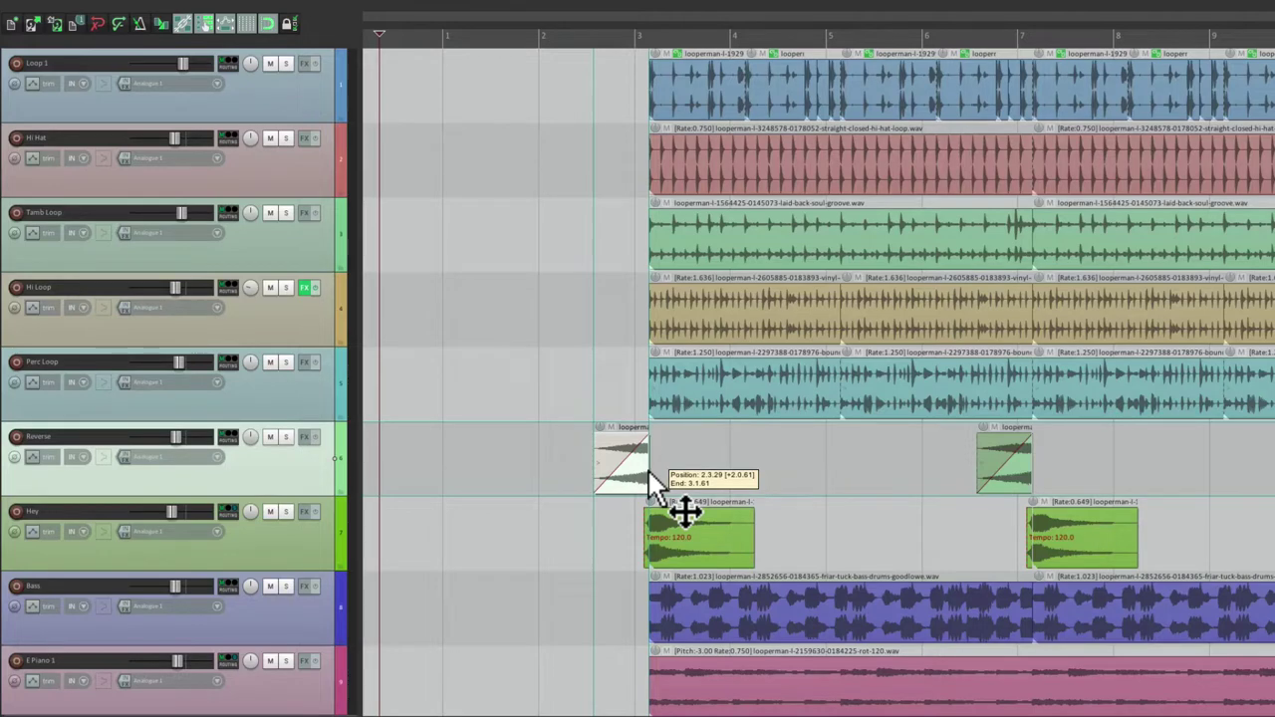
pyautogui.moveTo(649, 483); pyautogui.dragTo(821, 469)
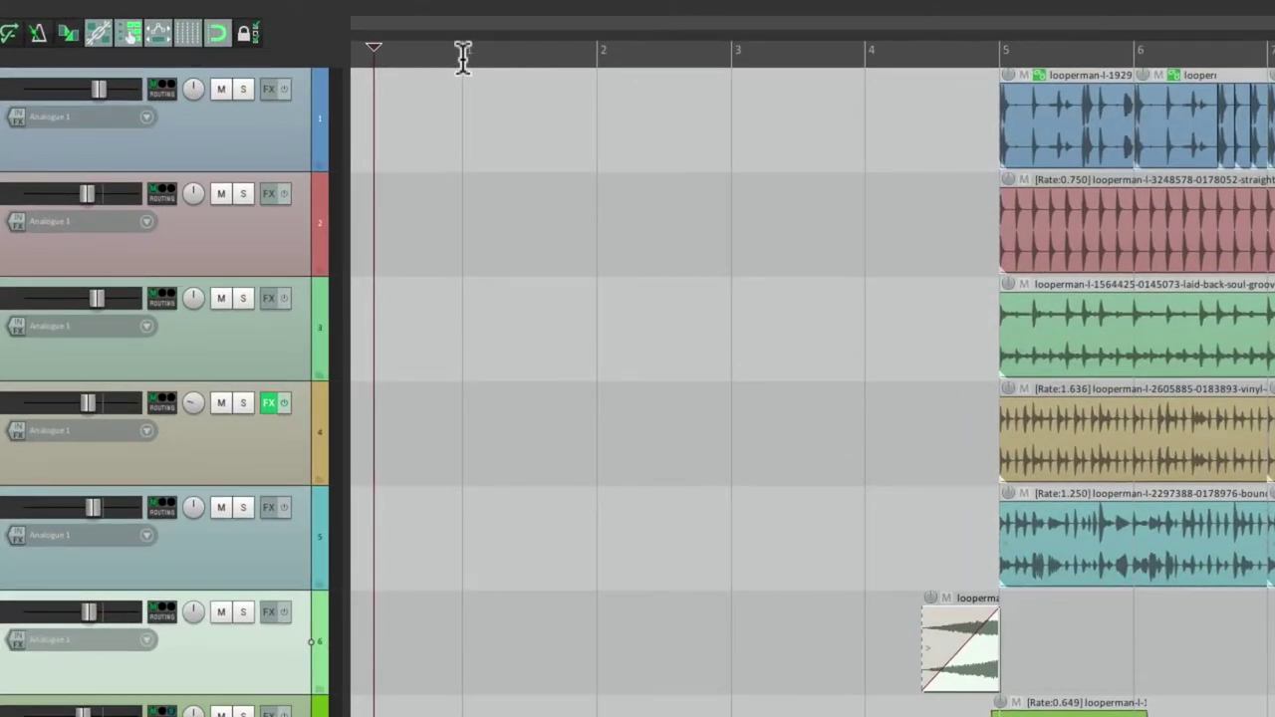
# Create a four-measure region from measure 1 to measure 5 in the emptied space
pyautogui.moveTo(463, 57); pyautogui.dragTo(993, 55)
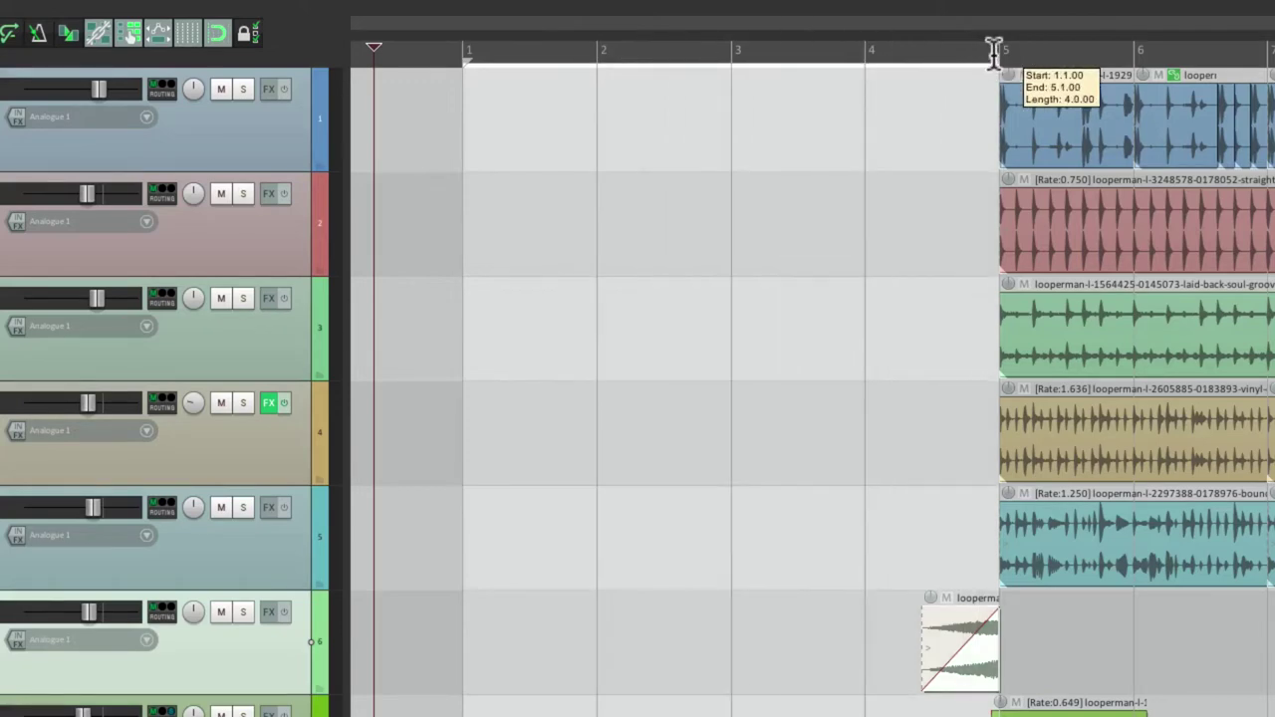
pyautogui.rightClick(745, 55)
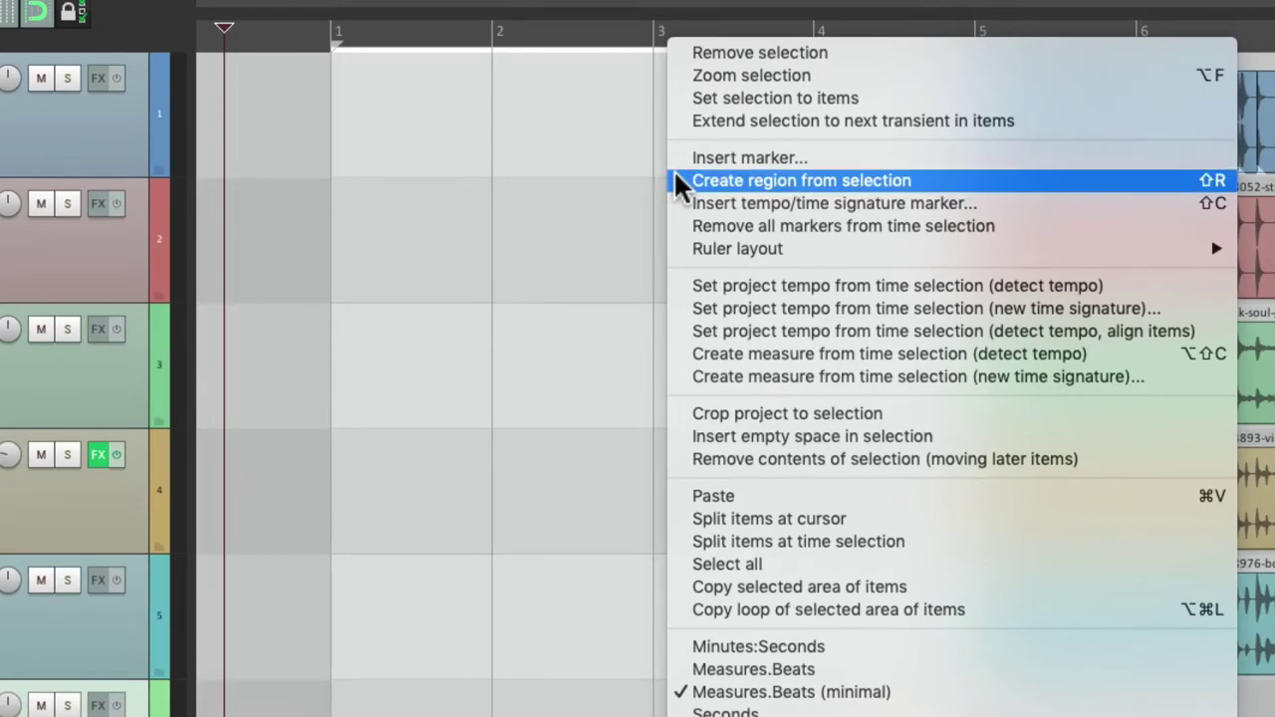
pyautogui.click(787, 180)
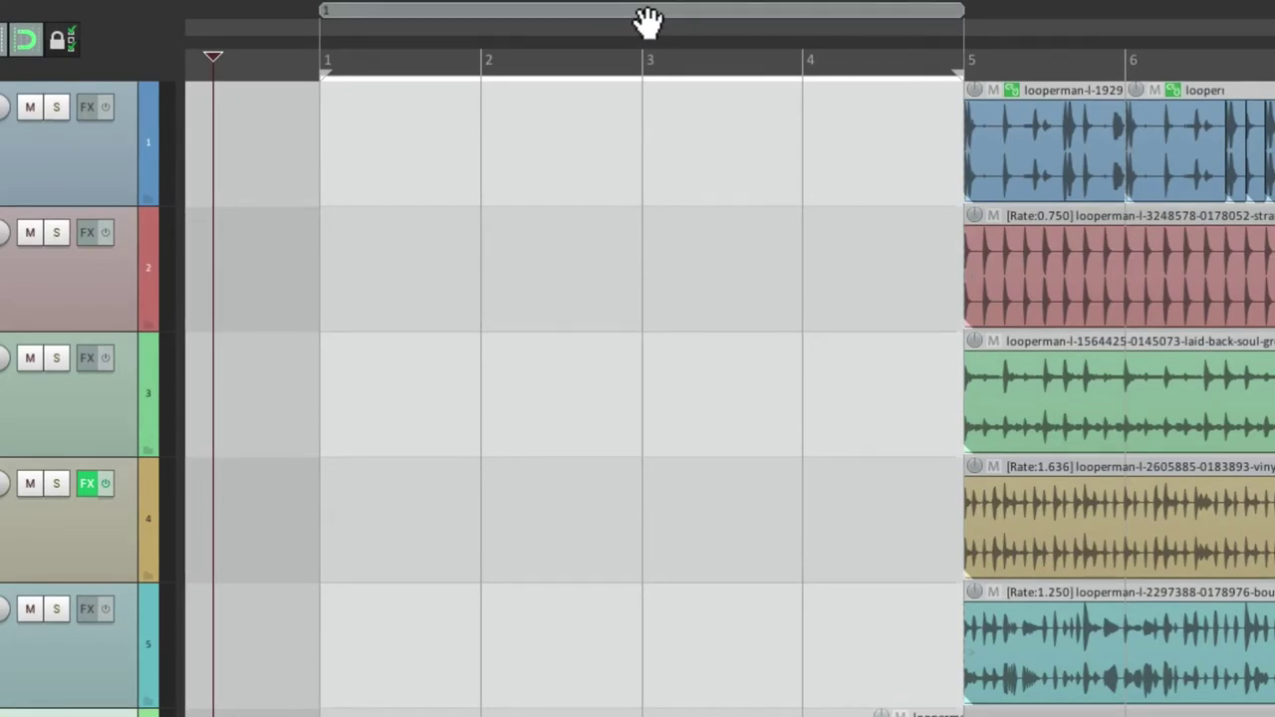
# Name the new region Intro, give it a light orange-tan color, and clear the time selection
pyautogui.rightClick(600, 25)
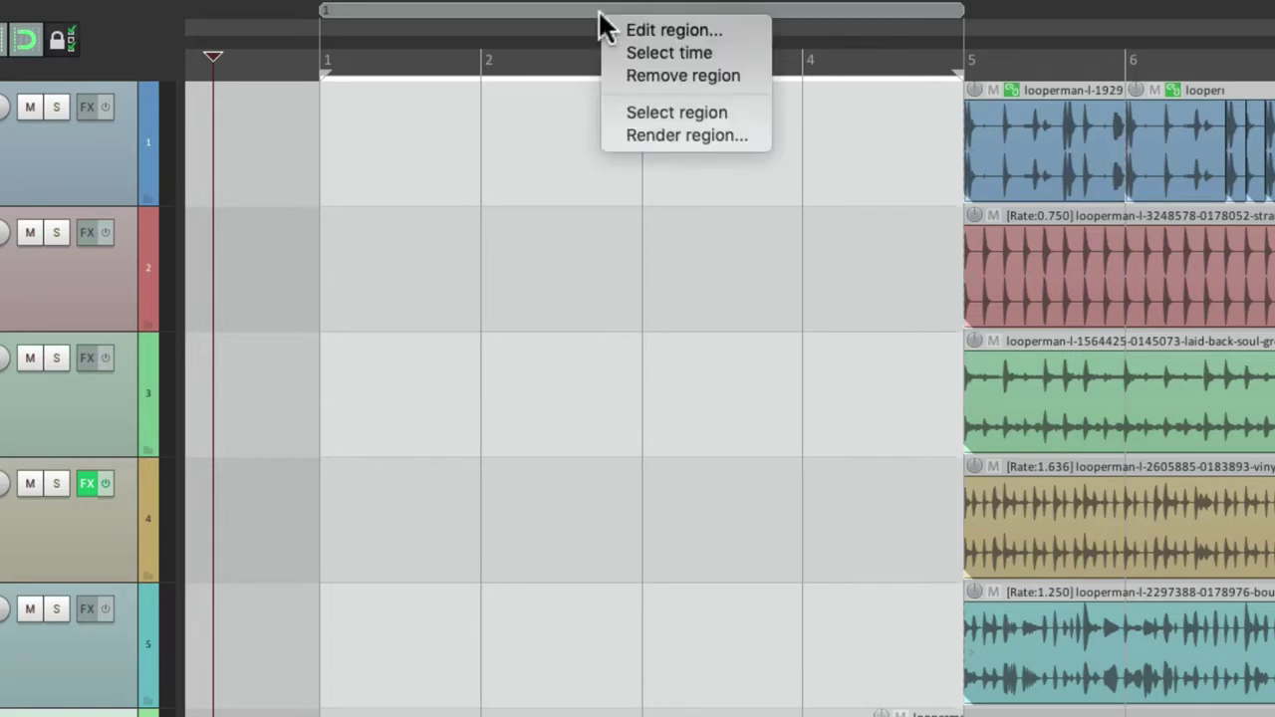
pyautogui.click(614, 30)
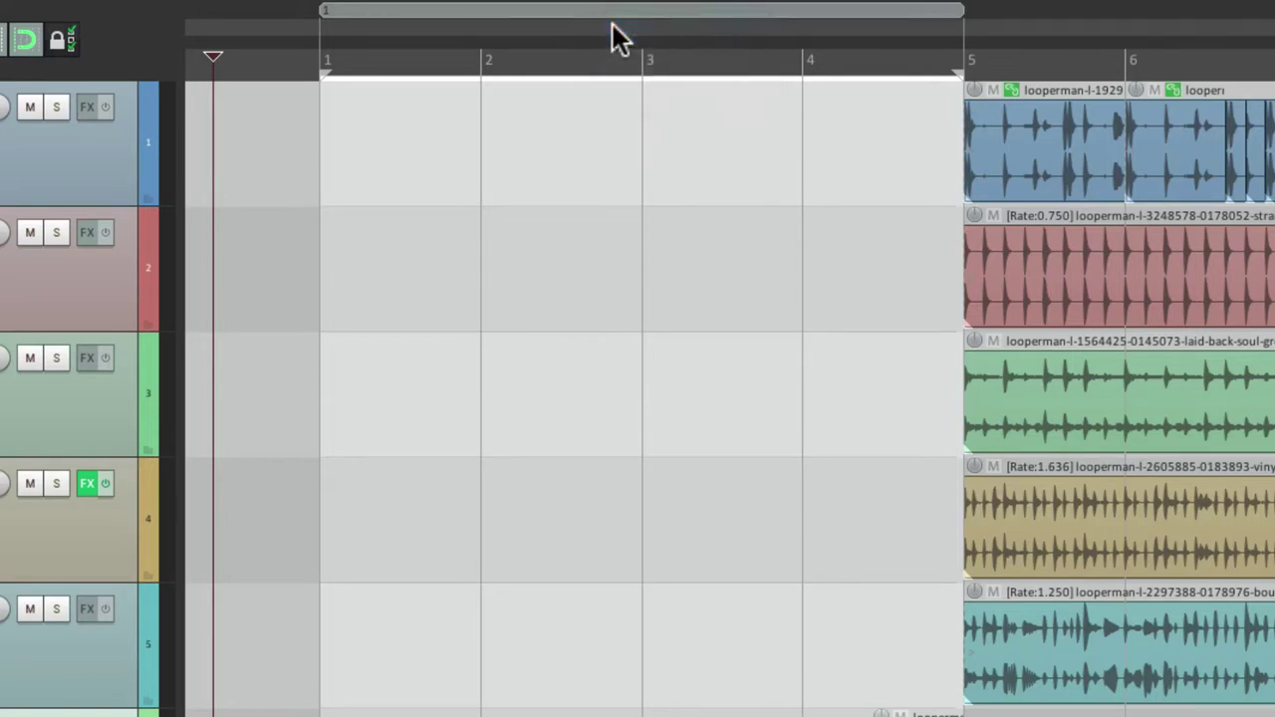
pyautogui.write('Intro')
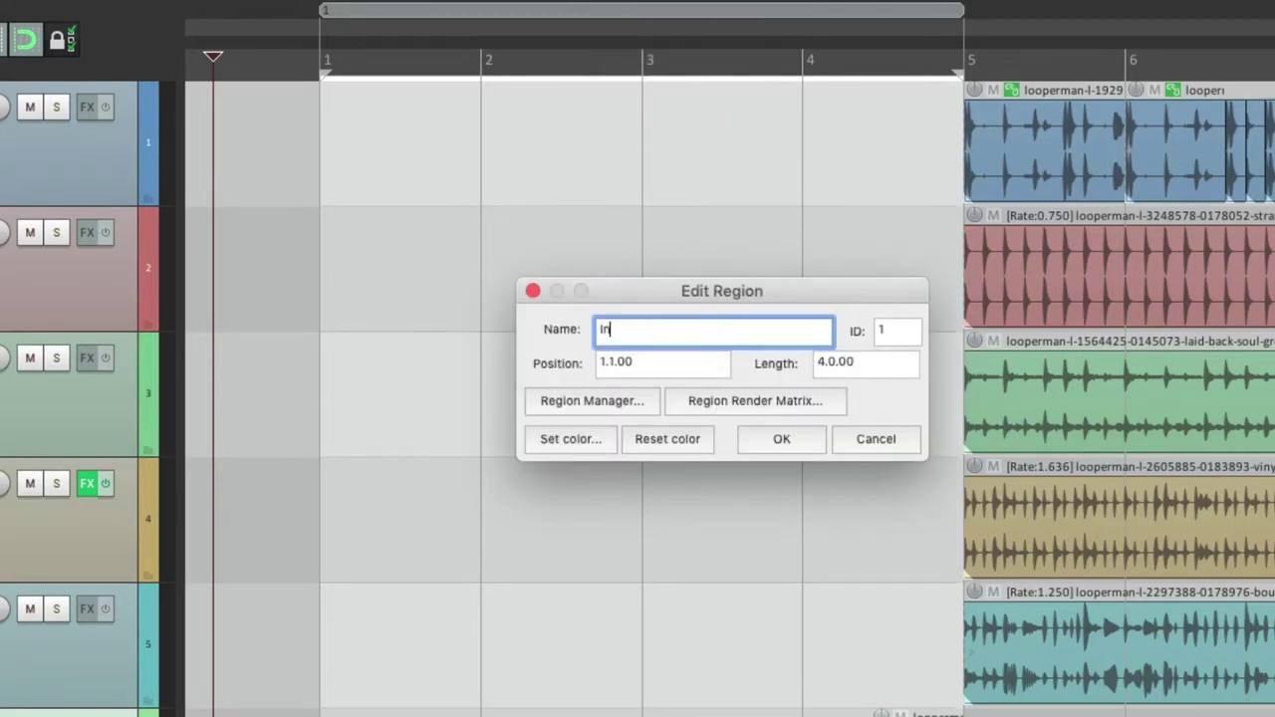
pyautogui.click(570, 439)
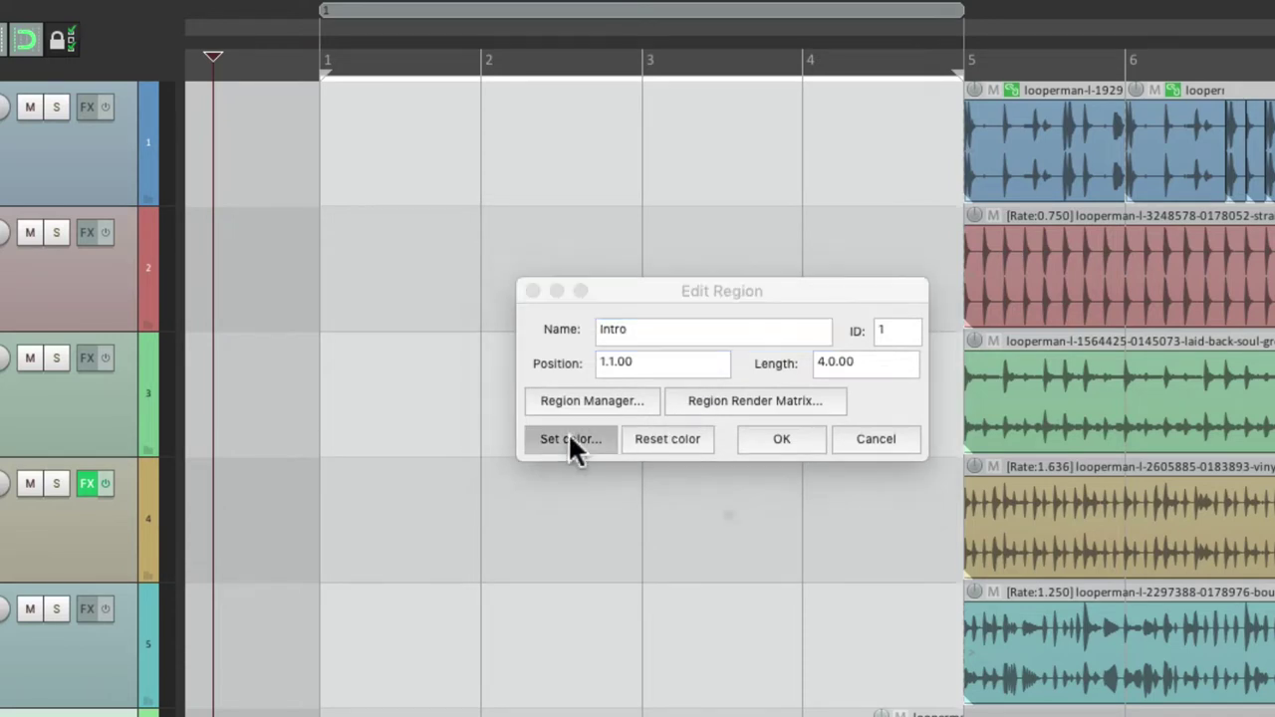
pyautogui.click(650, 569)
pyautogui.click(759, 490)
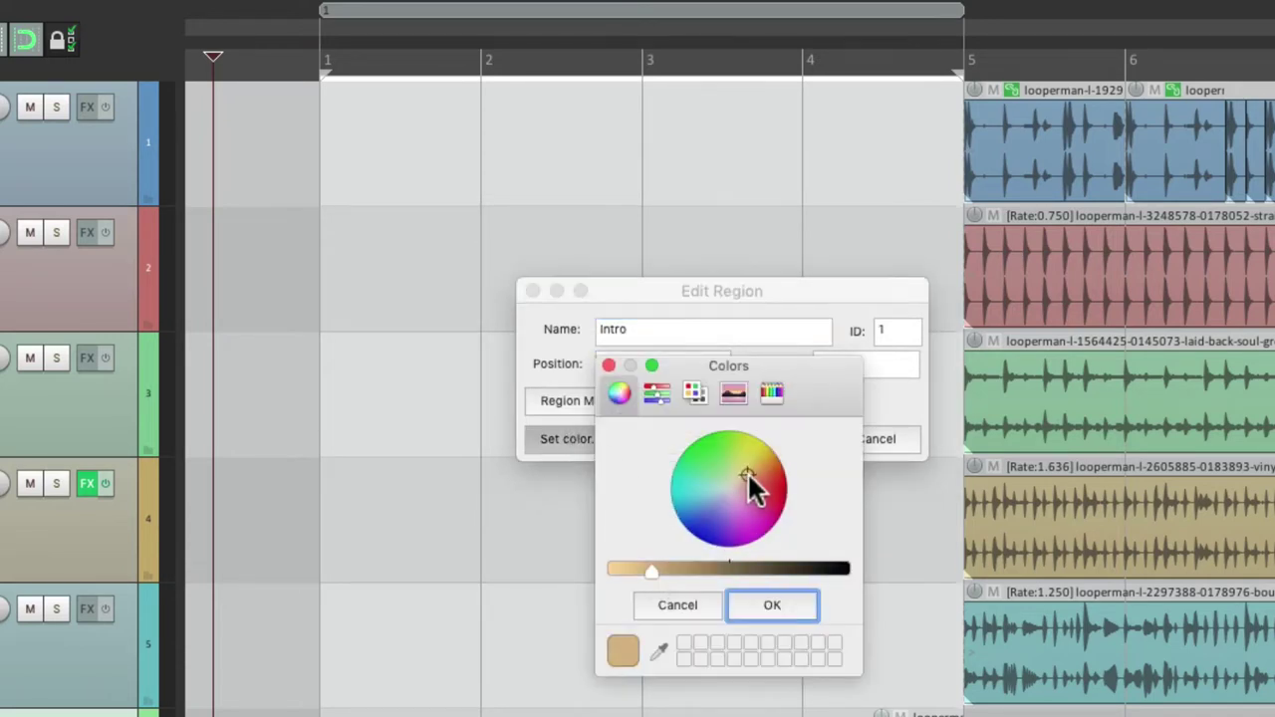
pyautogui.click(770, 601)
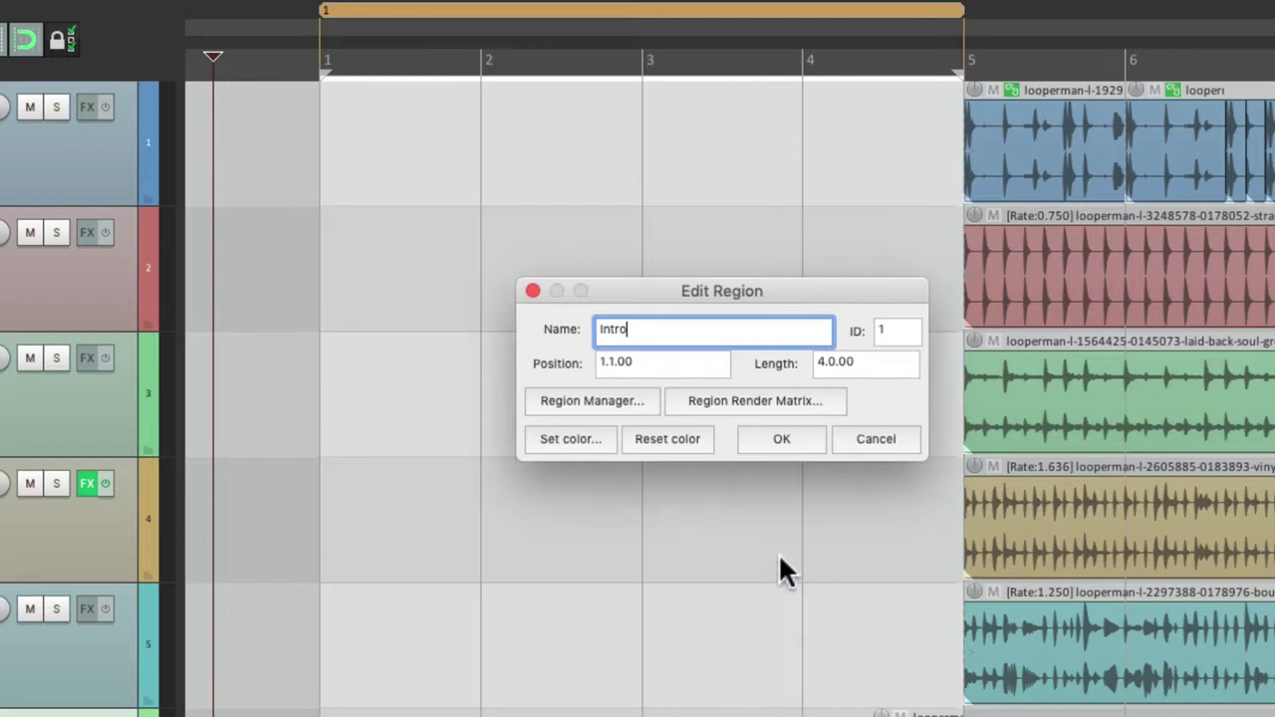
pyautogui.click(783, 439)
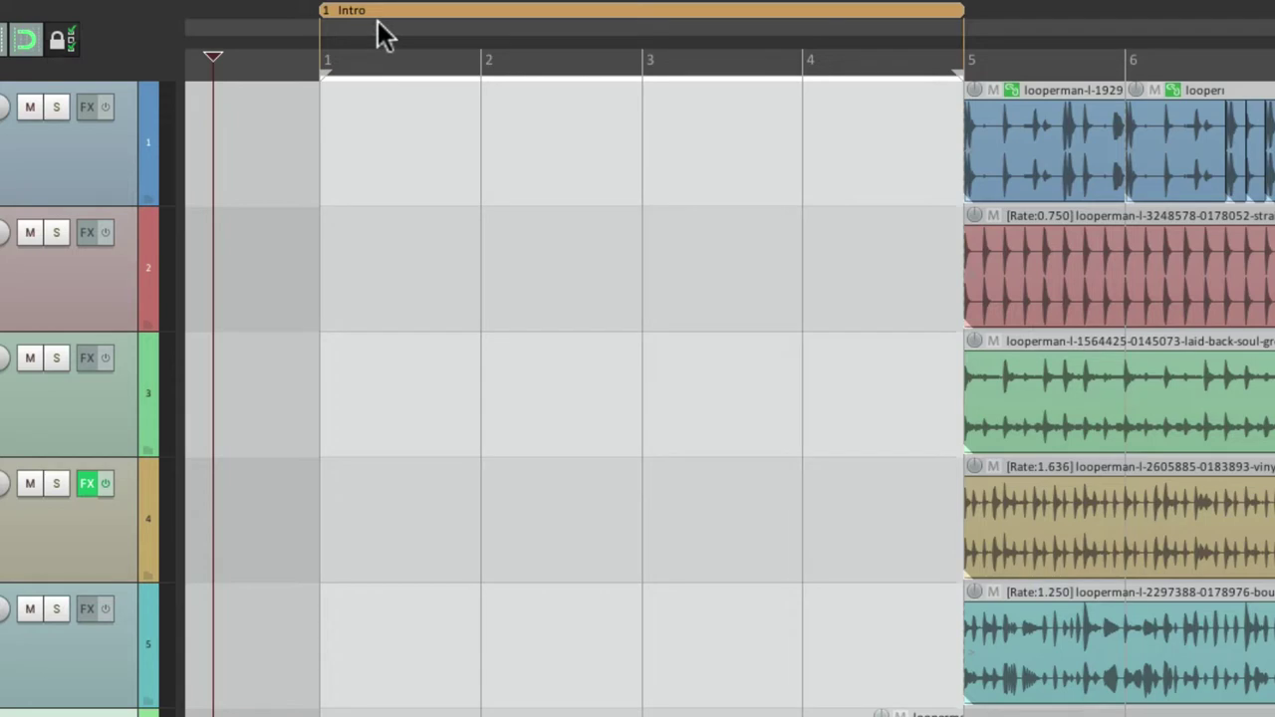
pyautogui.press('Escape')
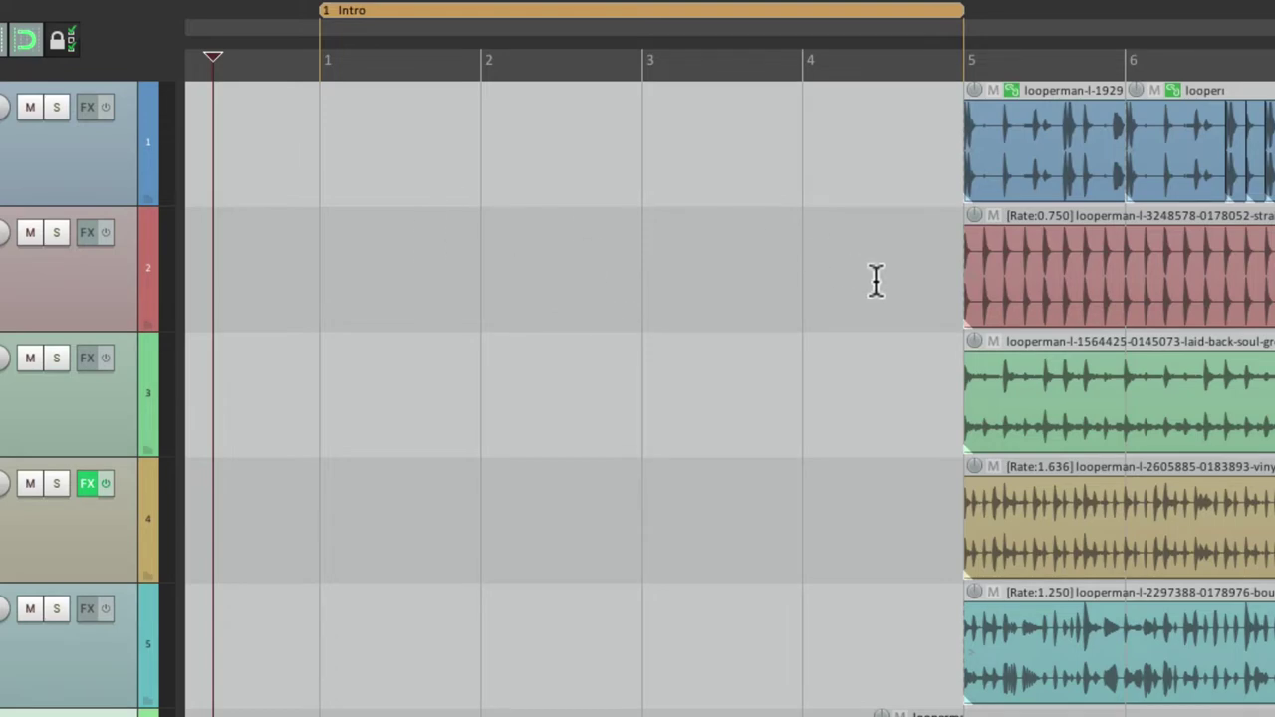
# With ripple editing off, move the first Flute item group from measure 5 to measure 1 and play the intro
pyautogui.scroll(-10, 877, 281)
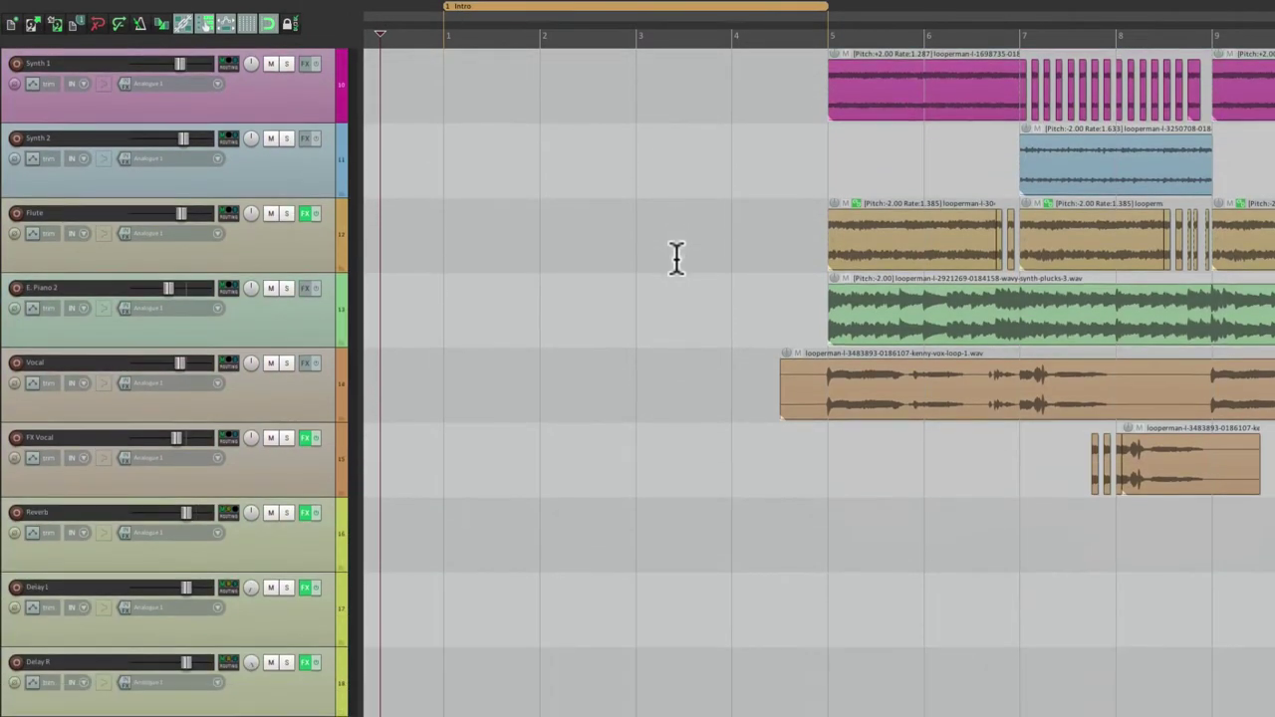
pyautogui.scroll(-1, 676, 257)
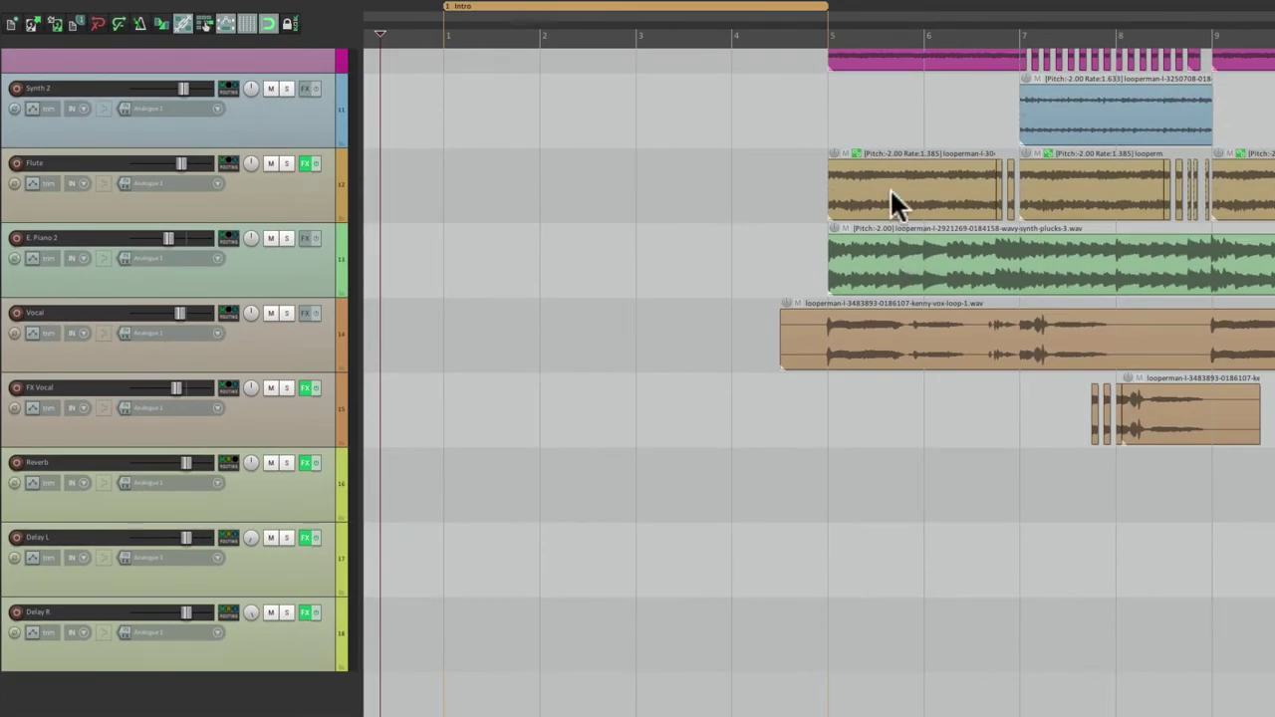
pyautogui.moveTo(878, 179); pyautogui.dragTo(495, 182)
pyautogui.click(433, 246)
pyautogui.press('space')
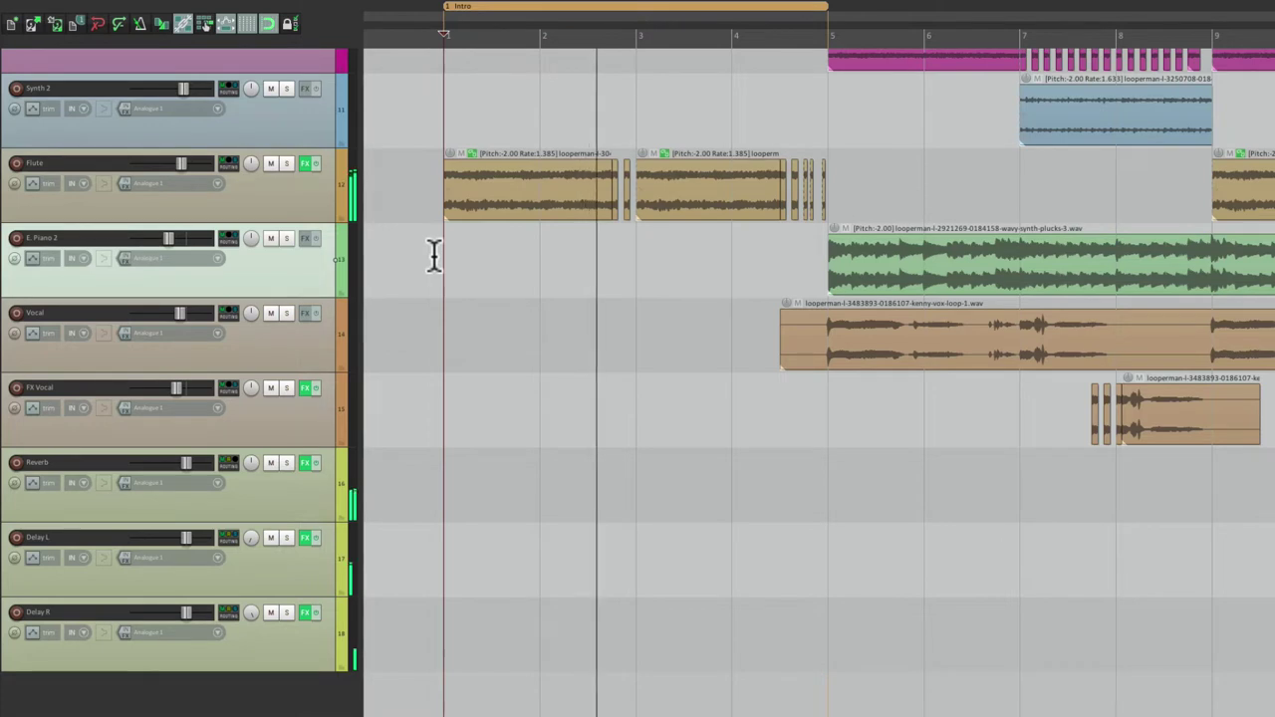
pyautogui.press('space')
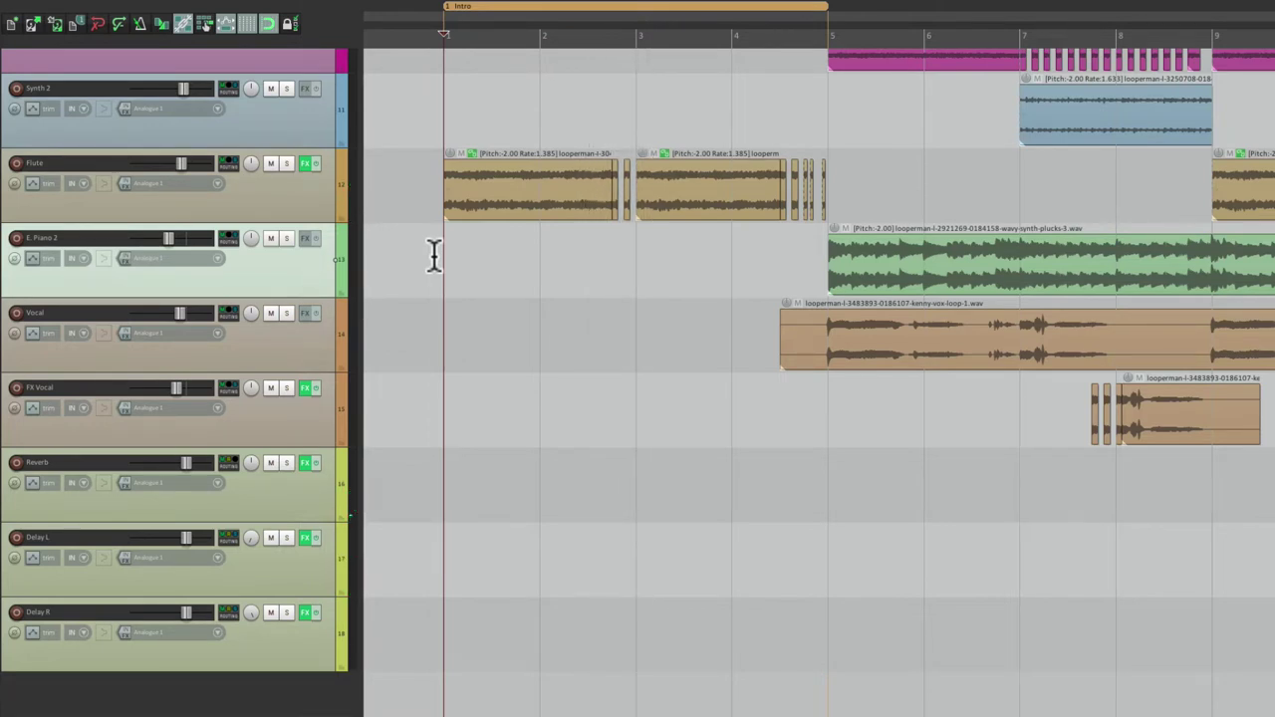
# Copy the Tamb Loop item at measure 5 to measure 1 and play back the intro
pyautogui.scroll(10, 612, 314)
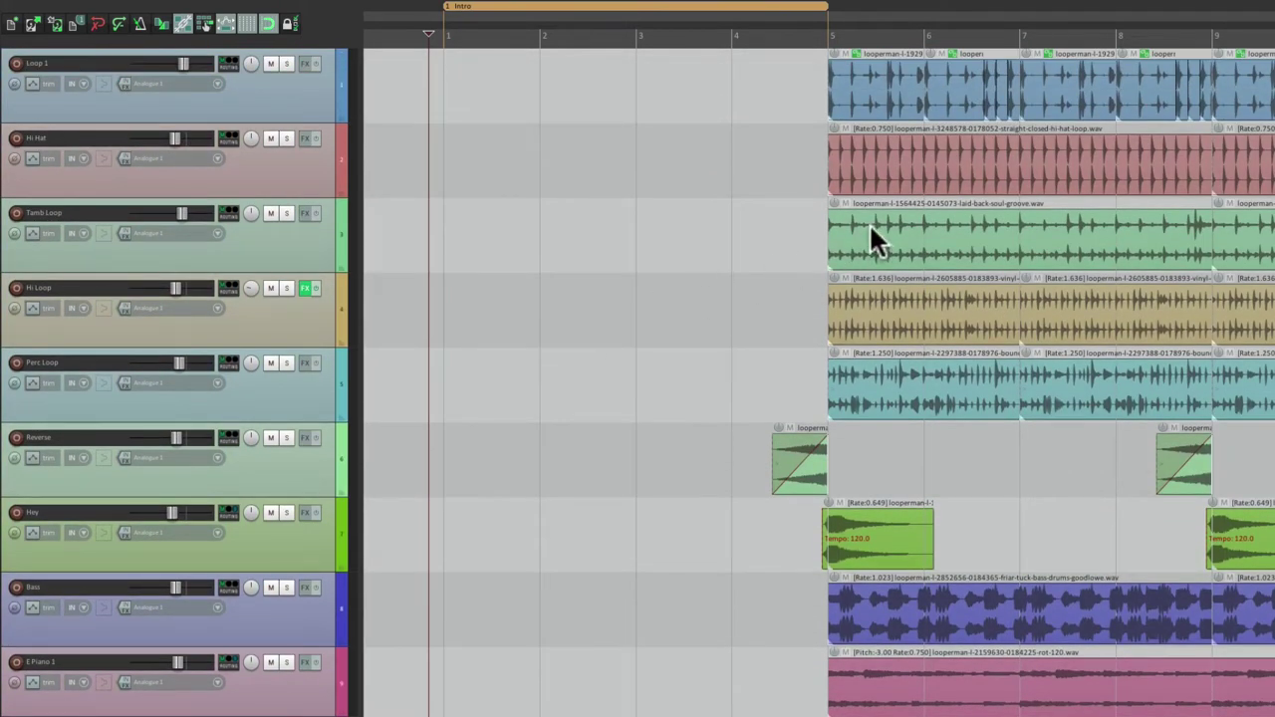
pyautogui.click(869, 227)
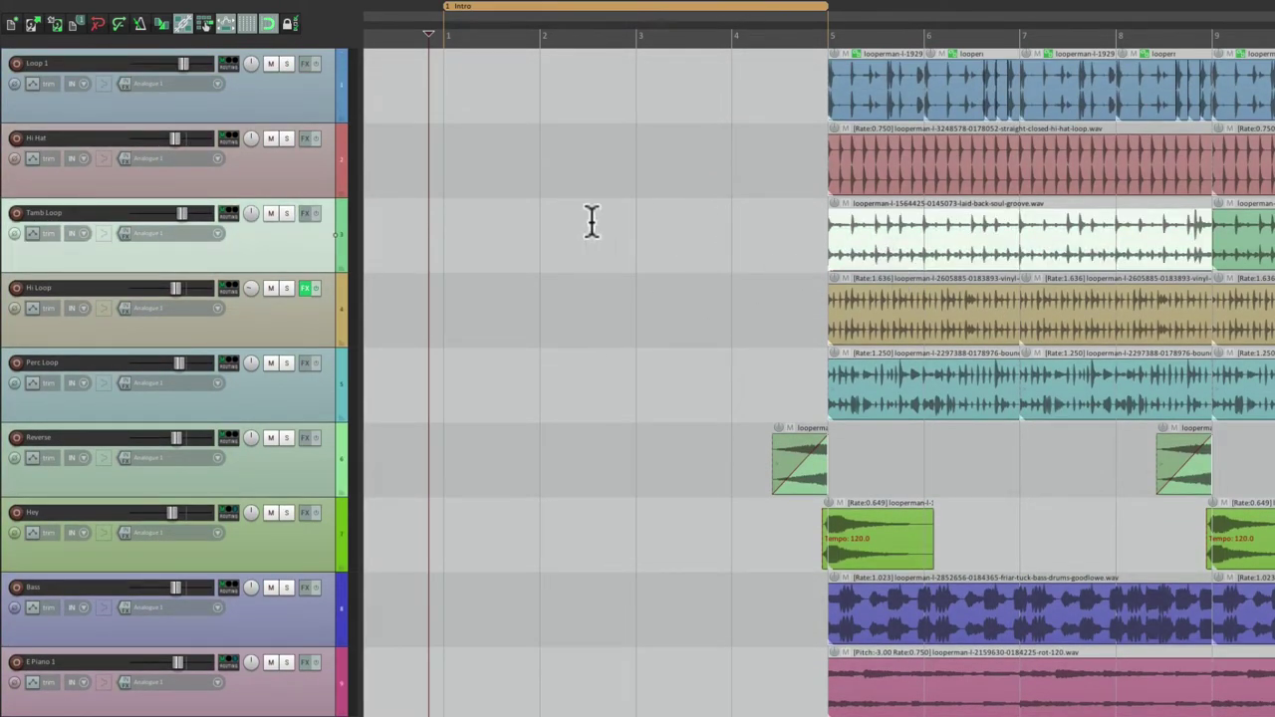
pyautogui.click(445, 244)
pyautogui.hotkey('ctrl', 'v')
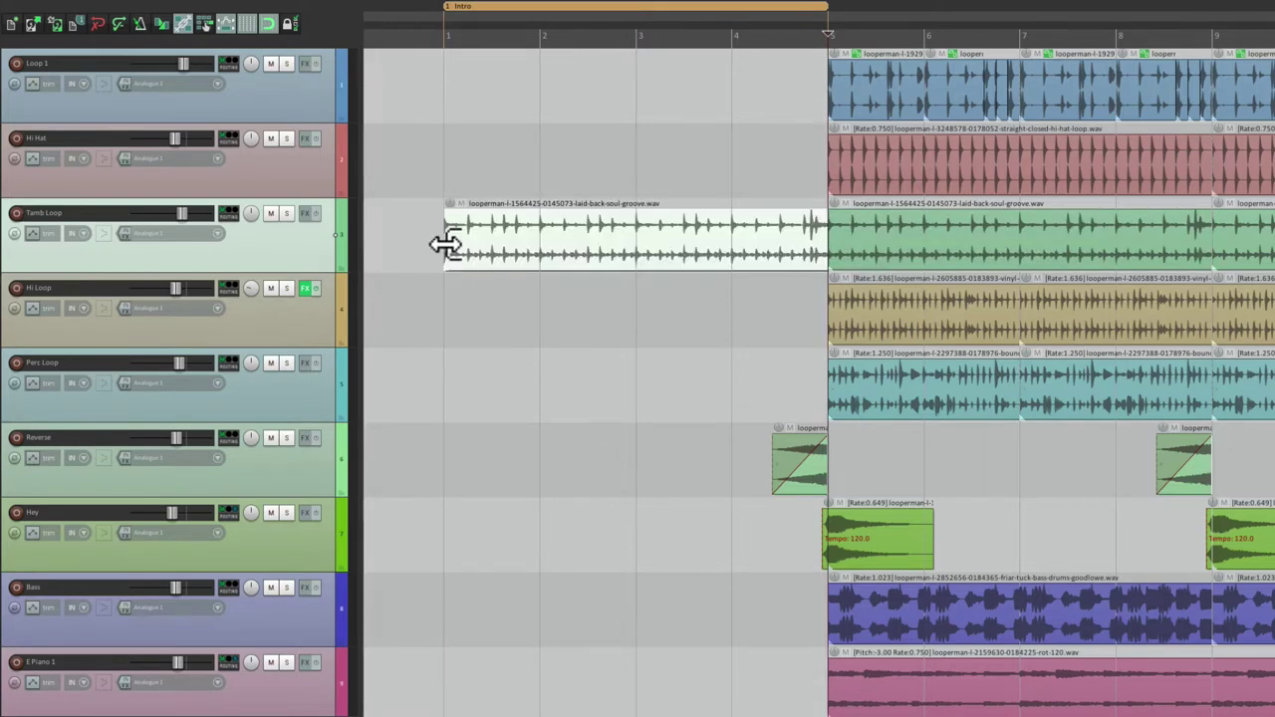
pyautogui.click(429, 242)
pyautogui.press('space')
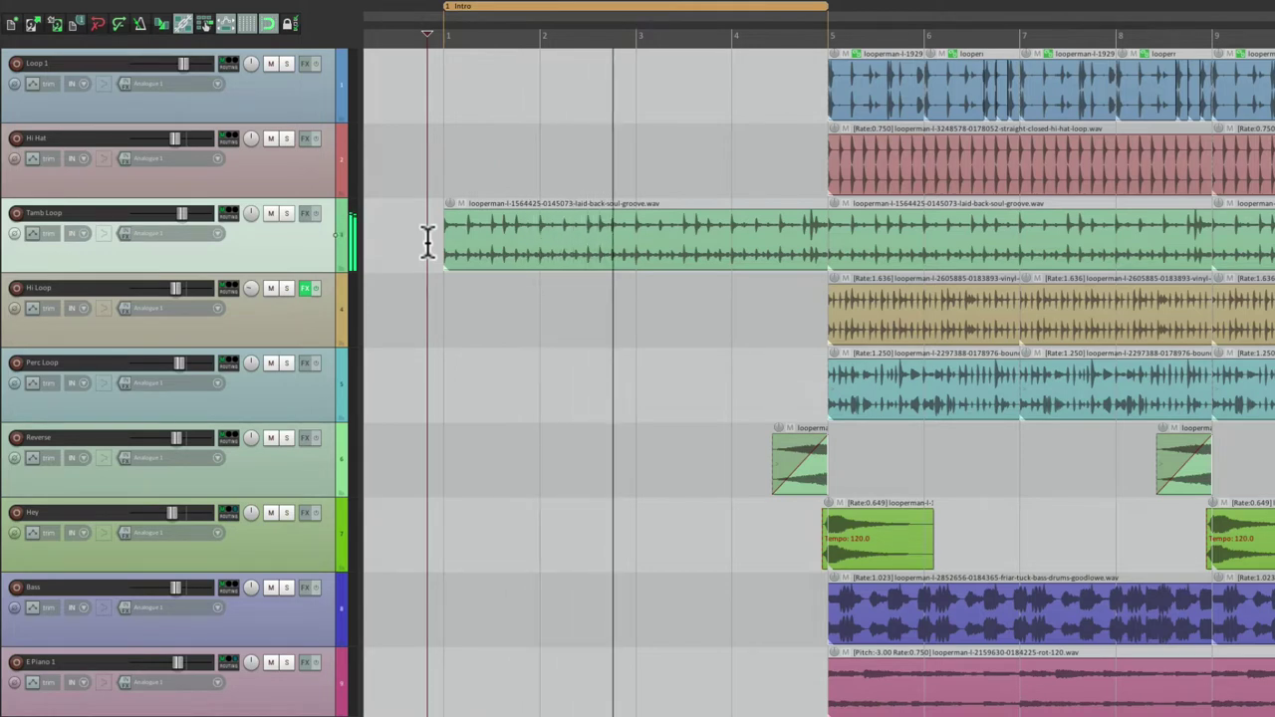
pyautogui.press('space')
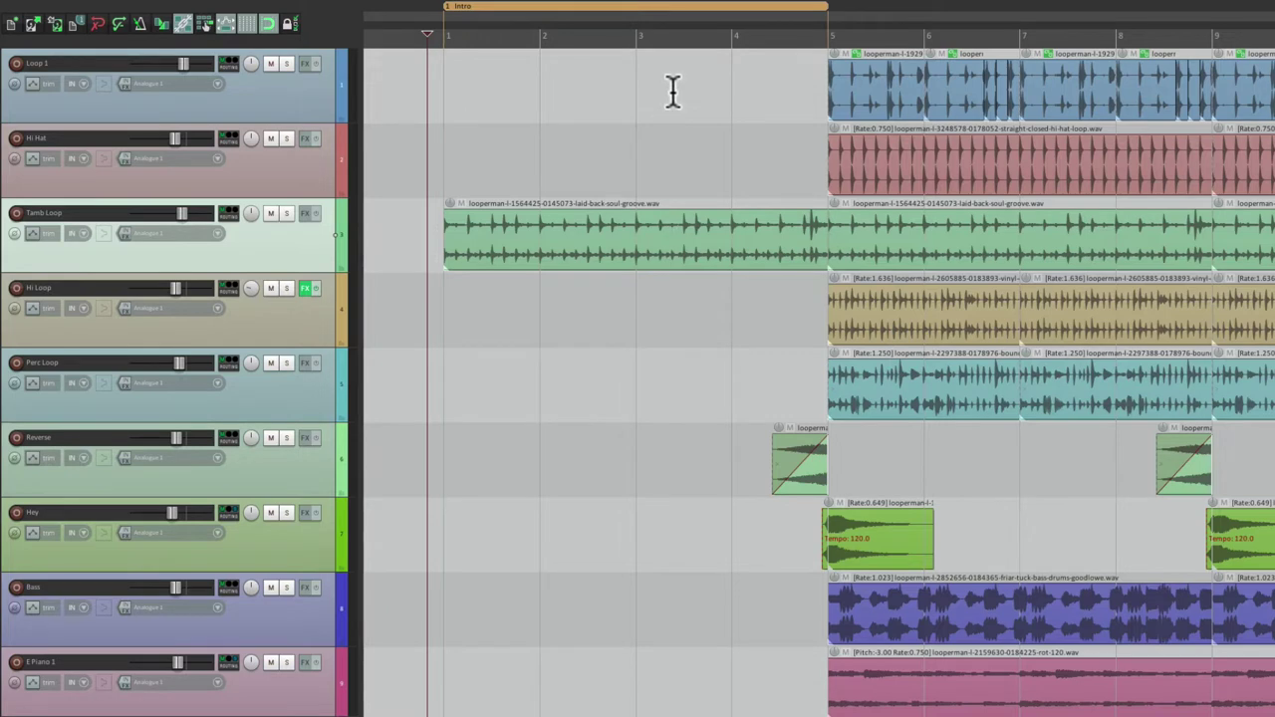
# Copy the Loop 1 item group at measures 5 and 6 to measure 3 and play back the intro
pyautogui.click(857, 86)
pyautogui.hotkey('ctrl', 'c')
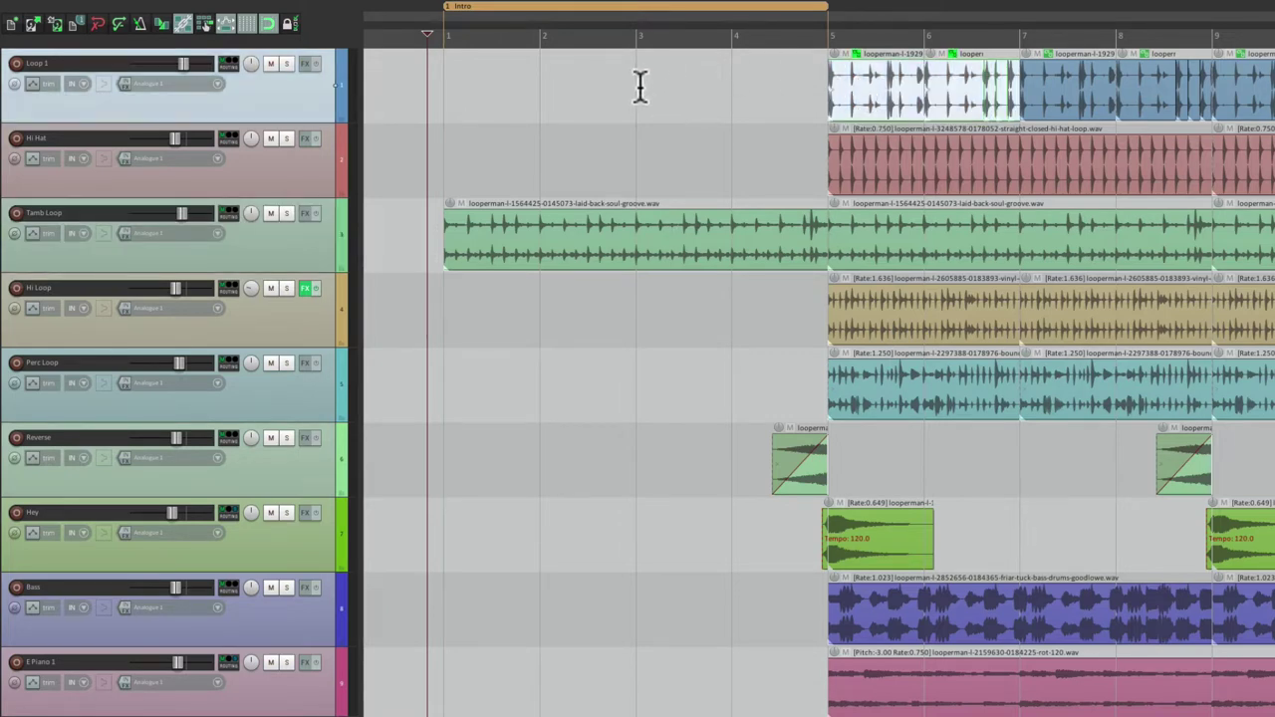
pyautogui.click(641, 86)
pyautogui.hotkey('ctrl', 'v')
pyautogui.click(421, 219)
pyautogui.press('space')
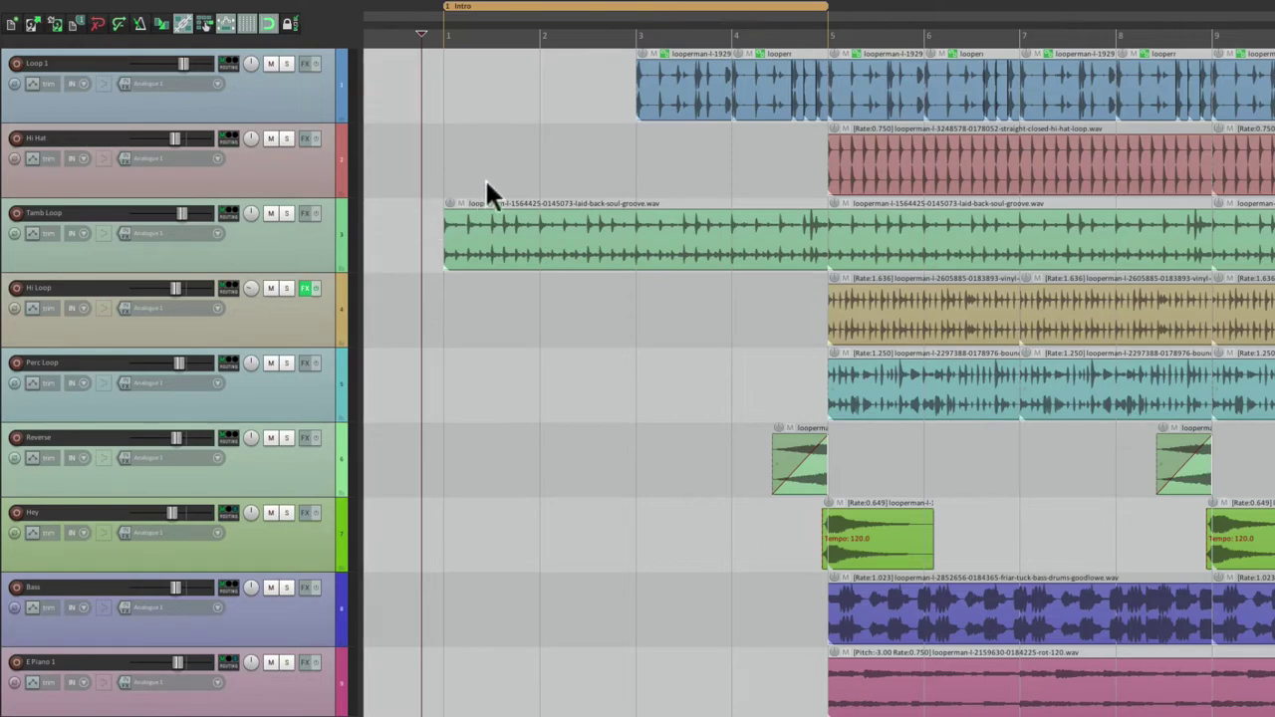
# Create a second four-measure region from measure 5 to measure 9
pyautogui.hscroll(3, 485, 177)
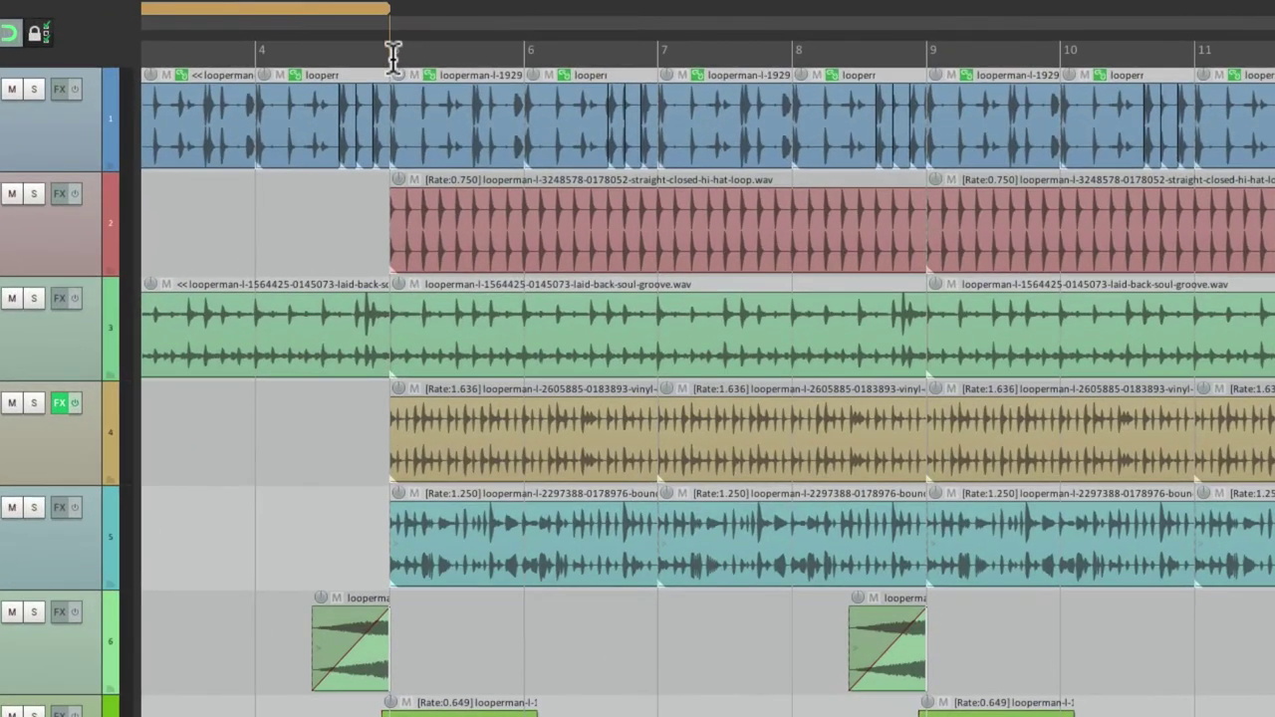
pyautogui.moveTo(393, 51); pyautogui.dragTo(918, 54)
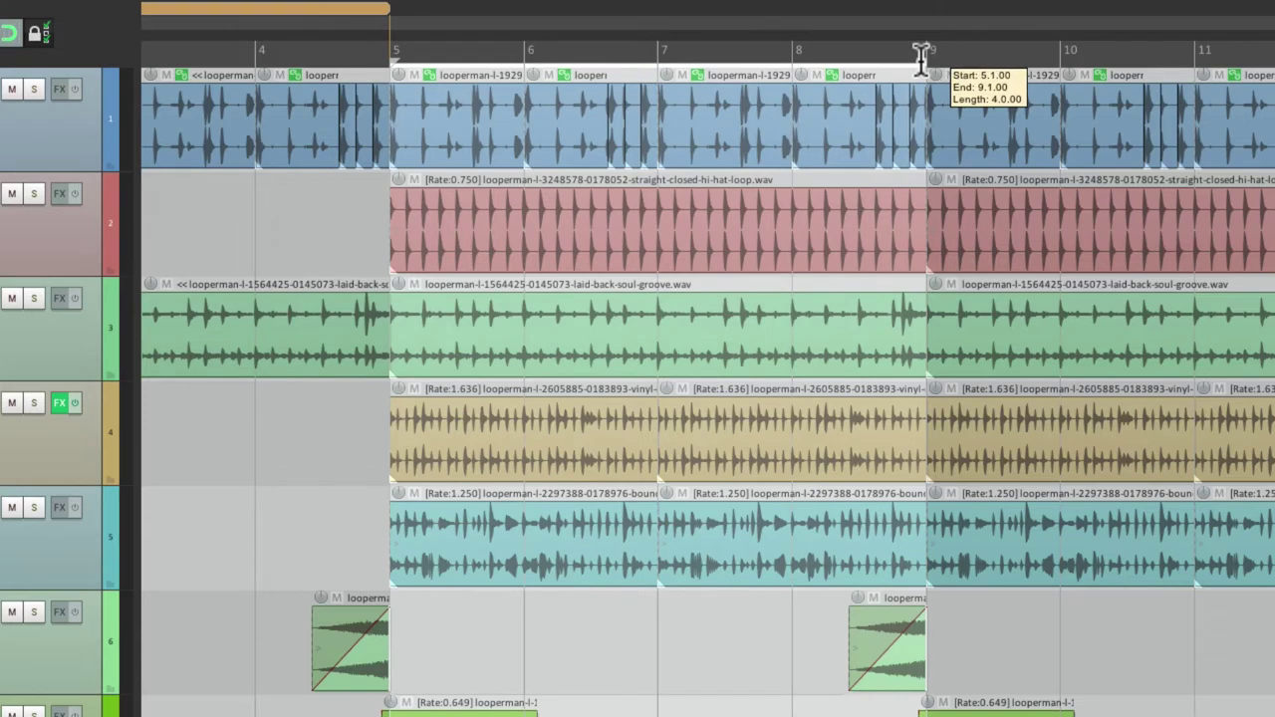
pyautogui.rightClick(631, 46)
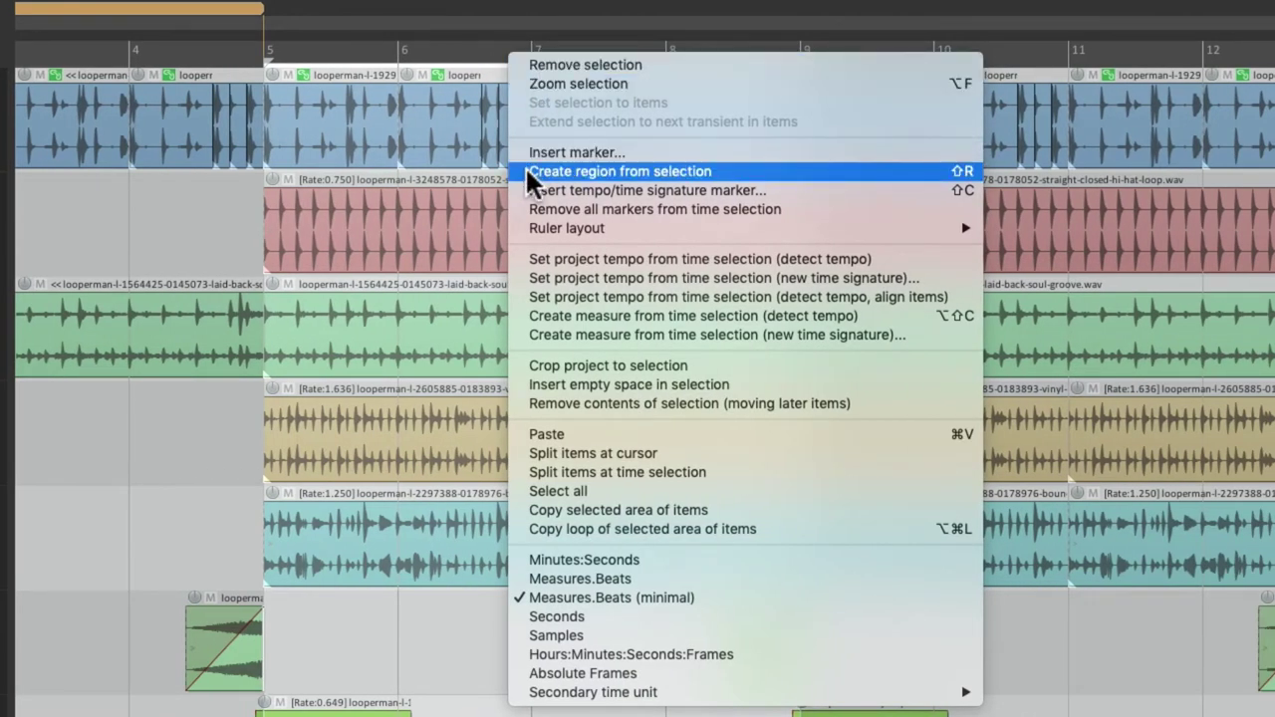
pyautogui.click(907, 171)
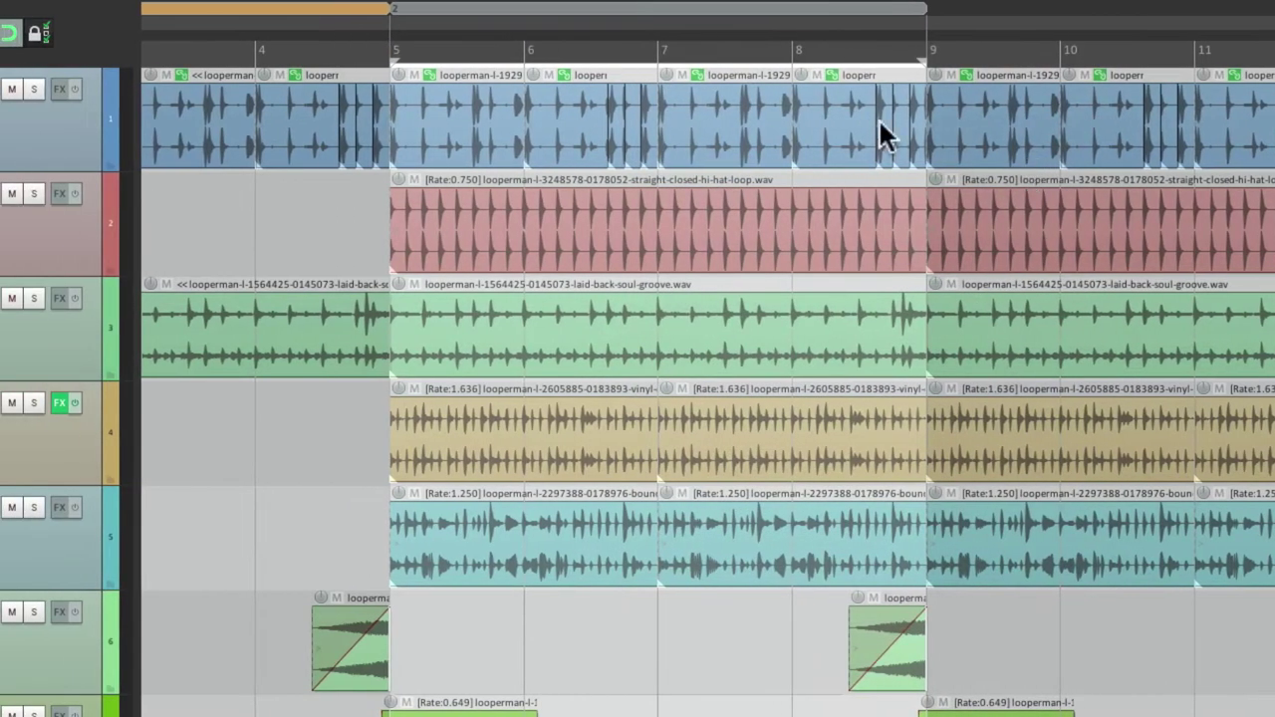
# Name the region at measures 5 to 9 Pre-Chorus and give it a bright pink color
pyautogui.rightClick(656, 11)
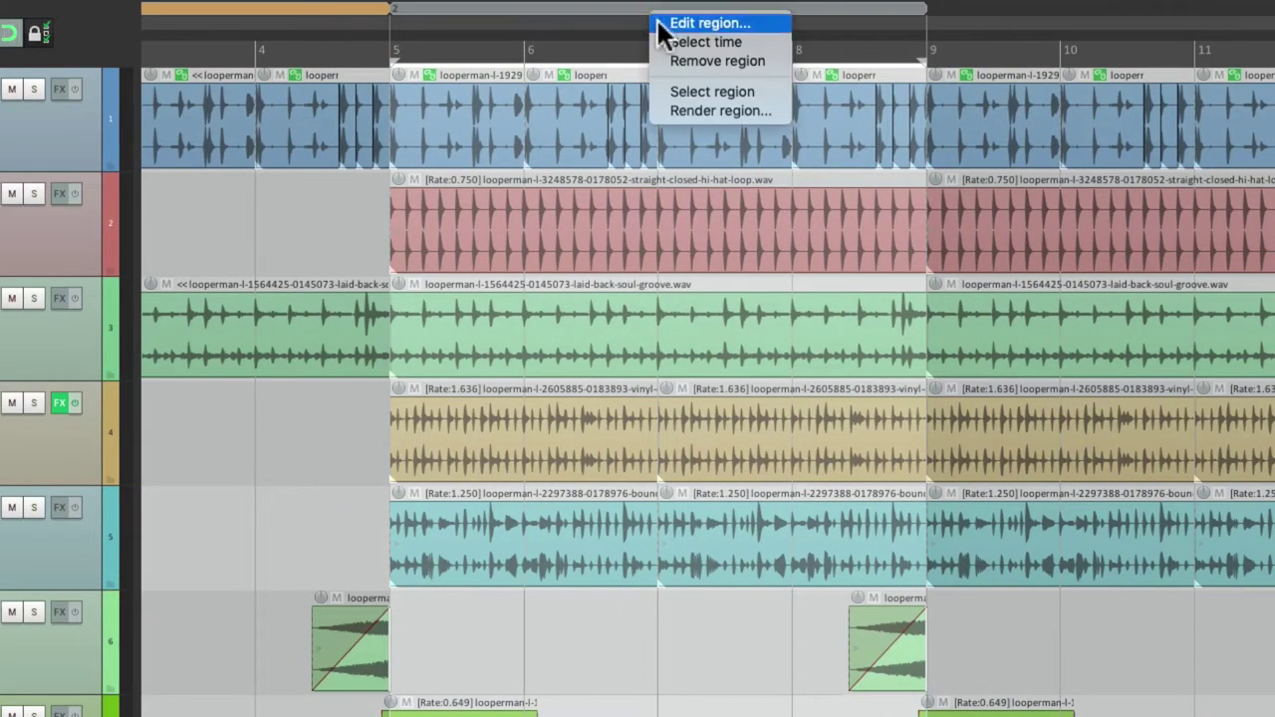
pyautogui.click(659, 23)
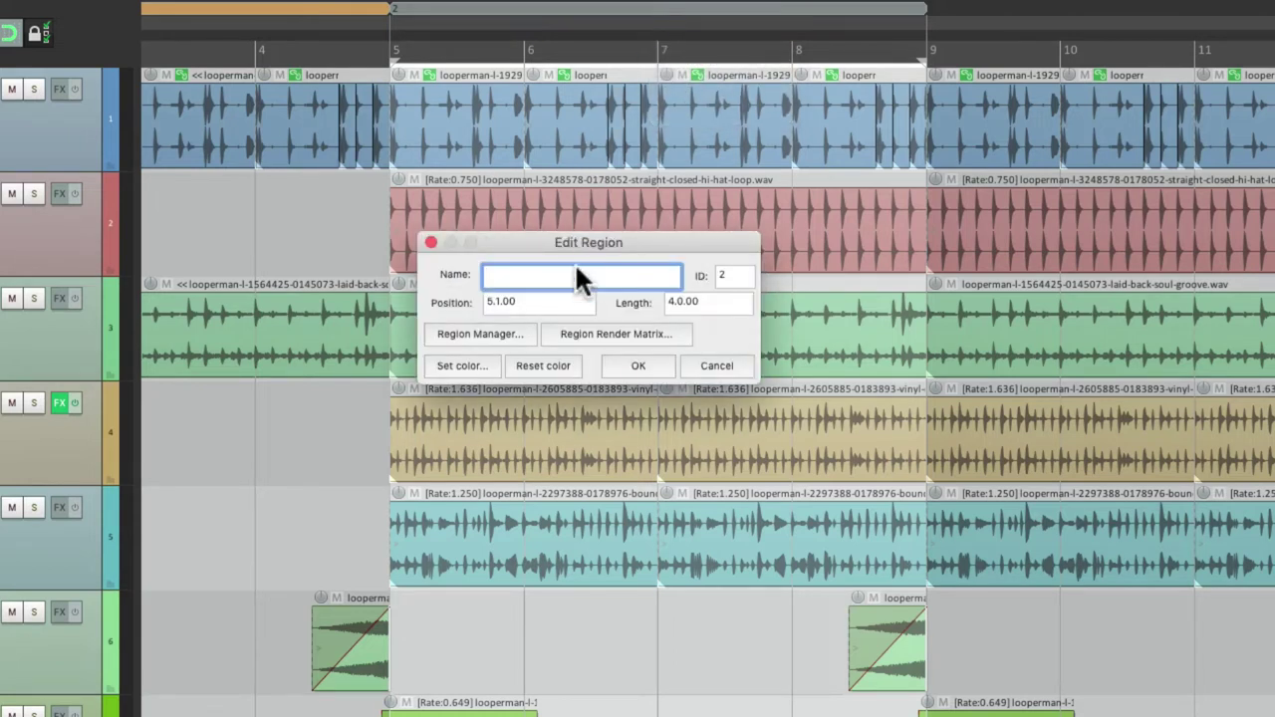
pyautogui.write('Pre-Chorus')
pyautogui.click(474, 364)
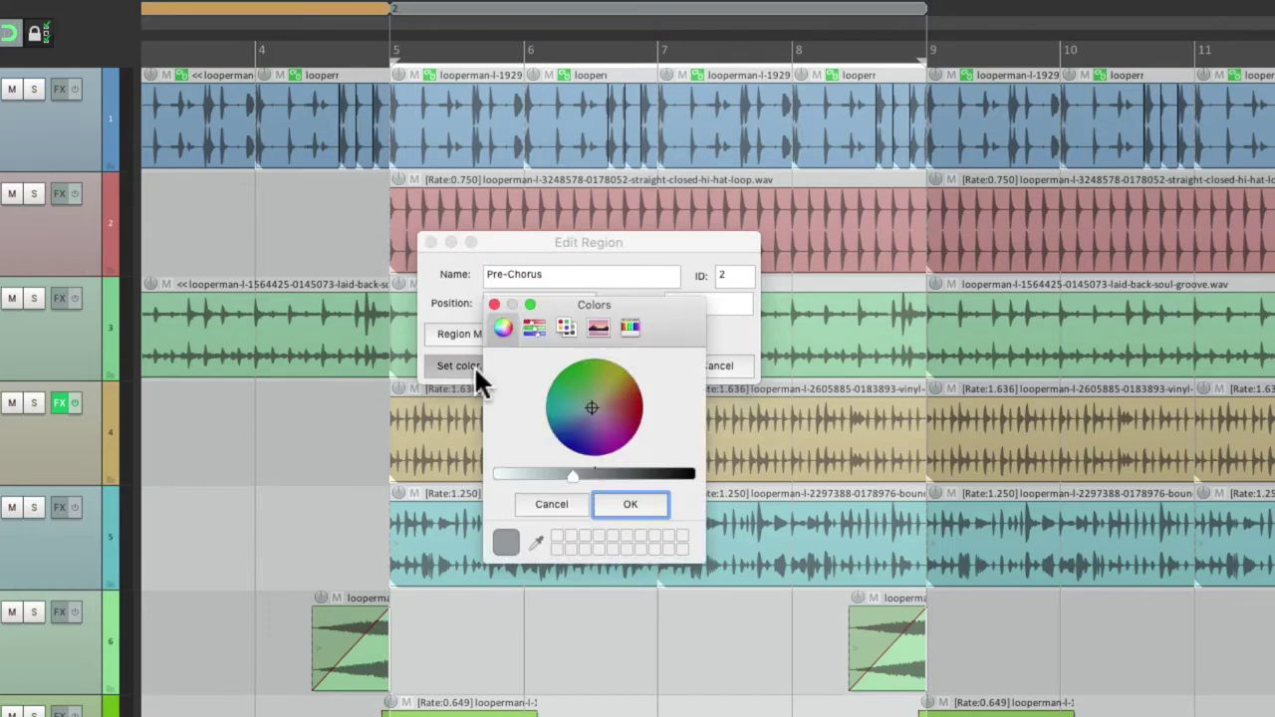
pyautogui.click(613, 418)
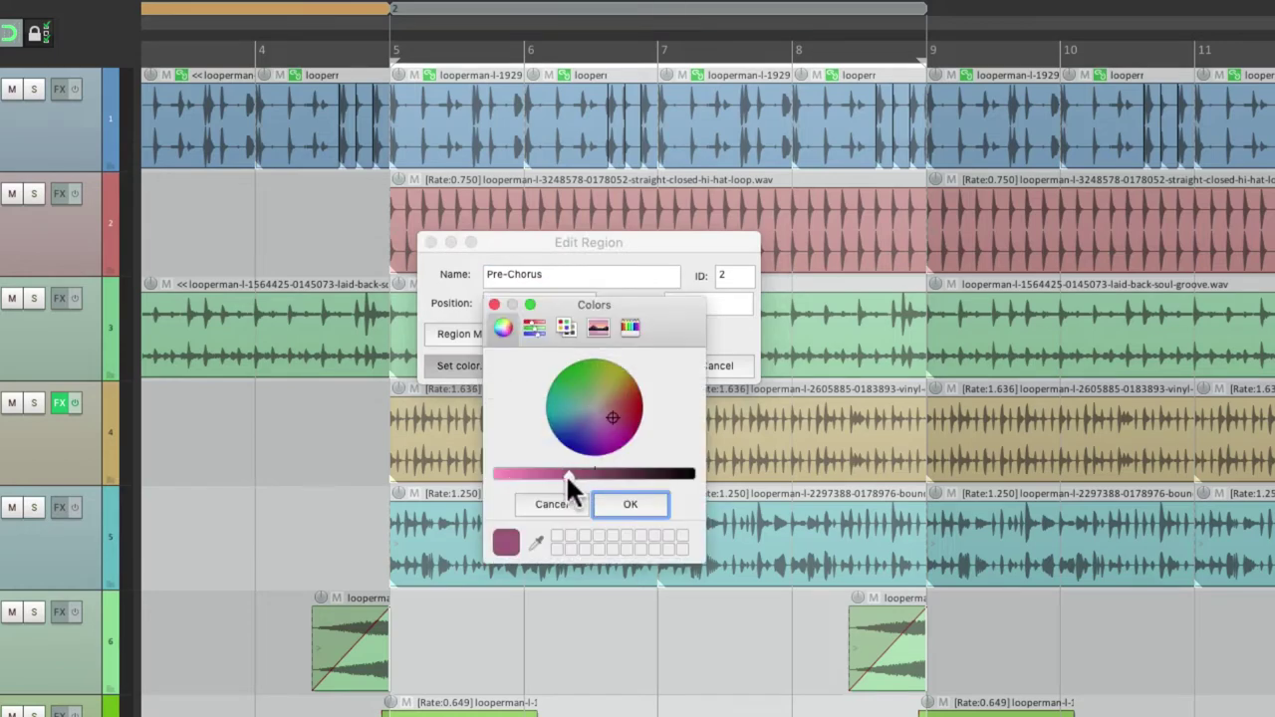
pyautogui.moveTo(571, 476); pyautogui.dragTo(539, 476)
pyautogui.click(613, 504)
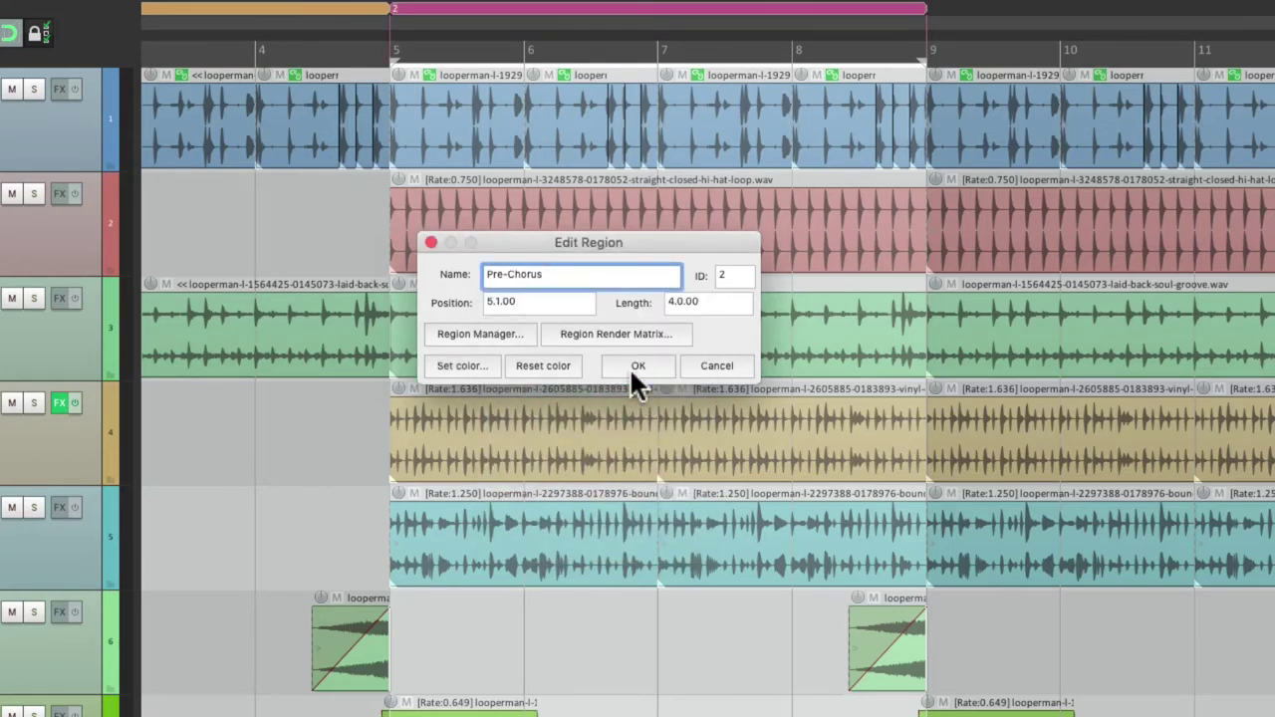
pyautogui.click(633, 366)
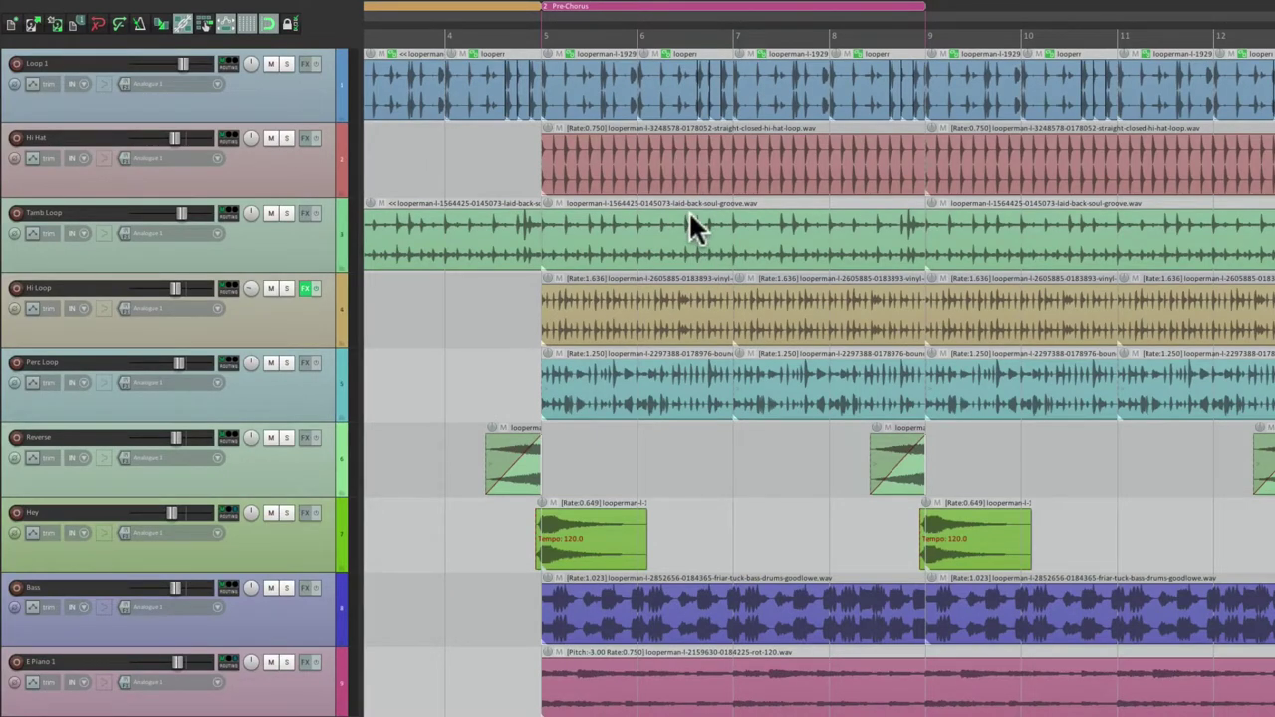
# Group the Vocal item together with all the FX Vocal items
pyautogui.scroll(-6, 754, 302)
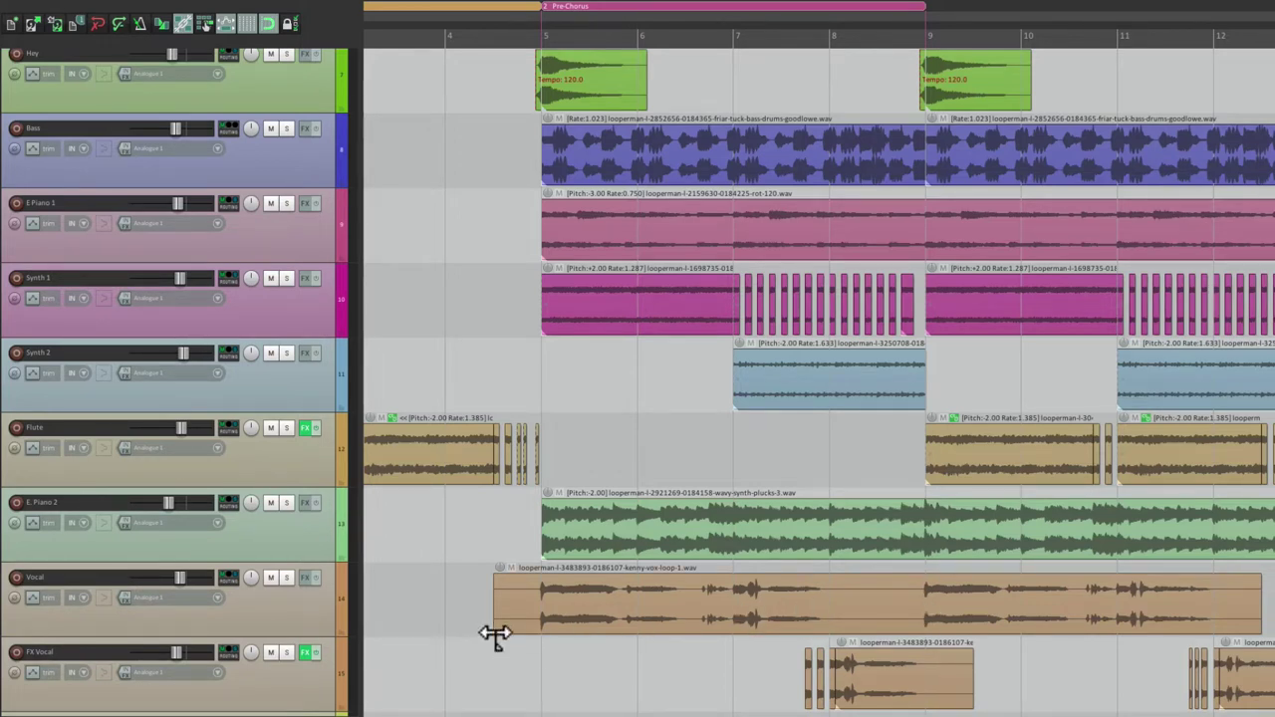
pyautogui.moveTo(495, 635); pyautogui.dragTo(543, 633)
pyautogui.scroll(-5, 691, 621)
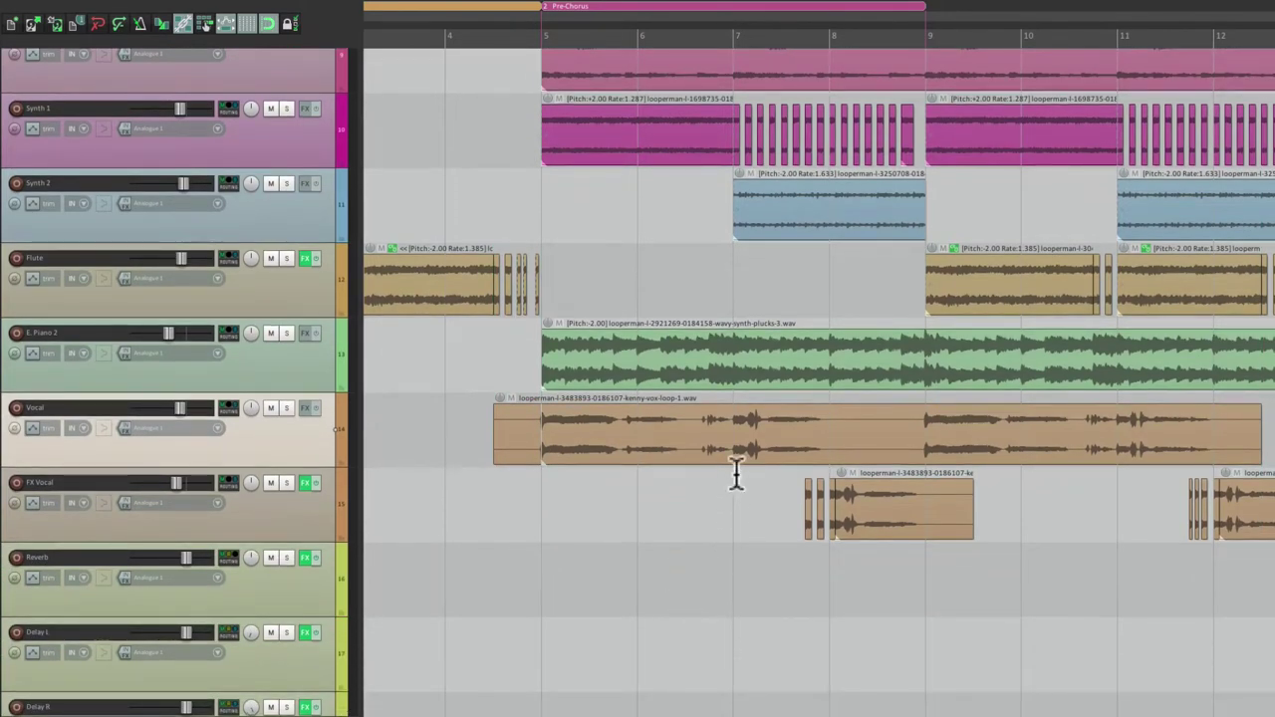
pyautogui.scroll(-5, 812, 448)
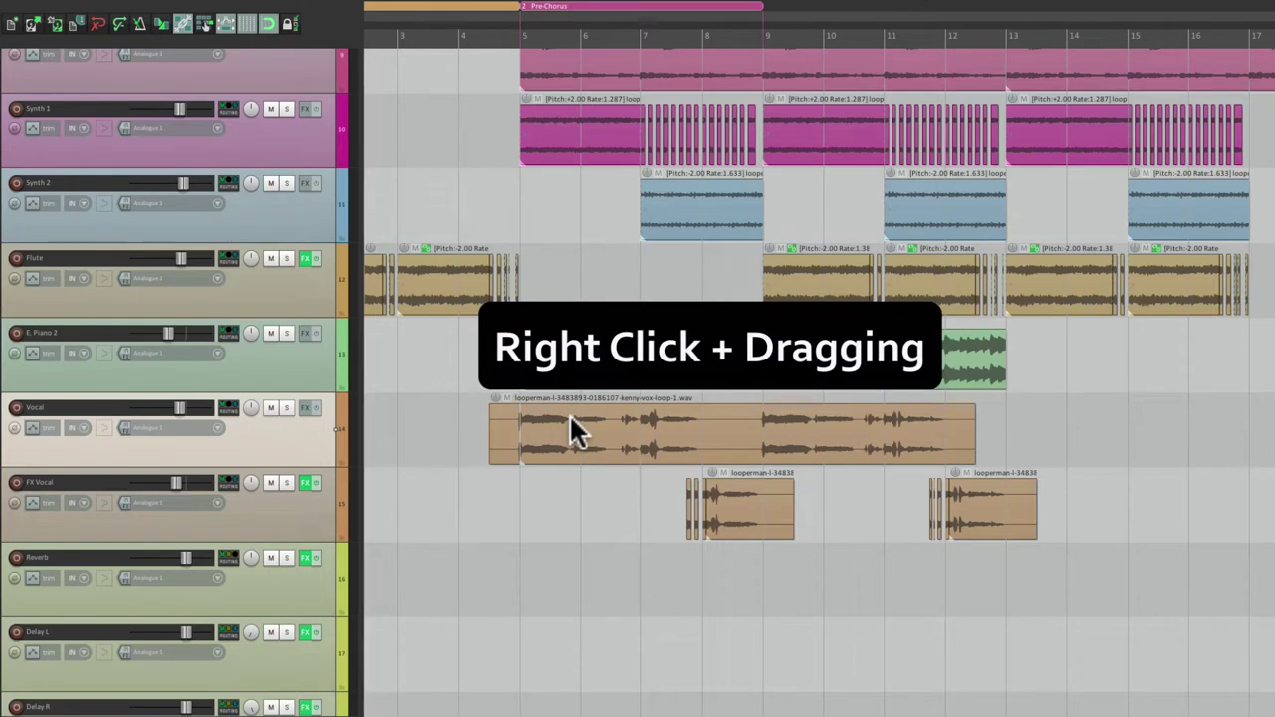
pyautogui.moveTo(571, 417); pyautogui.dragTo(978, 503)
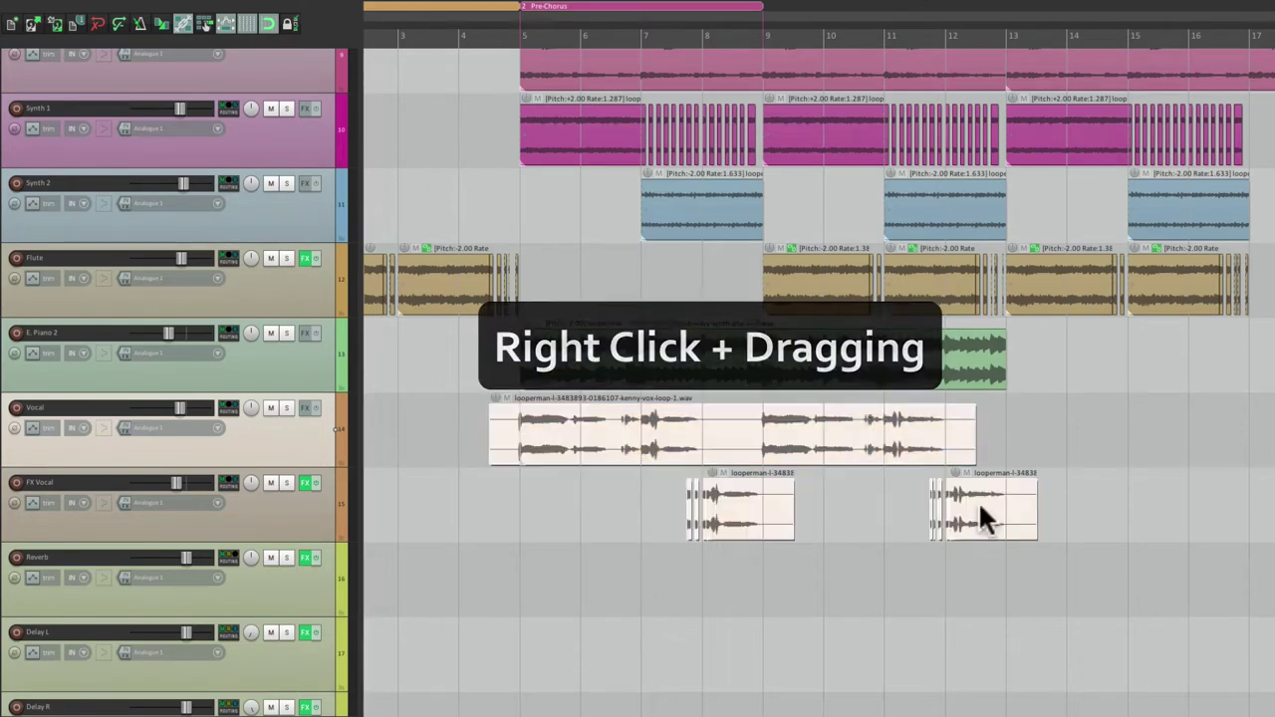
pyautogui.press('g')
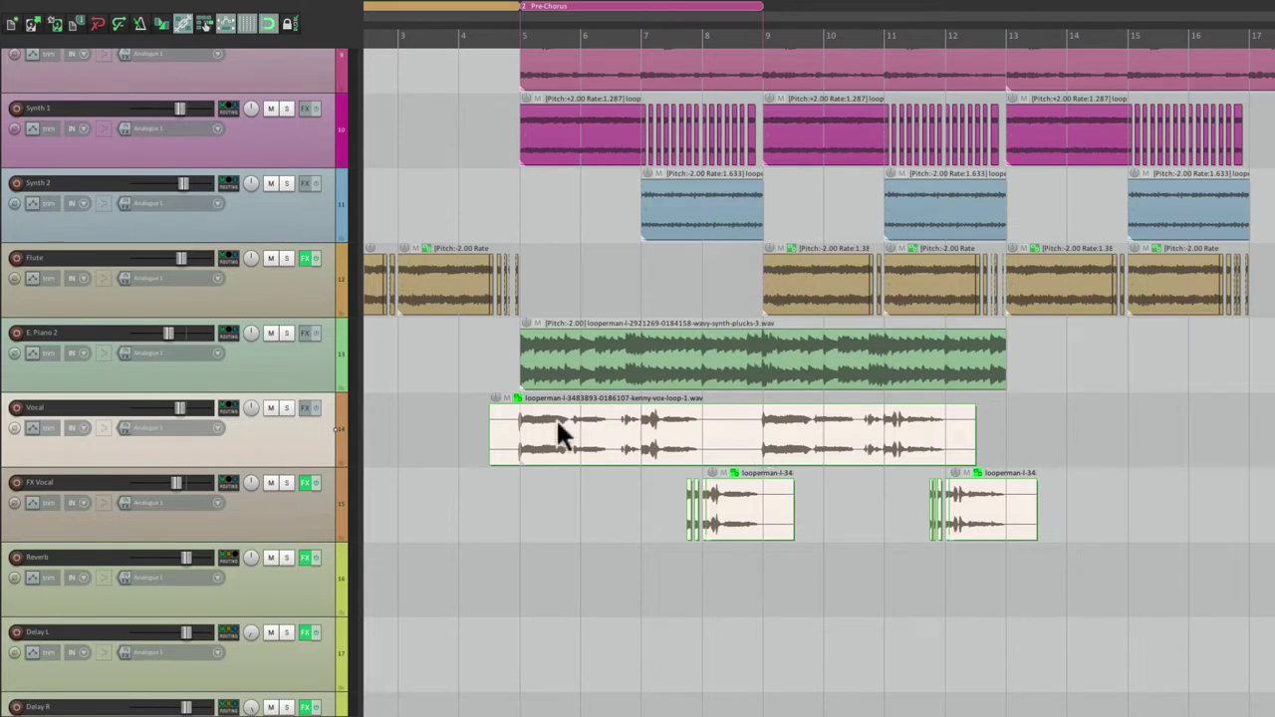
# Move the grouped vocal items four measures later so the singing starts at measure 9, and play from just before the Pre-Chorus
pyautogui.moveTo(558, 423); pyautogui.dragTo(809, 426)
pyautogui.moveTo(817, 430); pyautogui.dragTo(818, 431)
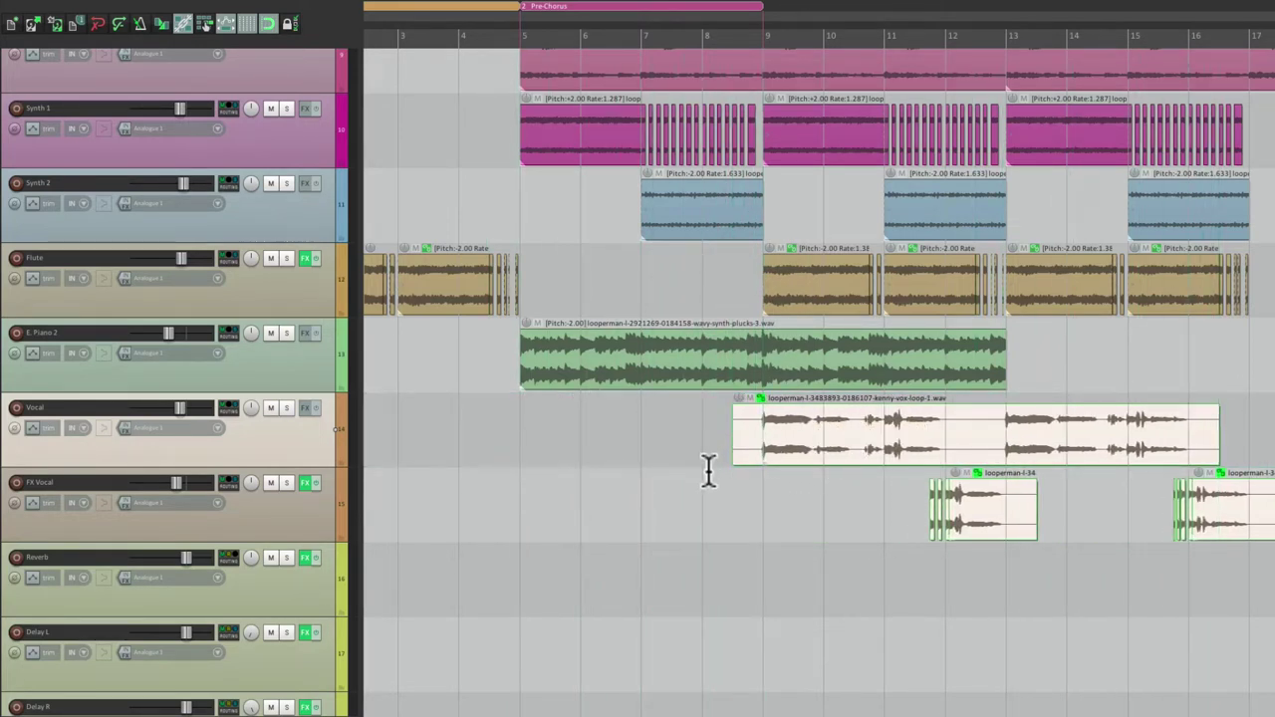
pyautogui.scroll(5, 708, 473)
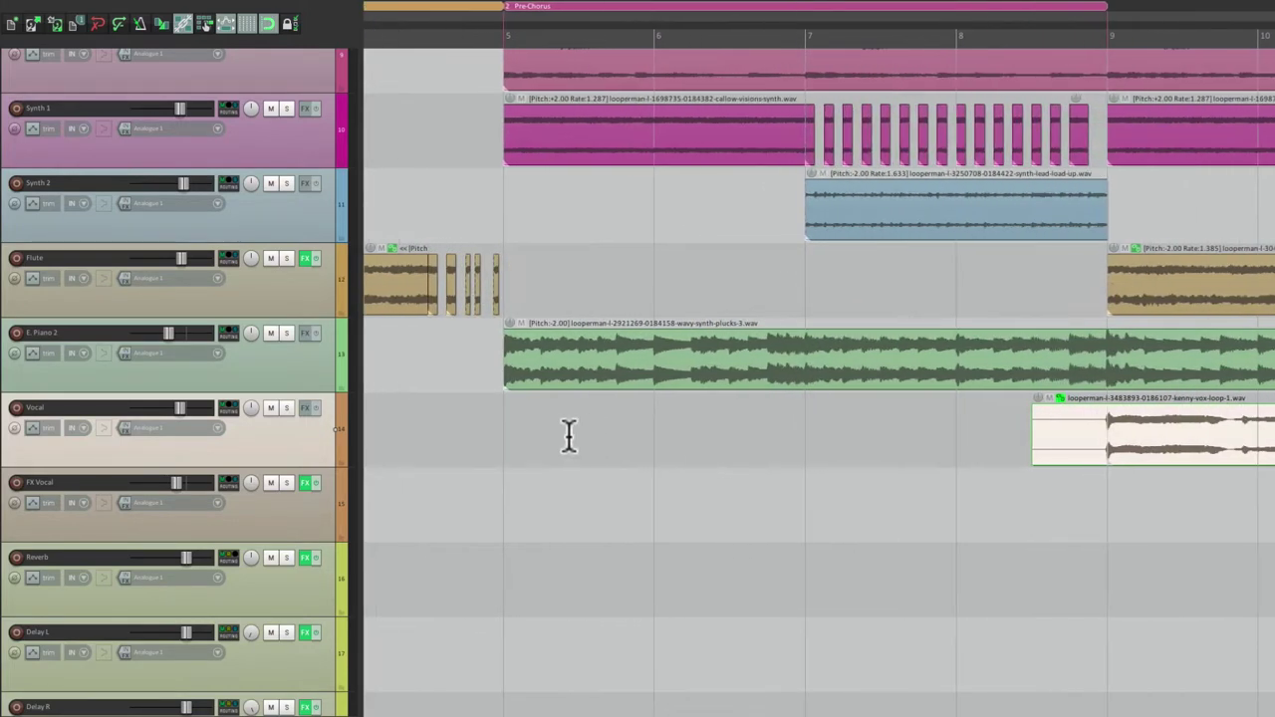
pyautogui.click(473, 438)
pyautogui.press('space')
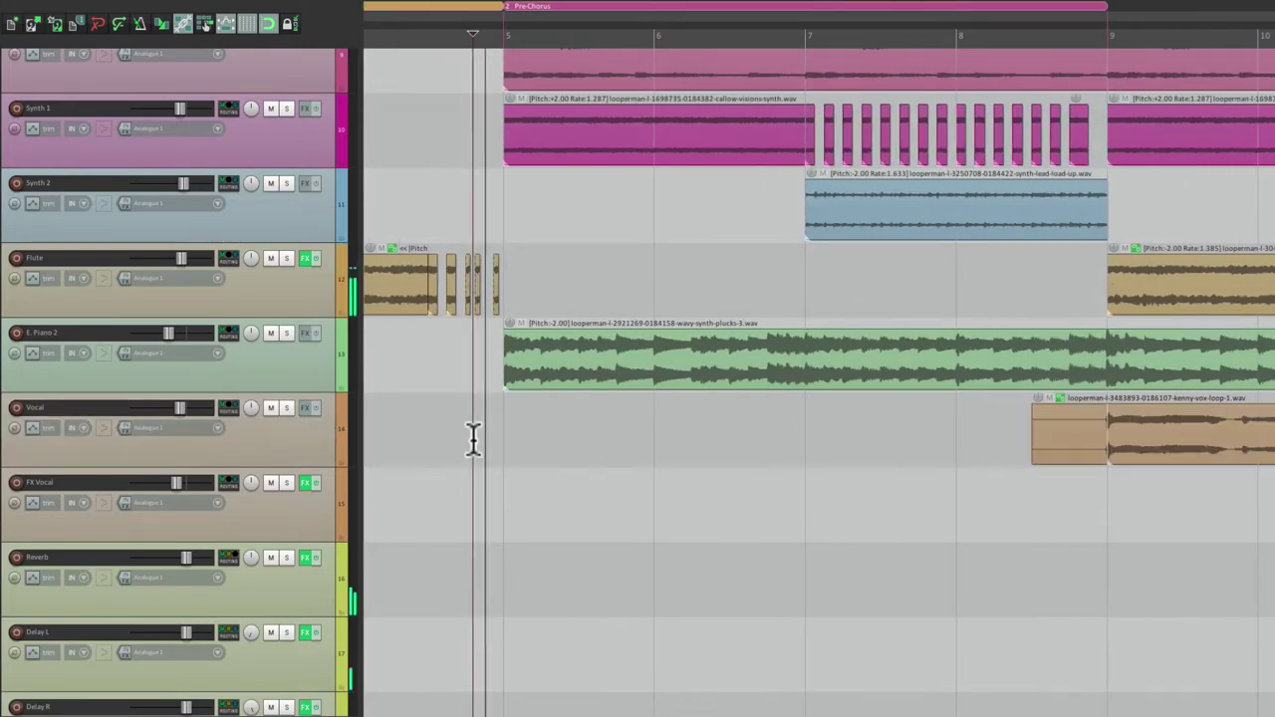
# Move the E. Piano 2 item from measure 5 to measure 13
pyautogui.scroll(4, 621, 448)
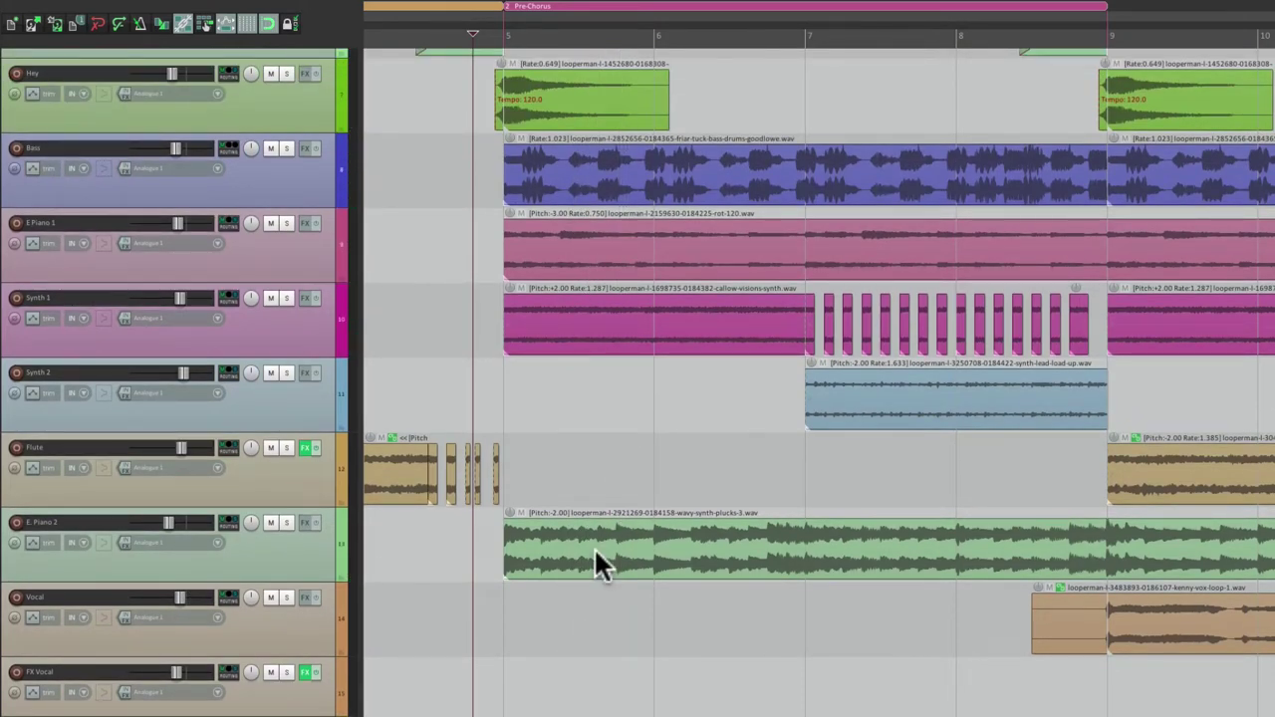
pyautogui.scroll(-4, 594, 551)
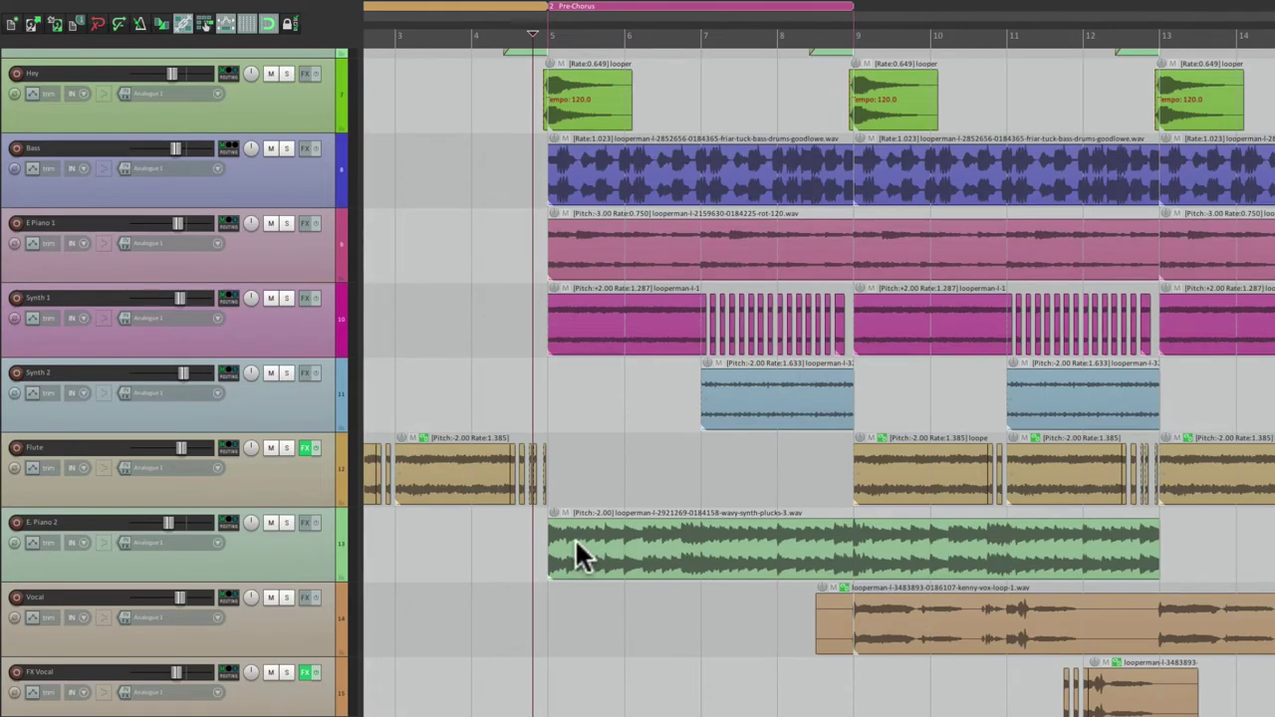
pyautogui.moveTo(578, 546); pyautogui.dragTo(1212, 535)
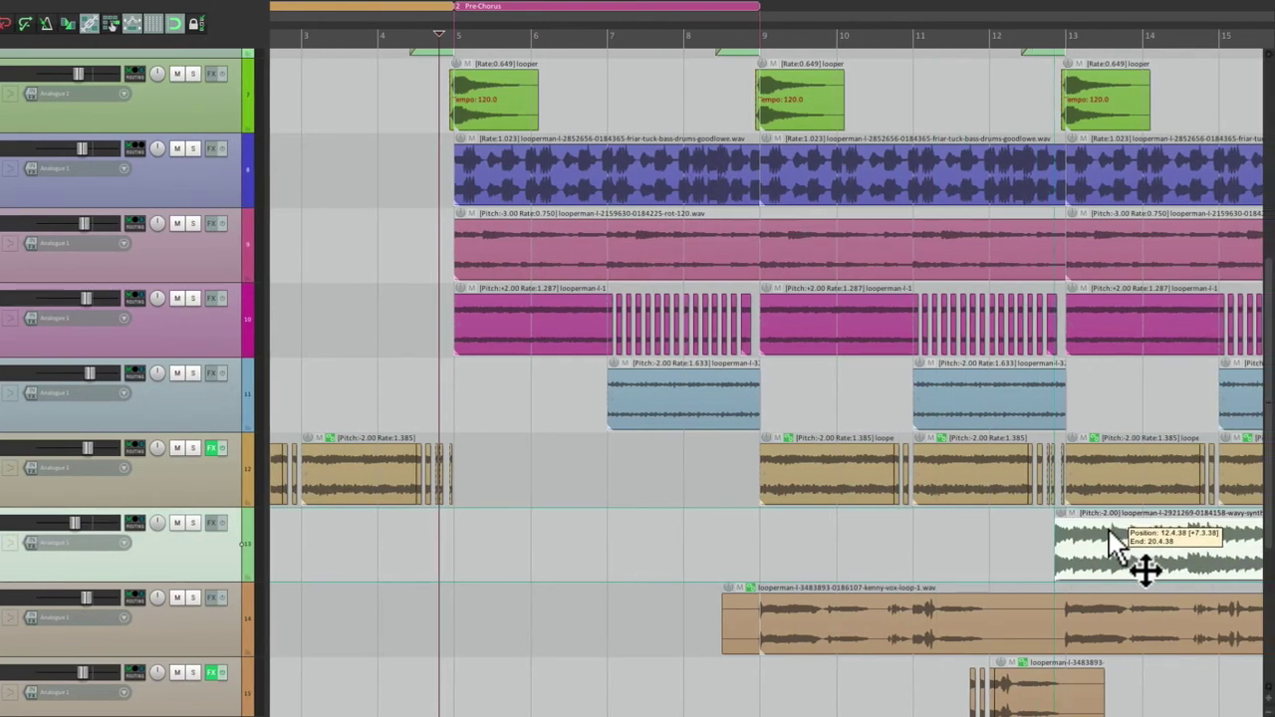
pyautogui.moveTo(1120, 543); pyautogui.dragTo(1120, 543)
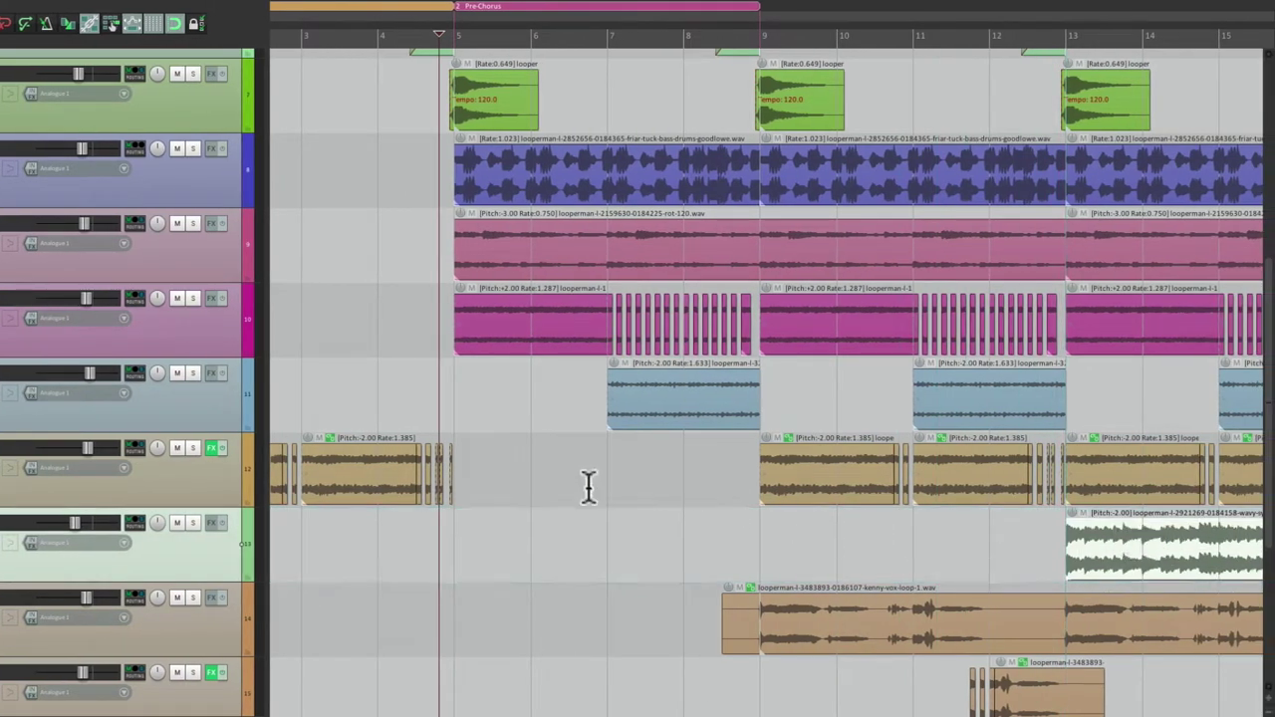
# Play into the Pre-Chorus with Synth 1 soloed, and unsolo it to hear the section with all tracks
pyautogui.scroll(4, 583, 493)
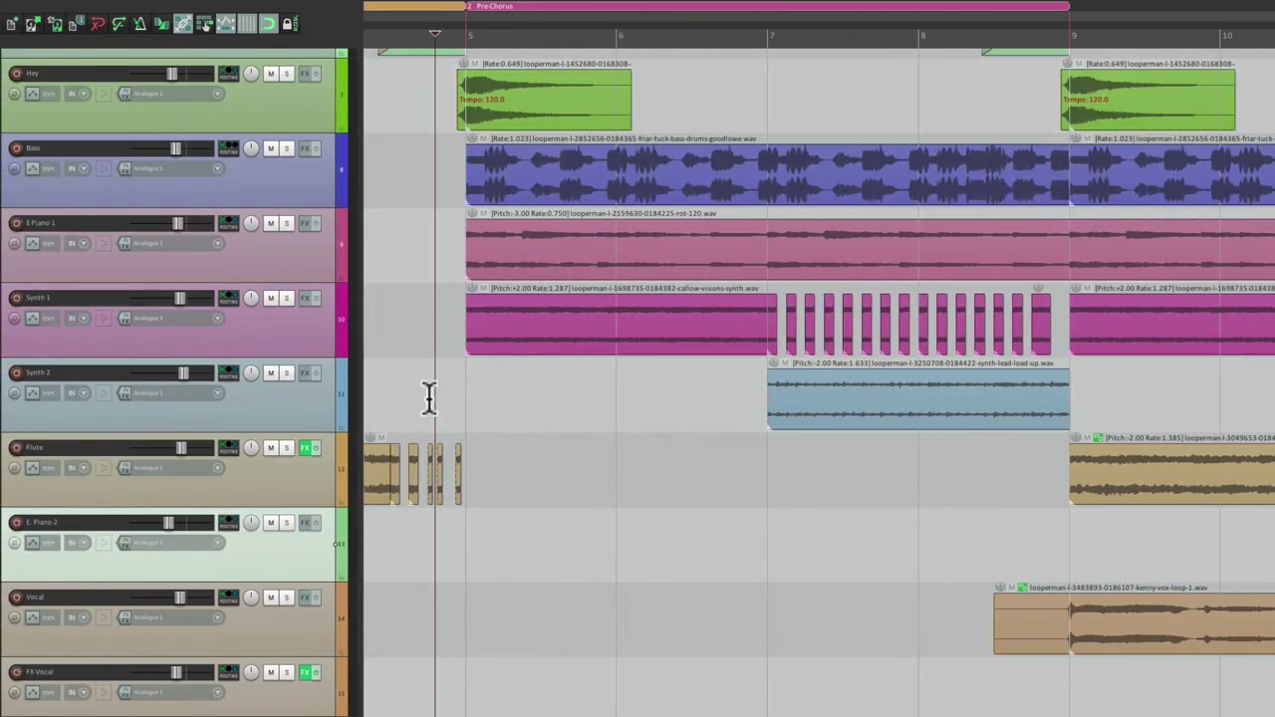
pyautogui.click(429, 397)
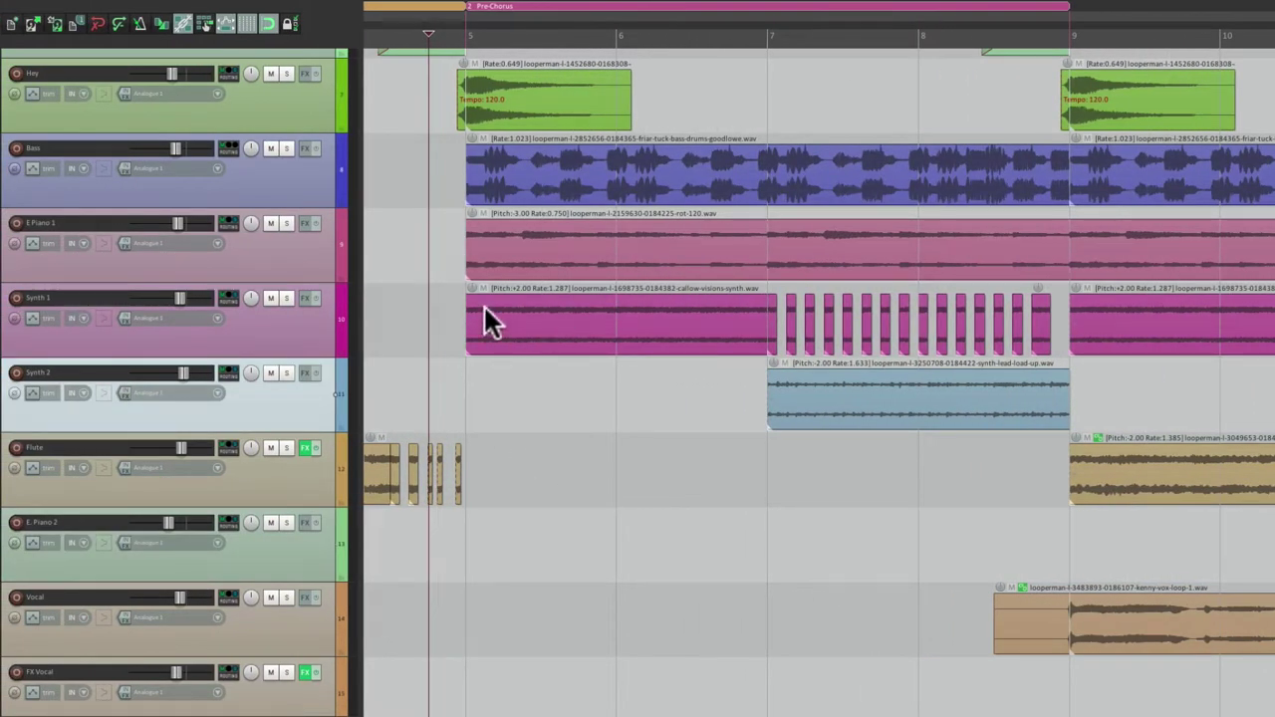
pyautogui.click(285, 298)
pyautogui.press('space')
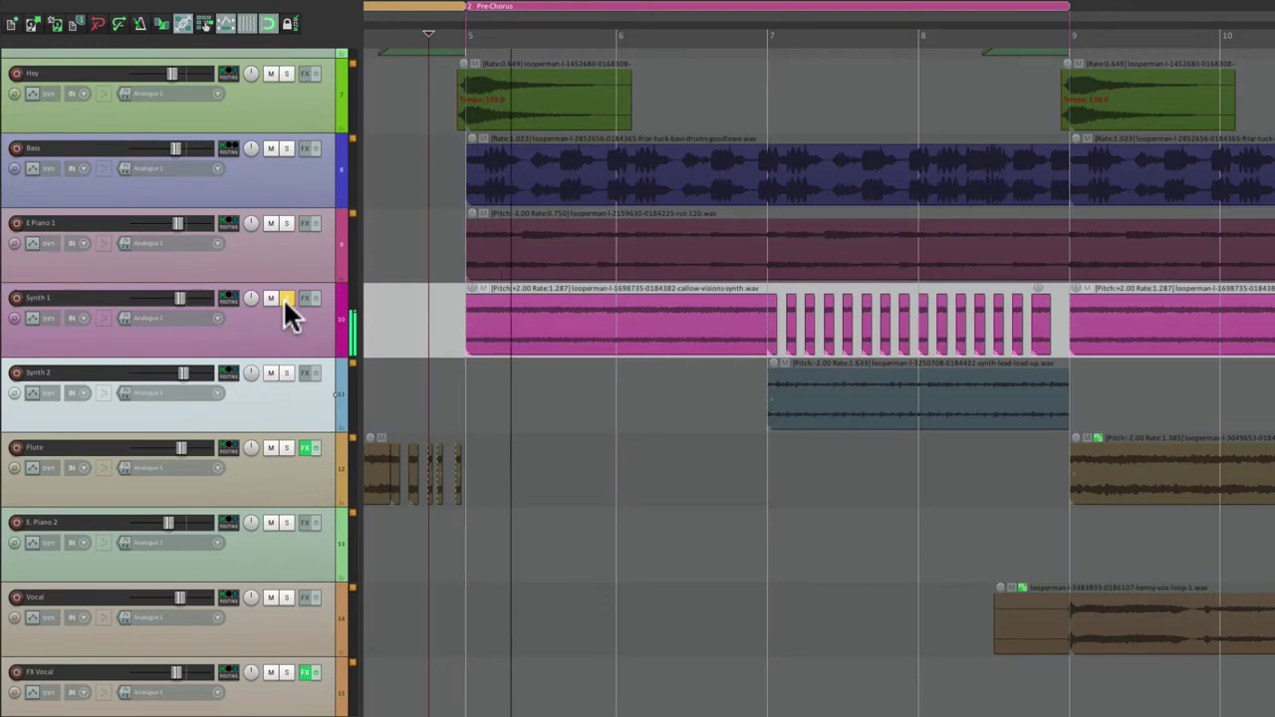
pyautogui.click(285, 298)
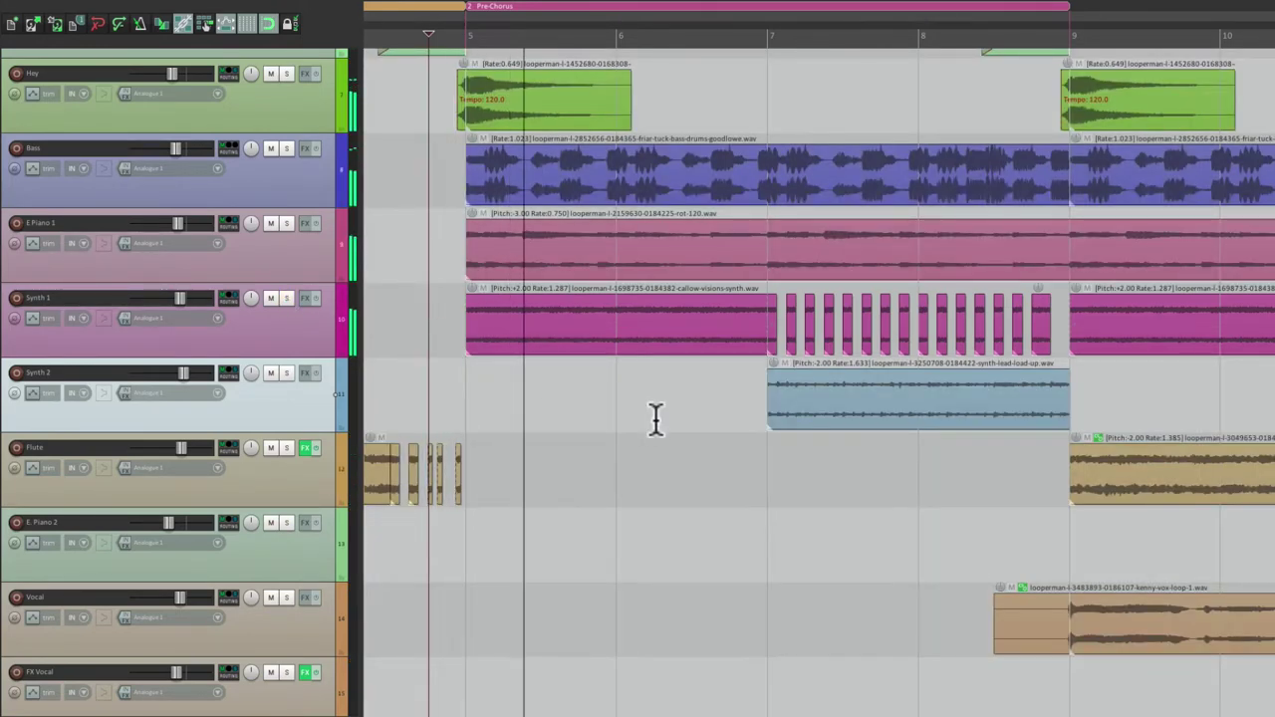
pyautogui.scroll(-3, 655, 419)
pyautogui.hscroll(2, 654, 419)
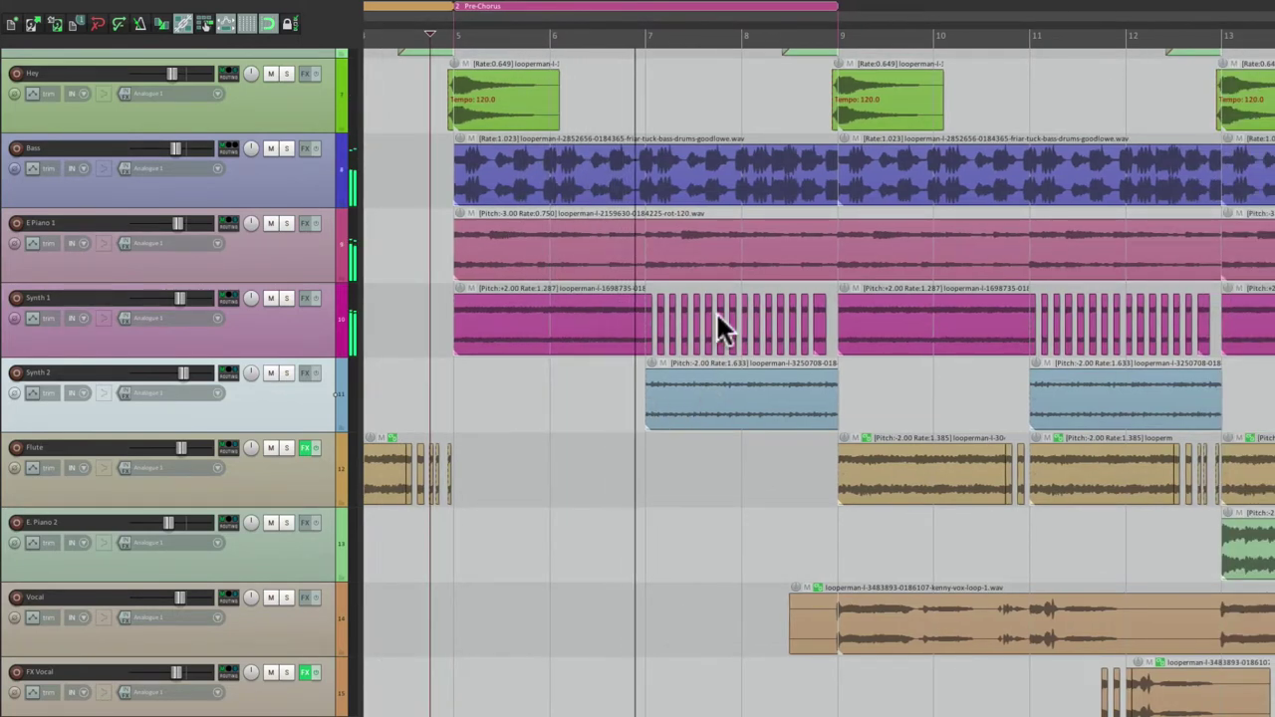
pyautogui.press('space')
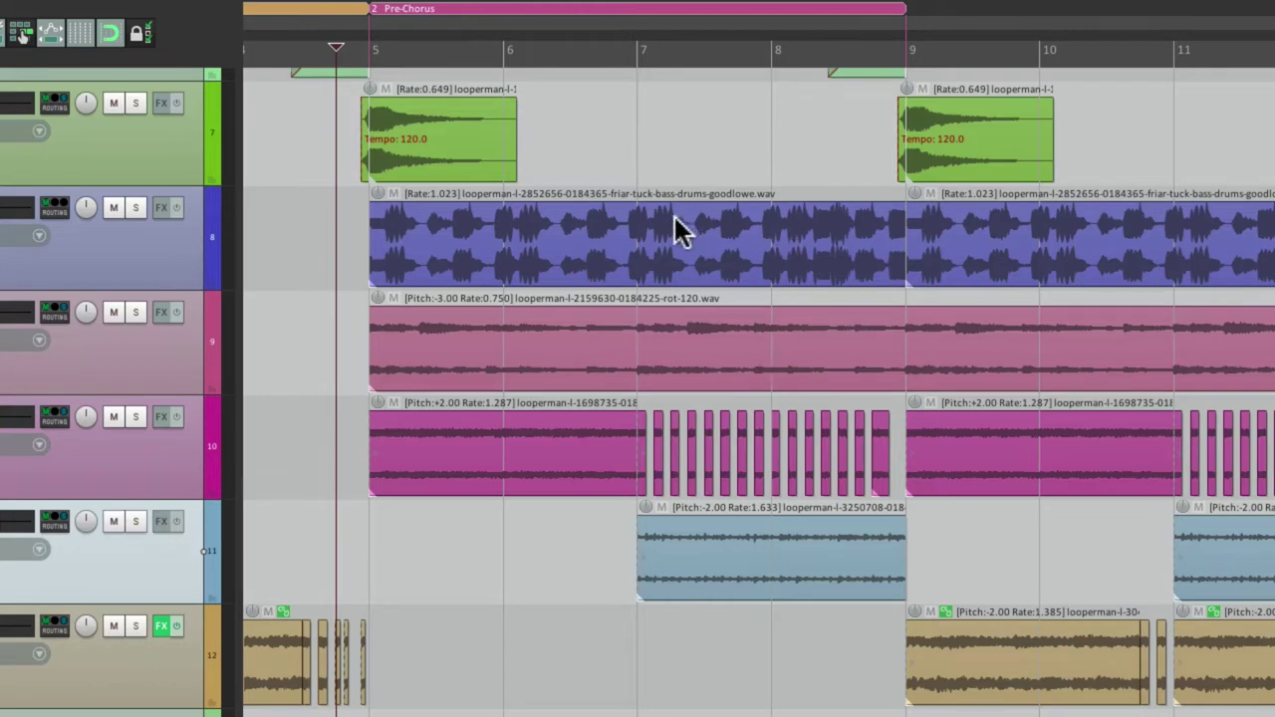
# Split the Bass item at measure 7 and the E Piano 1 item at measures 7 and 9
pyautogui.click(638, 269)
pyautogui.press('s')
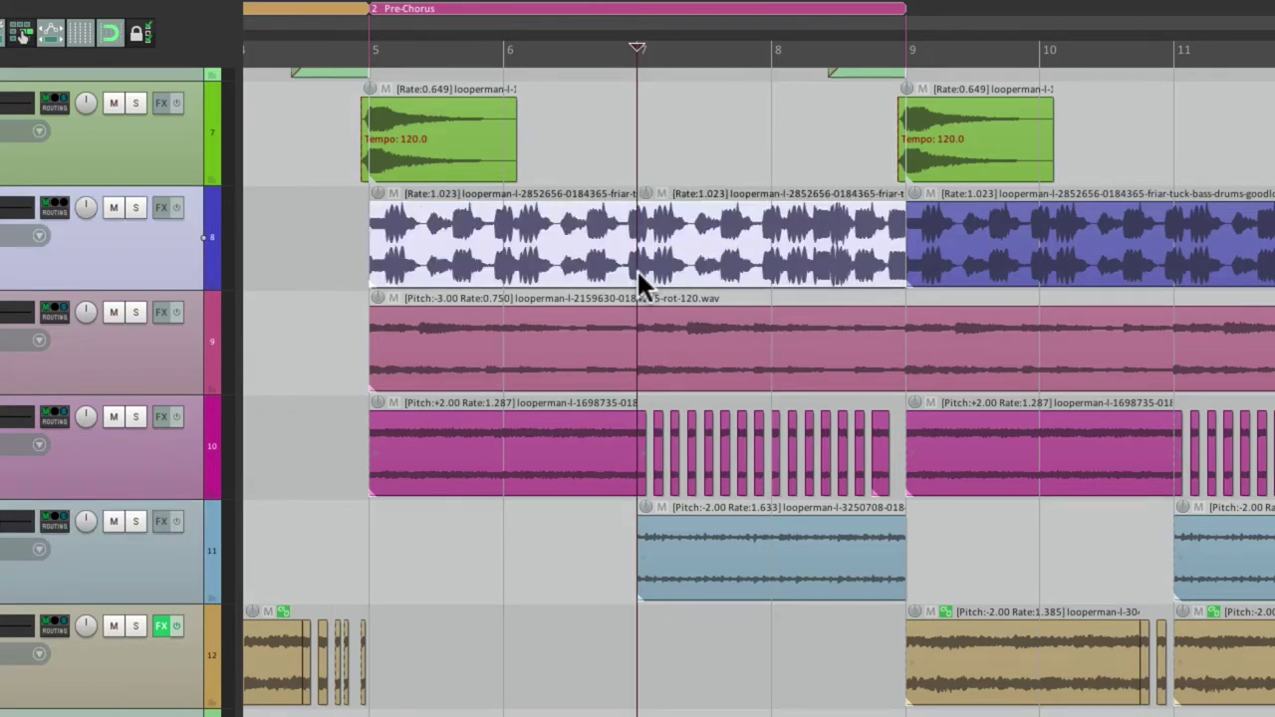
pyautogui.click(636, 374)
pyautogui.press('s')
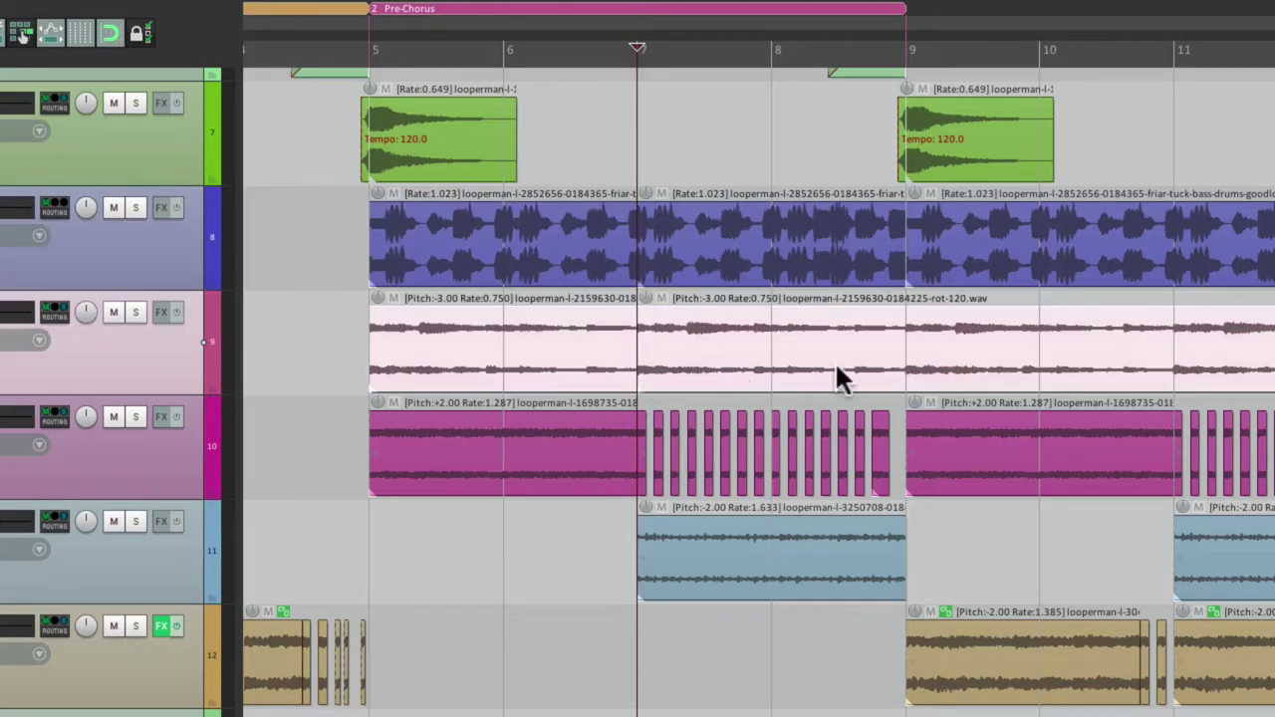
pyautogui.click(896, 364)
pyautogui.press('s')
# Delete the E Piano 1 and Bass pieces between measures 7 and 9, and play back the Pre-Chorus
pyautogui.click(777, 348)
pyautogui.scroll(1, 777, 348)
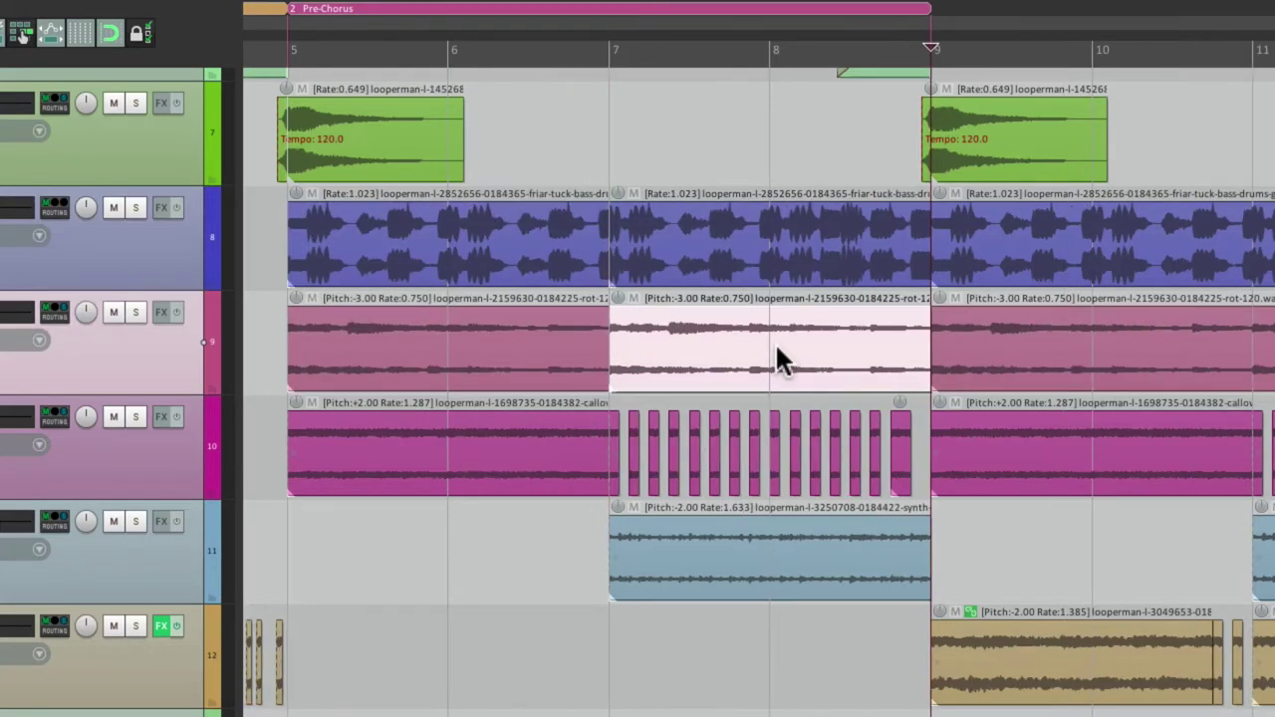
pyautogui.press('Delete')
pyautogui.click(737, 241)
pyautogui.press('Delete')
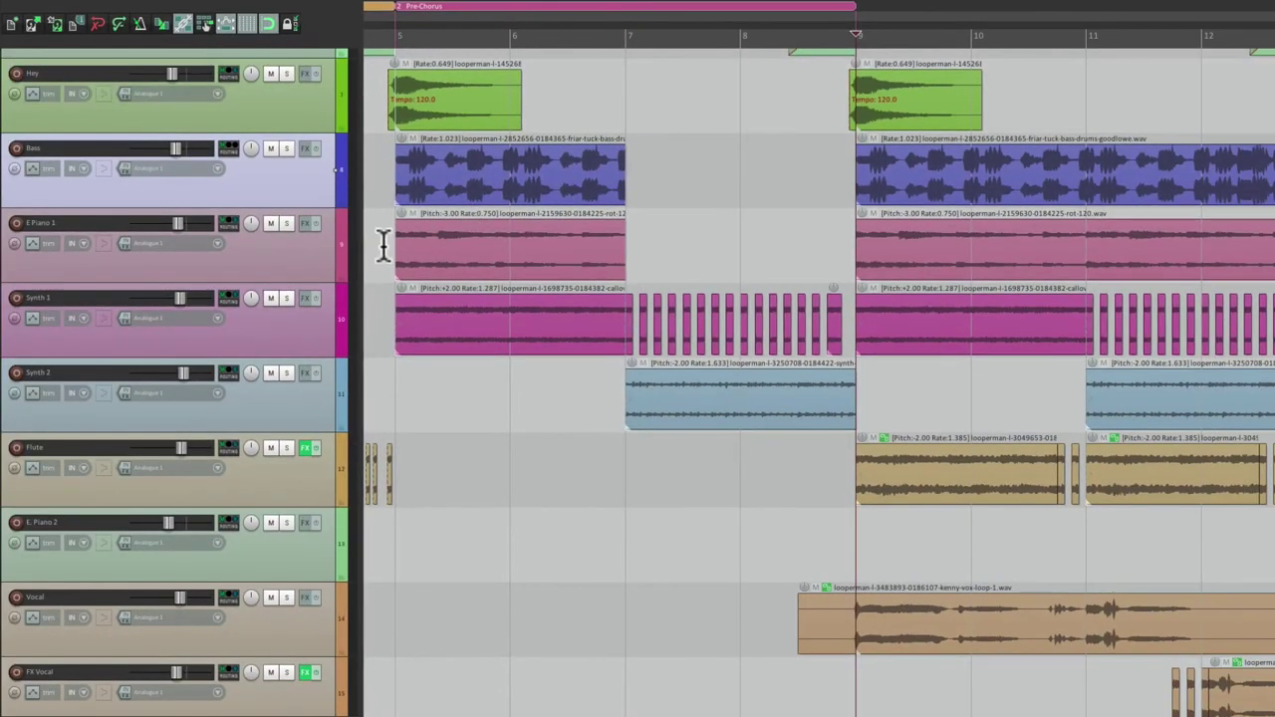
pyautogui.click(382, 246)
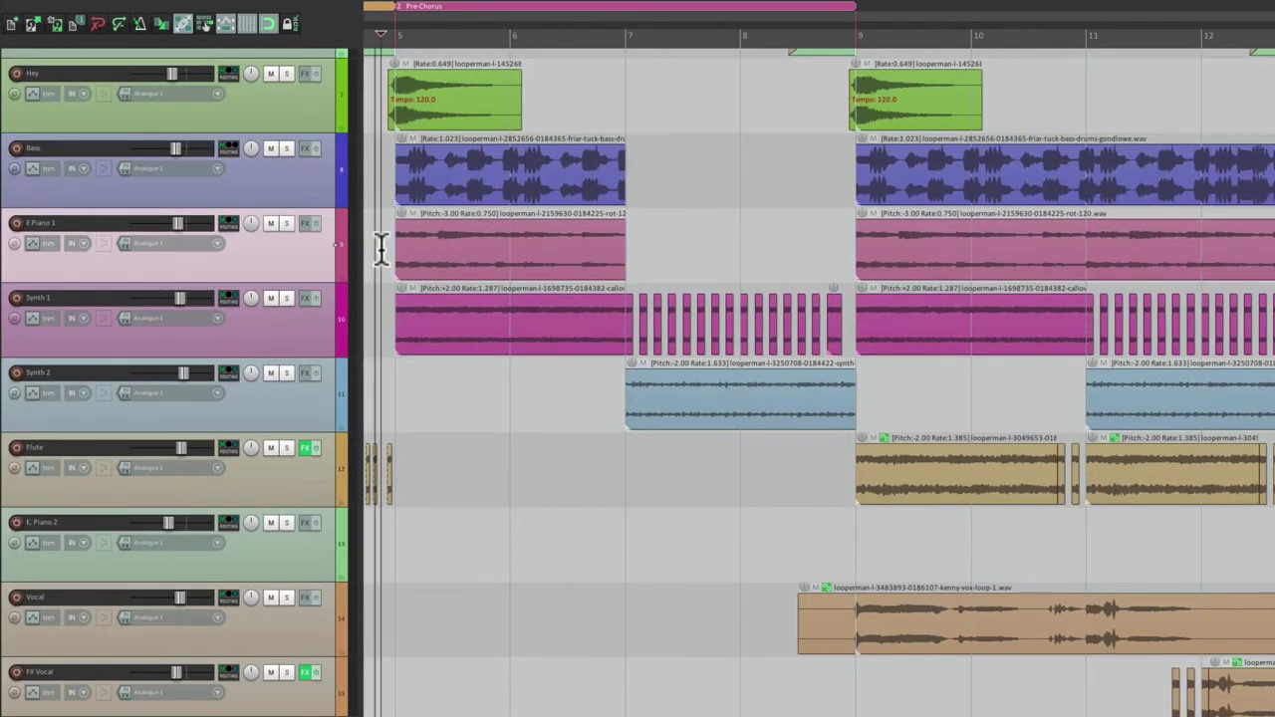
pyautogui.press('space')
pyautogui.scroll(-2, 603, 327)
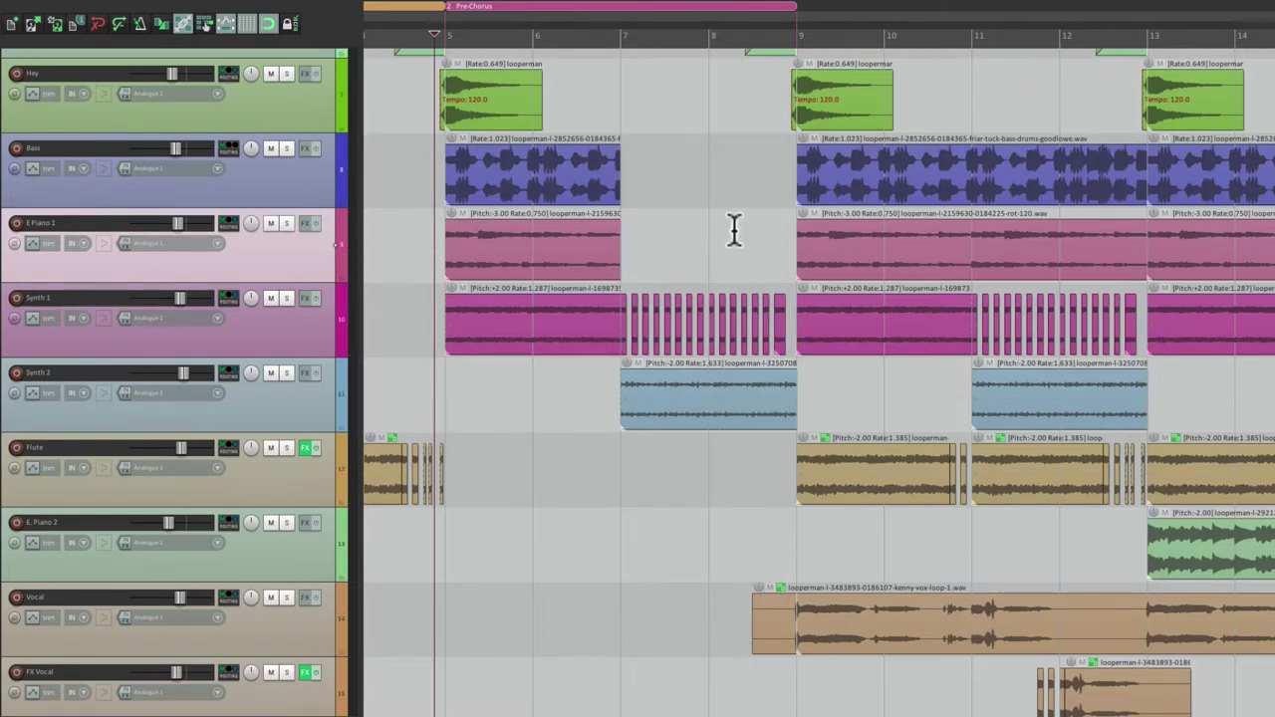
# Create an eight-measure region from measure 9 to measure 17
pyautogui.hscroll(5, 734, 229)
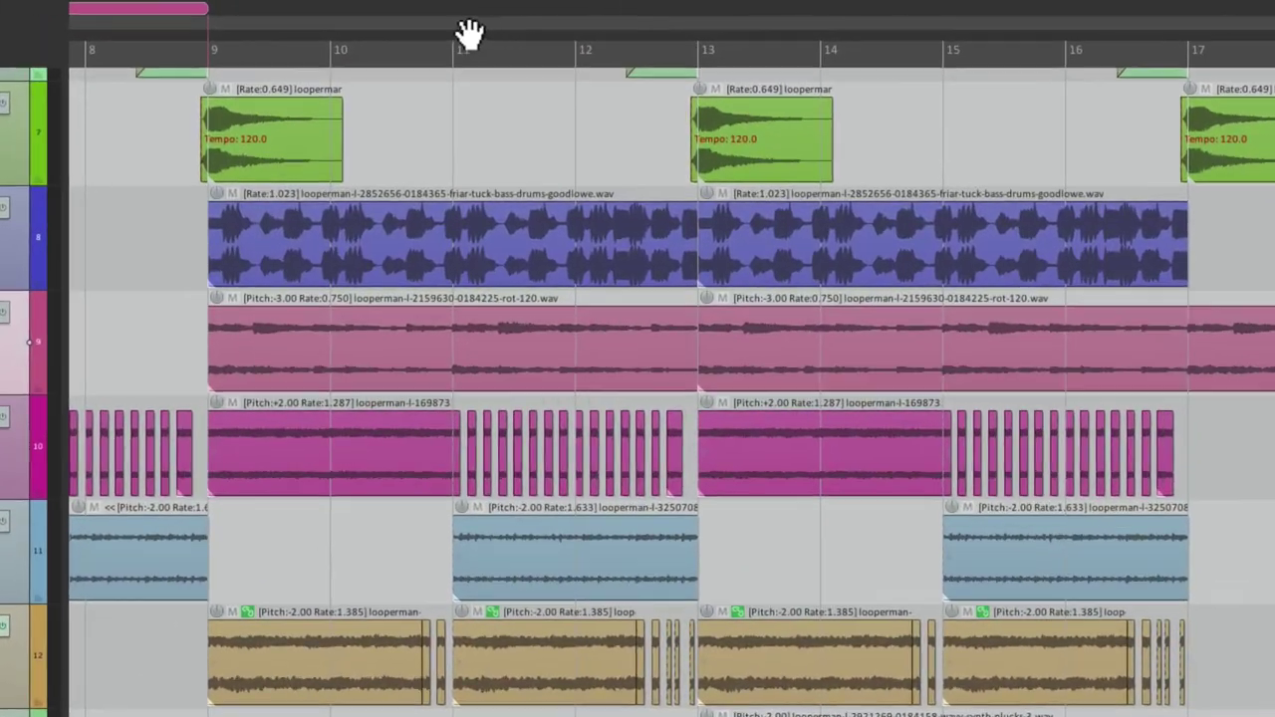
pyautogui.moveTo(212, 49); pyautogui.dragTo(1187, 40)
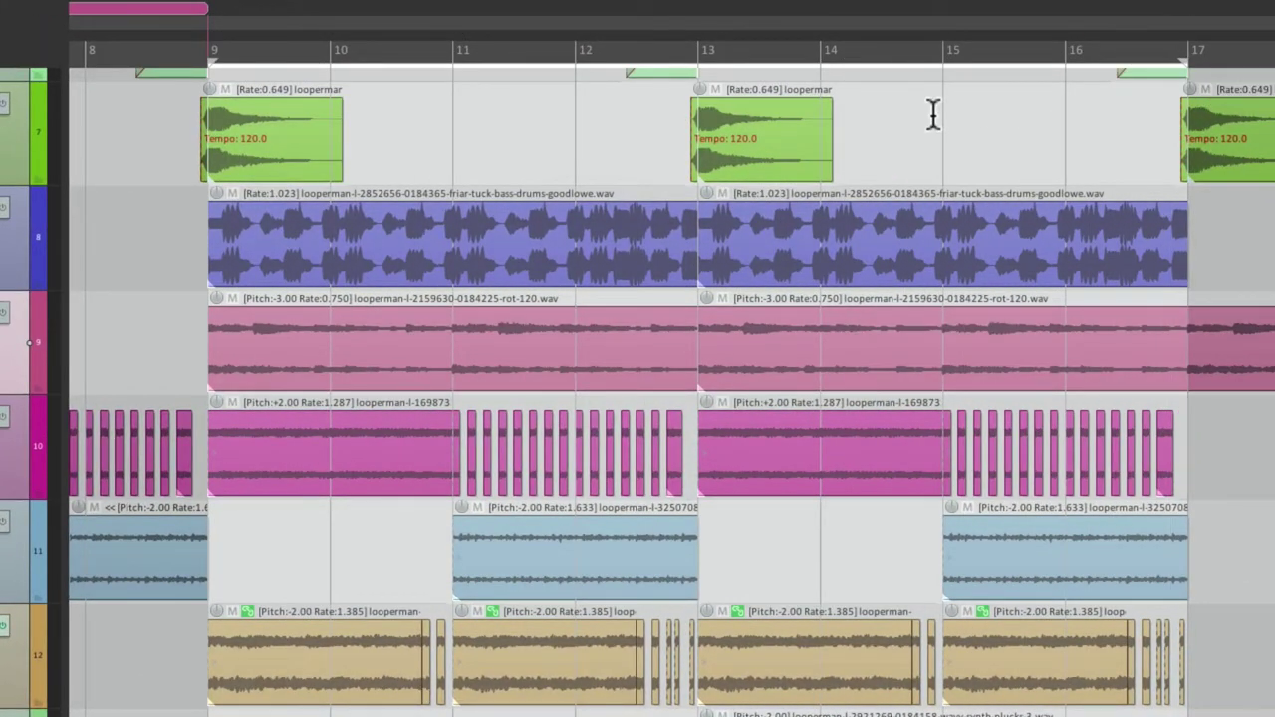
pyautogui.hotkey('shift', 'r')
# Name the region between measures 9 and 17 "Chorus" and color it teal
pyautogui.rightClick(629, 10)
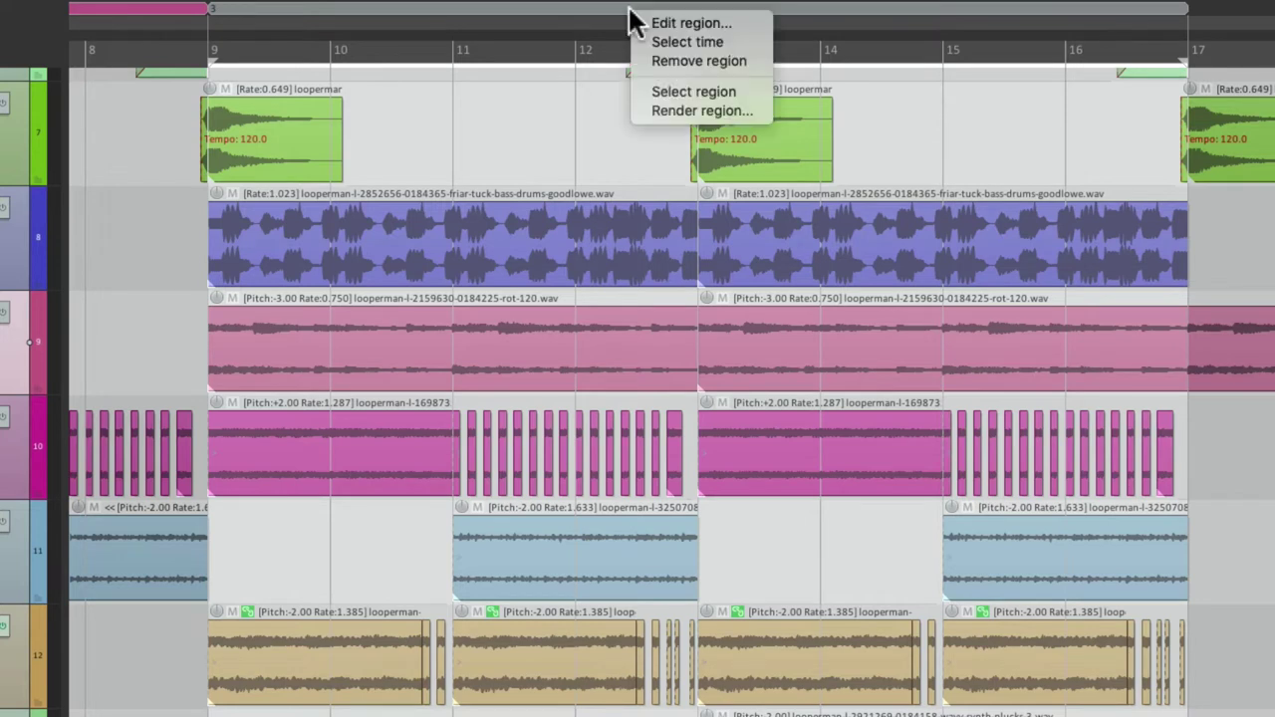
pyautogui.click(638, 18)
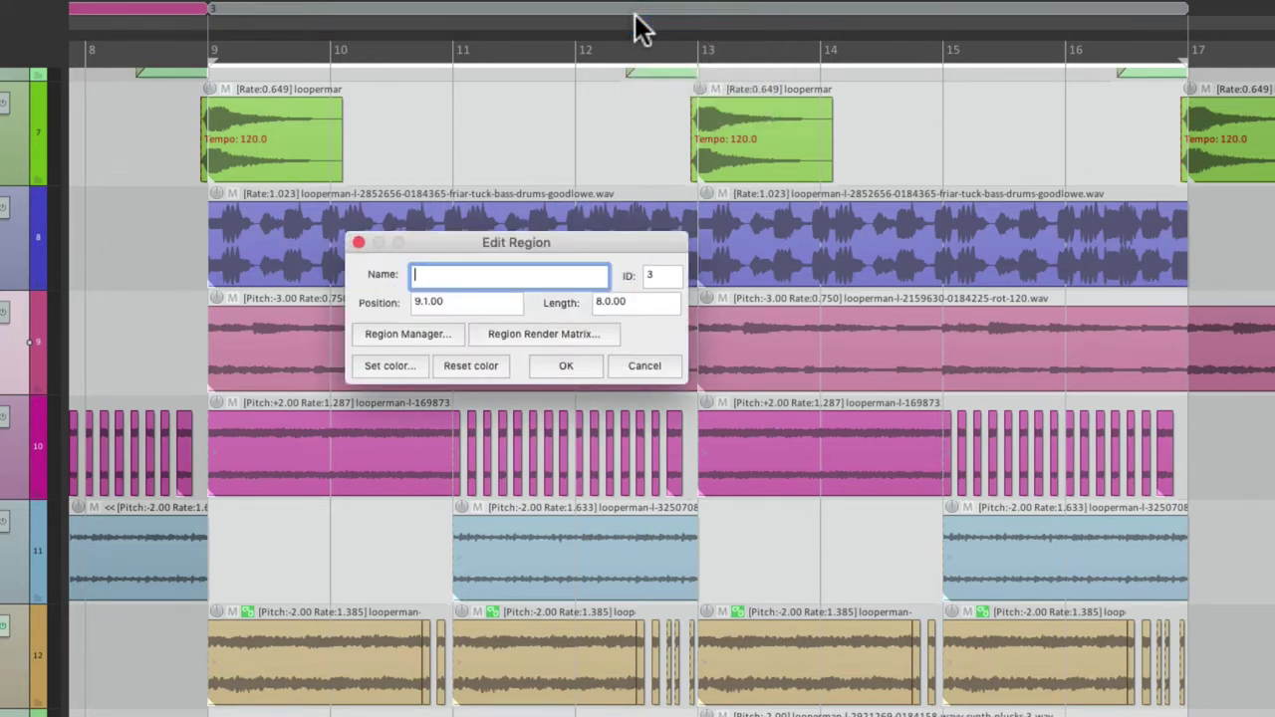
pyautogui.click(393, 364)
pyautogui.click(465, 473)
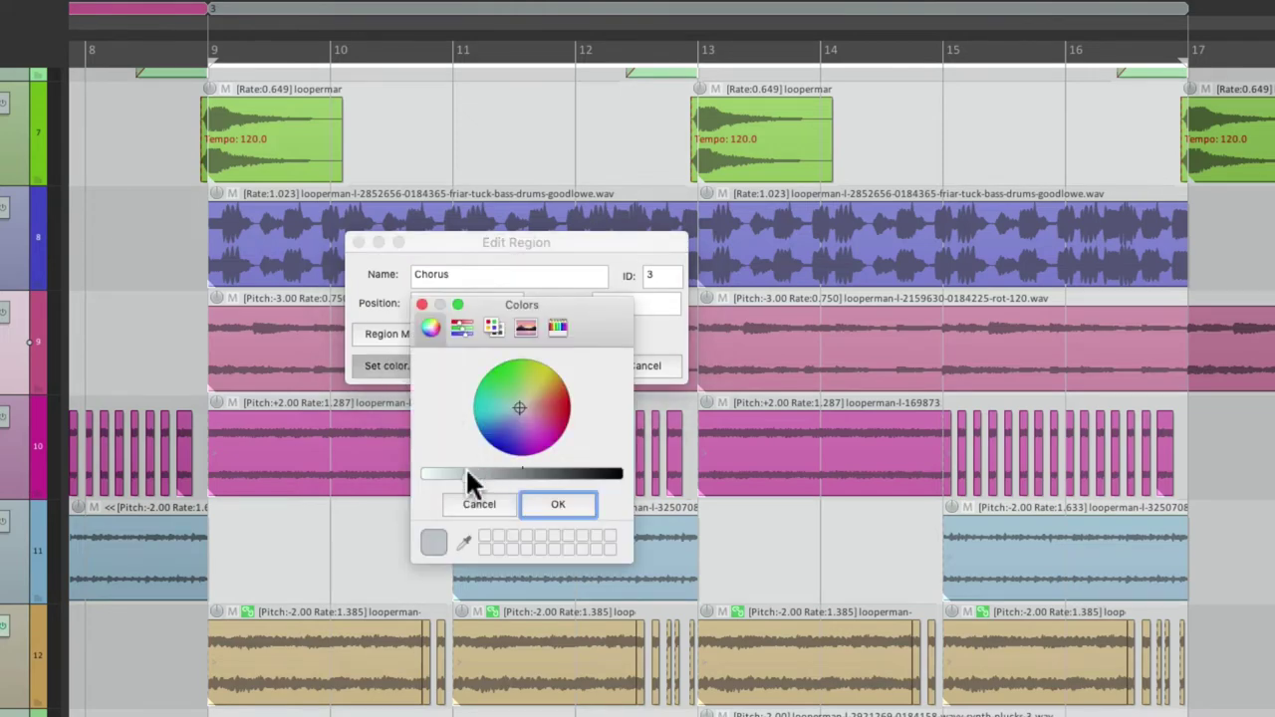
pyautogui.click(500, 414)
pyautogui.click(557, 498)
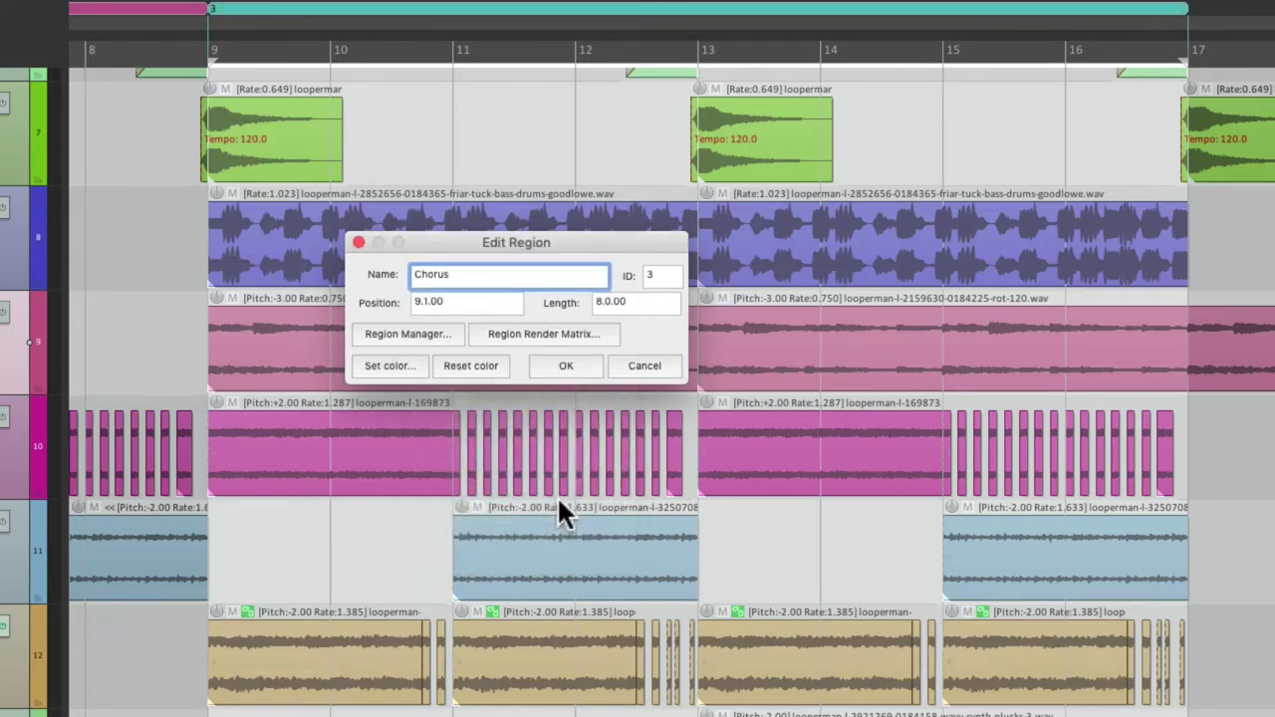
pyautogui.click(567, 365)
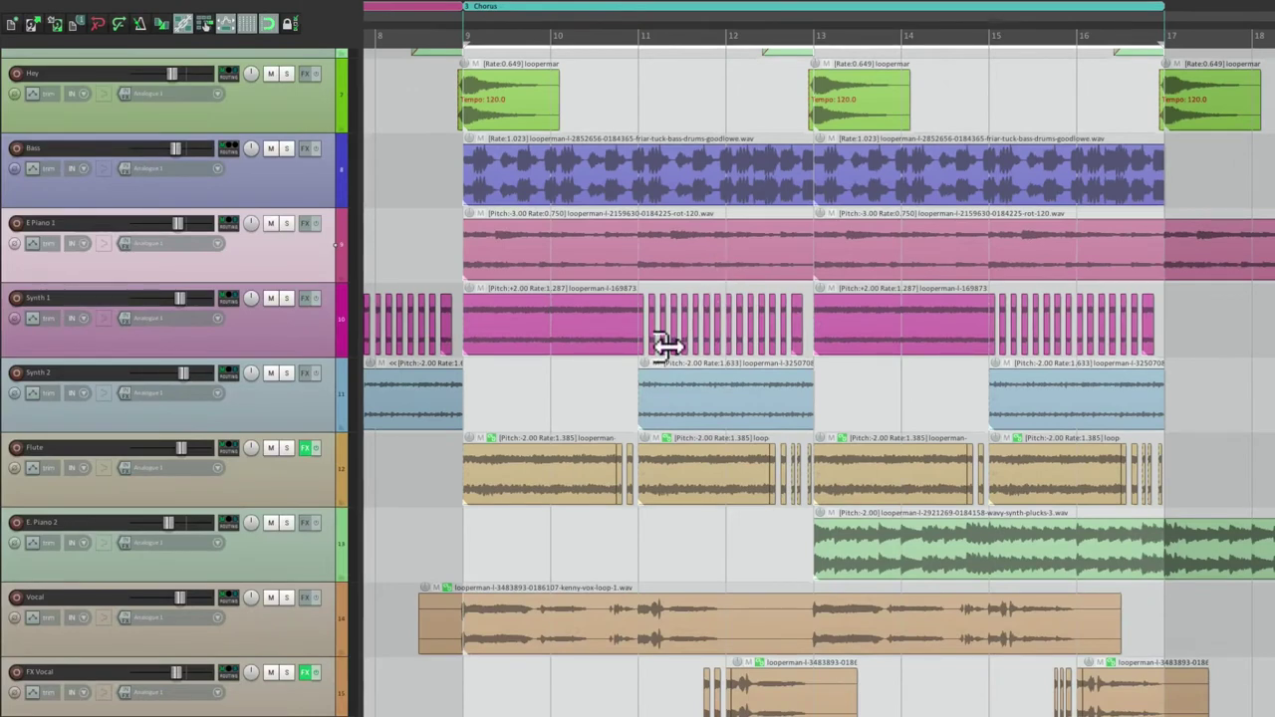
# Delete all Synth 1 and Synth 2 items within the Chorus
pyautogui.scroll(-6, 652, 382)
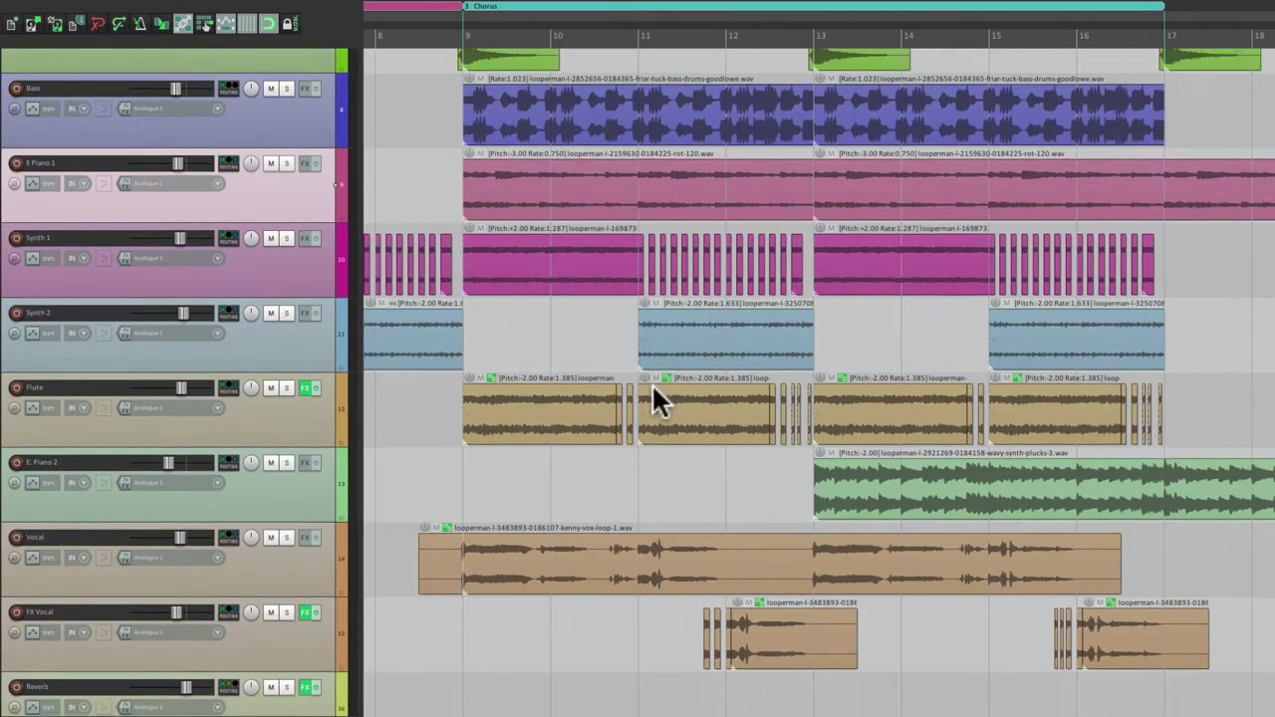
pyautogui.hscroll(-2, 609, 418)
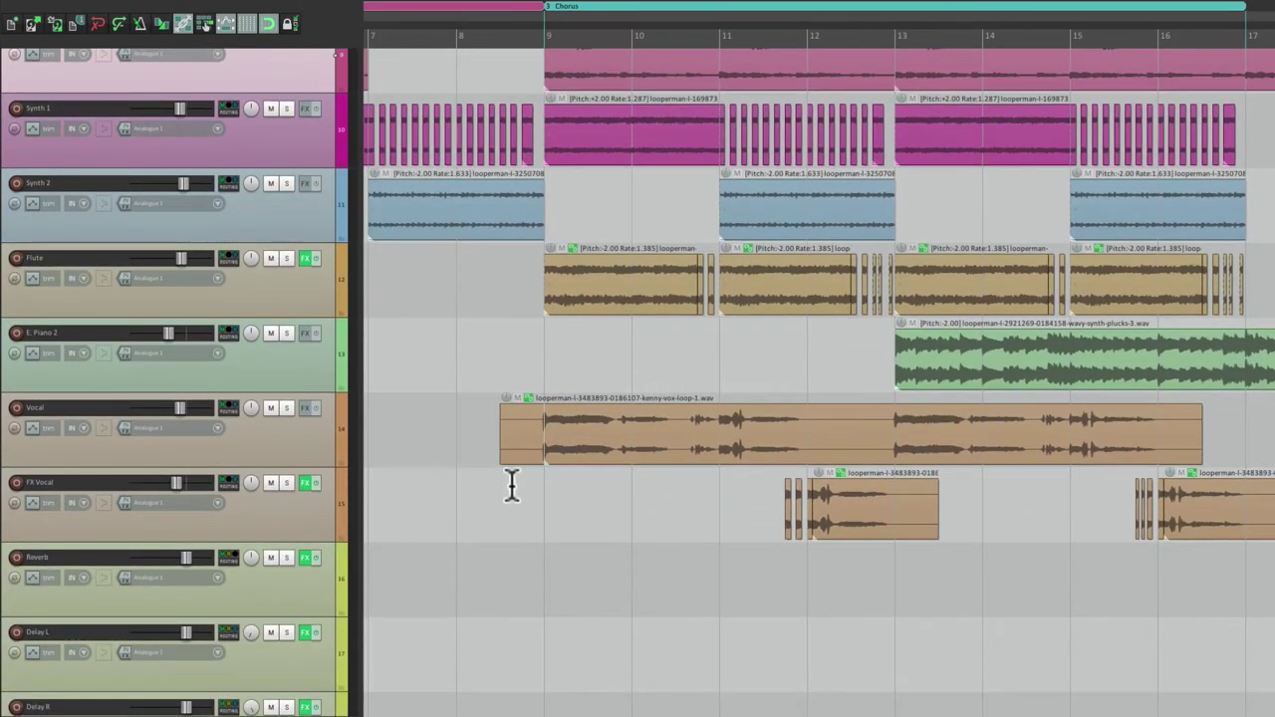
pyautogui.scroll(3, 671, 399)
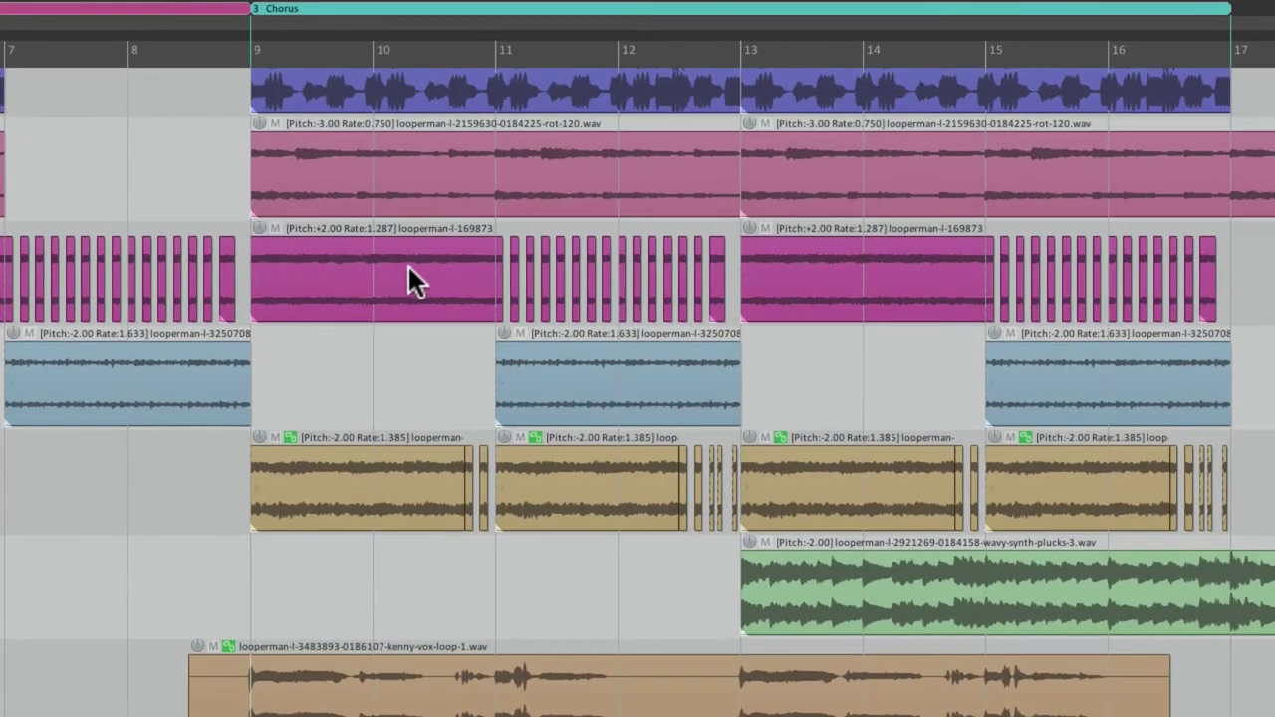
pyautogui.click(631, 188)
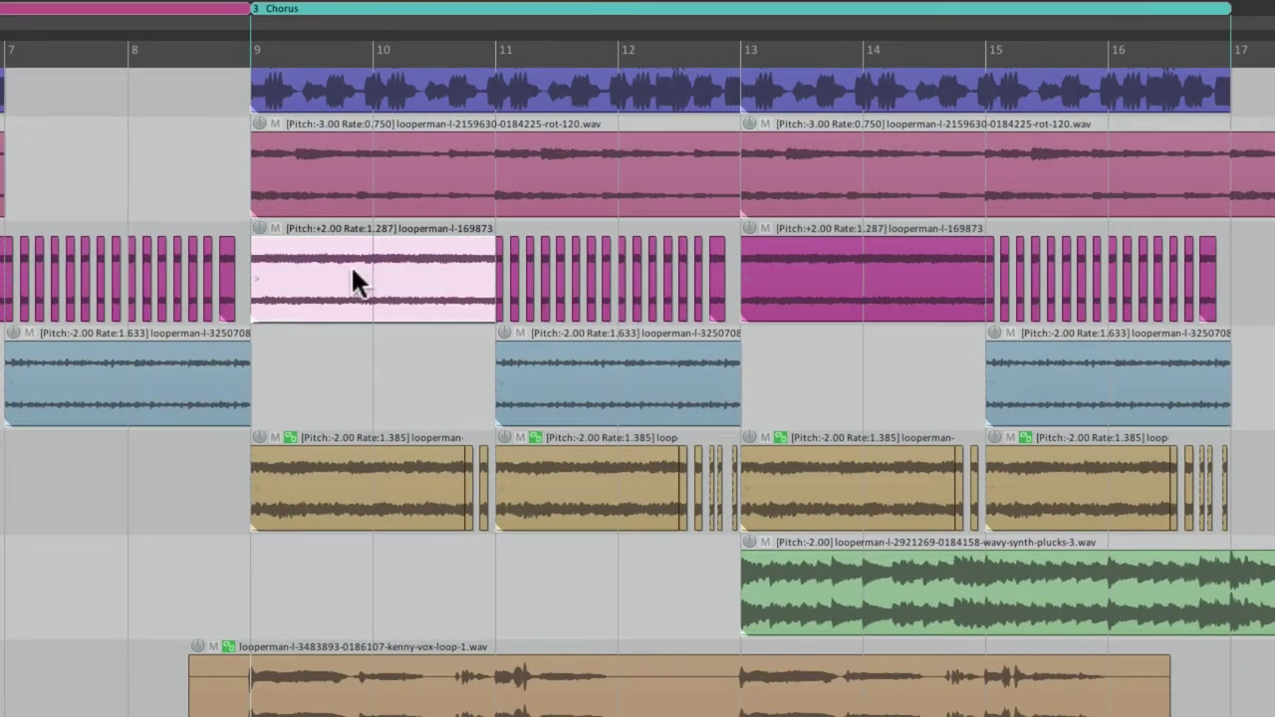
pyautogui.moveTo(353, 270); pyautogui.dragTo(1198, 374)
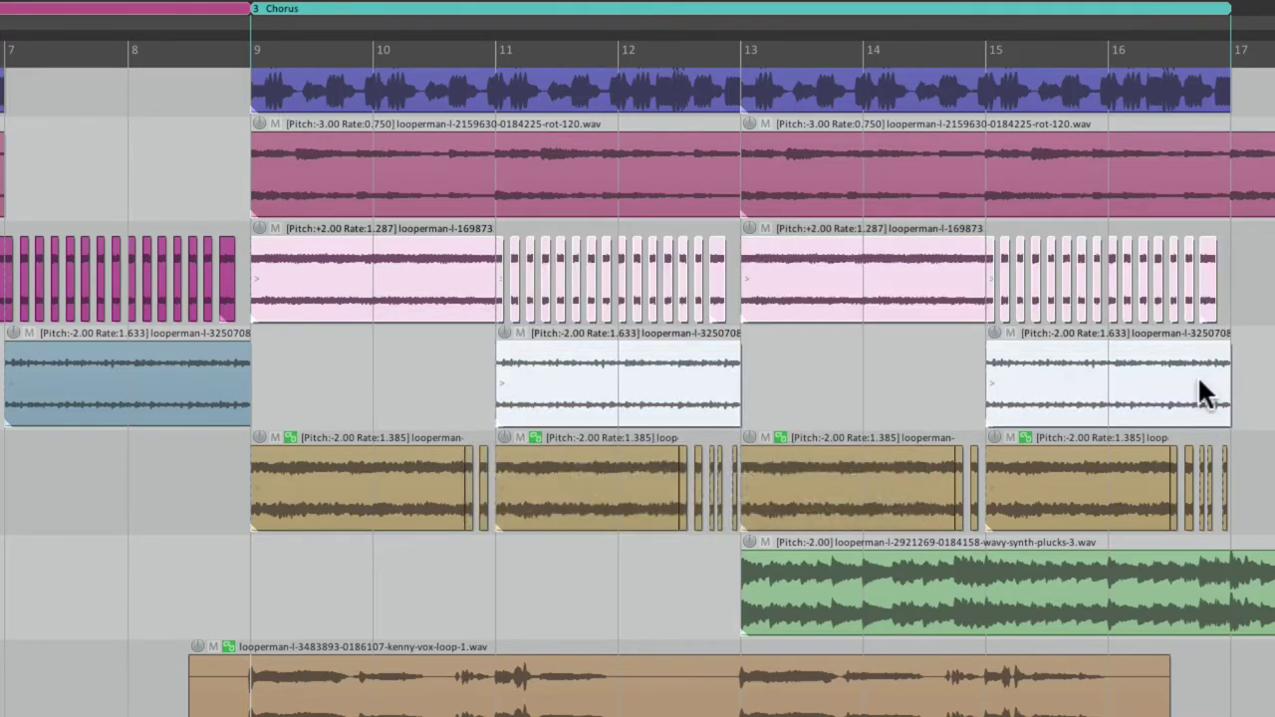
pyautogui.press('Delete')
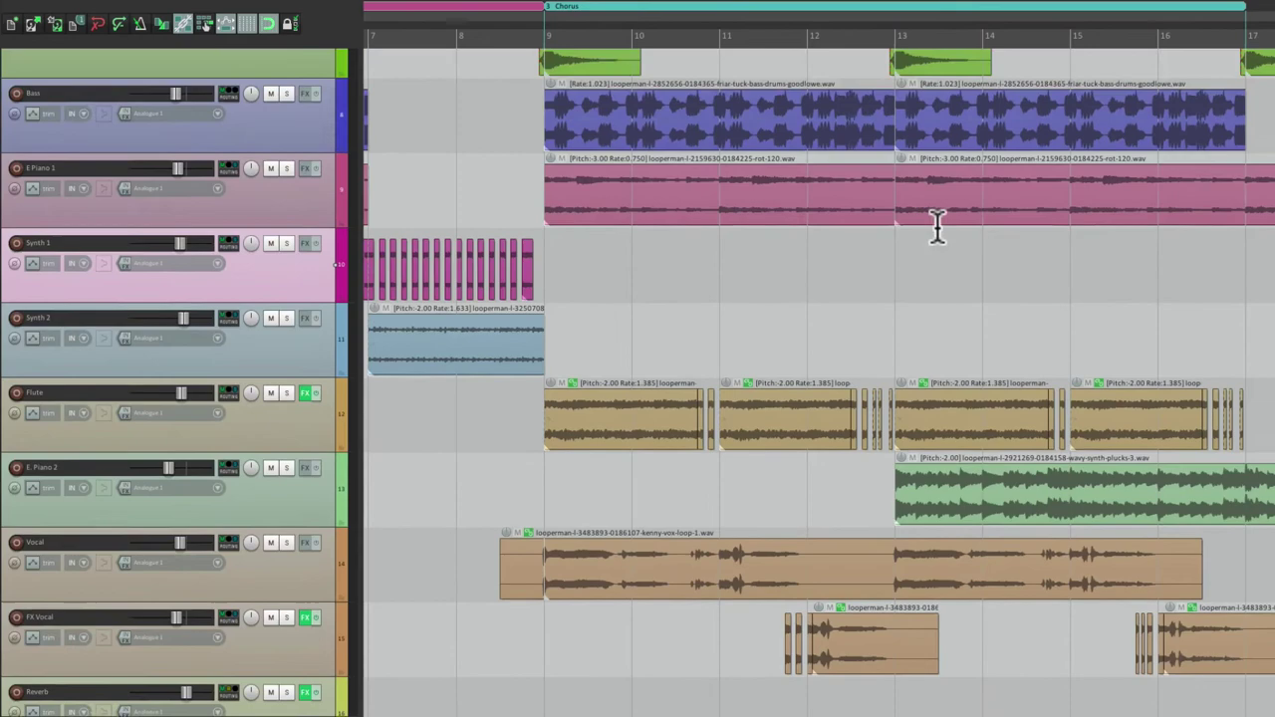
# Delete all Flute items within the Chorus, from measure 9 to measure 17
pyautogui.scroll(7, 936, 227)
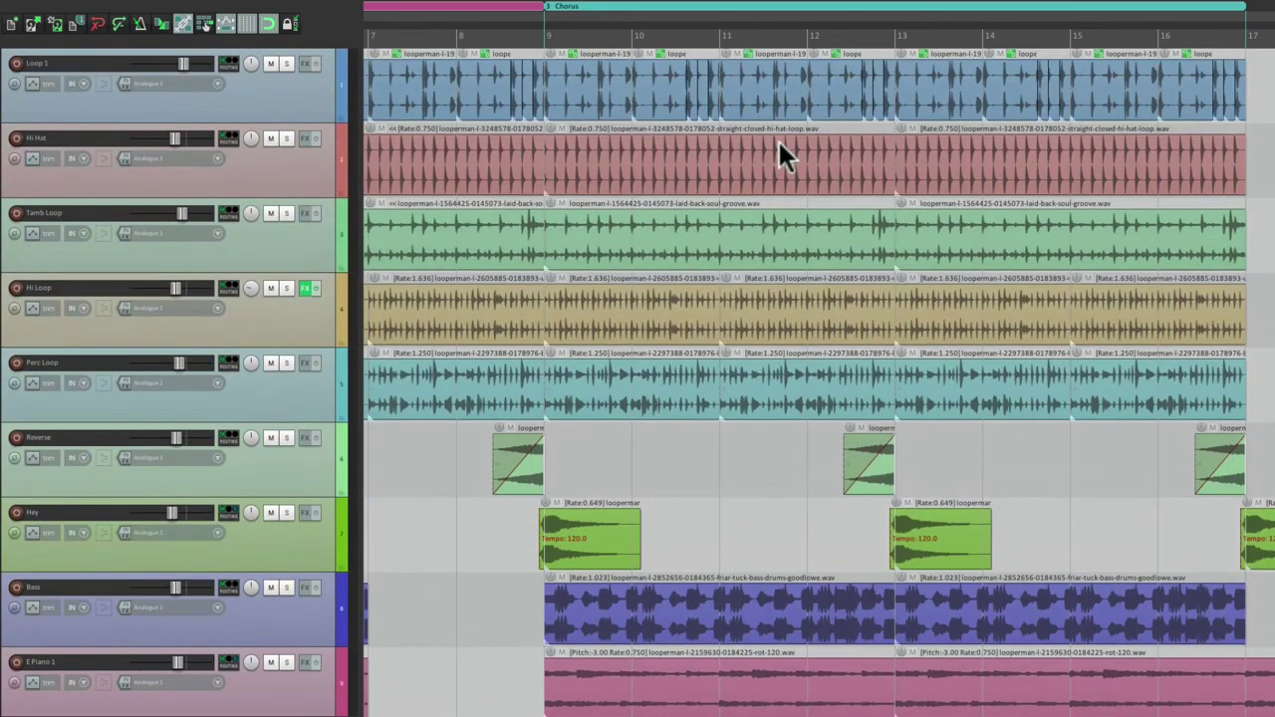
pyautogui.scroll(-7, 779, 145)
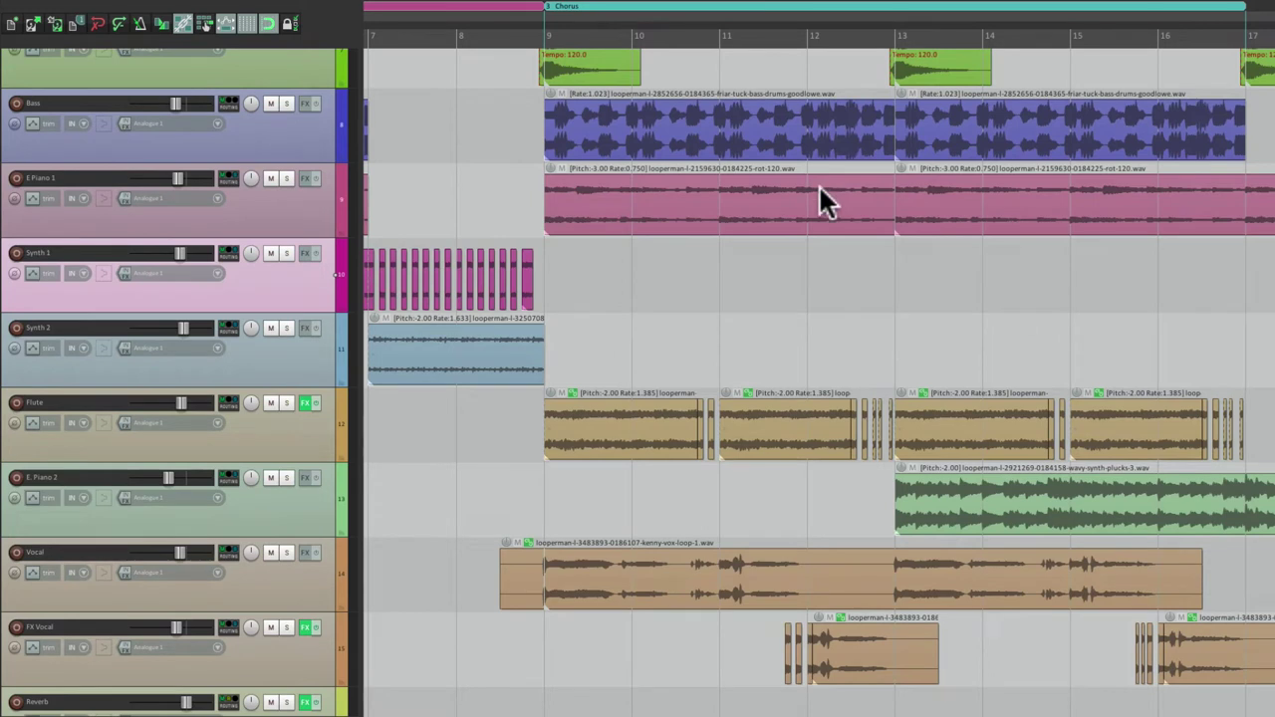
pyautogui.scroll(-3, 645, 375)
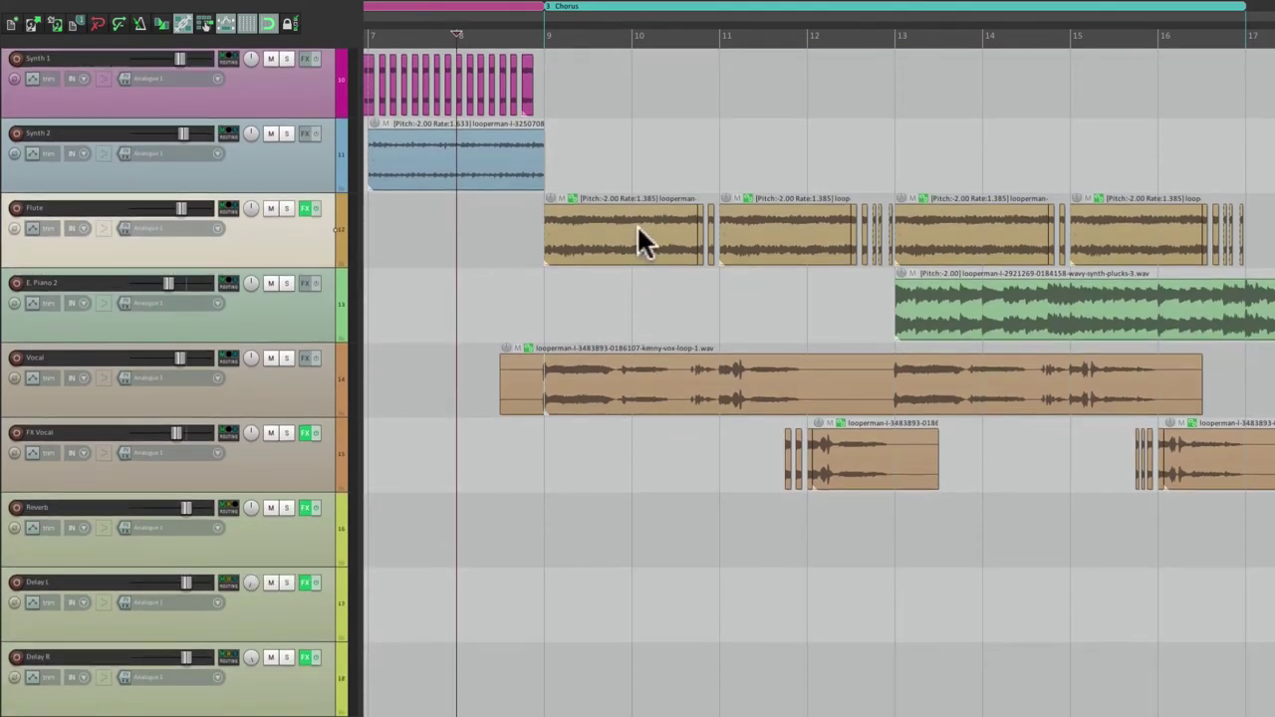
pyautogui.moveTo(611, 236)
pyautogui.mouseDown()
pyautogui.moveTo(1261, 265)
pyautogui.moveTo(1245, 261)
pyautogui.mouseUp()
pyautogui.press('Delete')
# Play from measure 8 into the Chorus to hear it without the synths and flute
pyautogui.press('space')
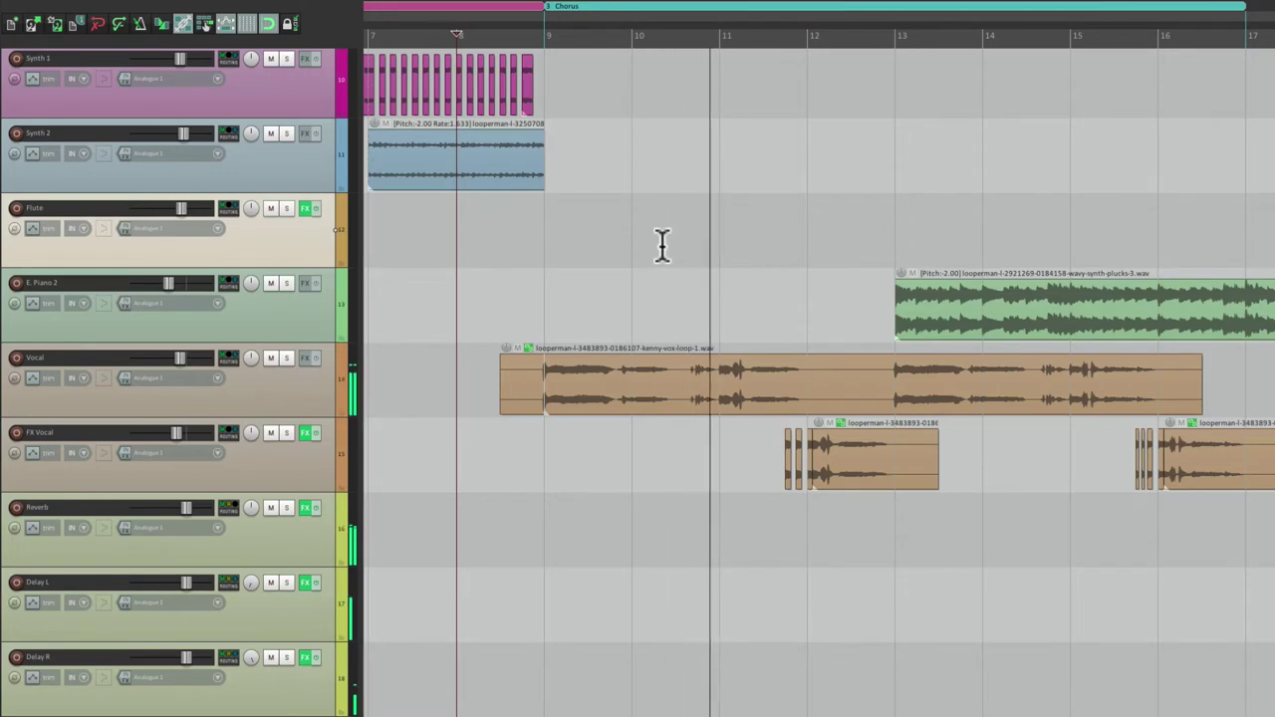
pyautogui.hscroll(5, 670, 279)
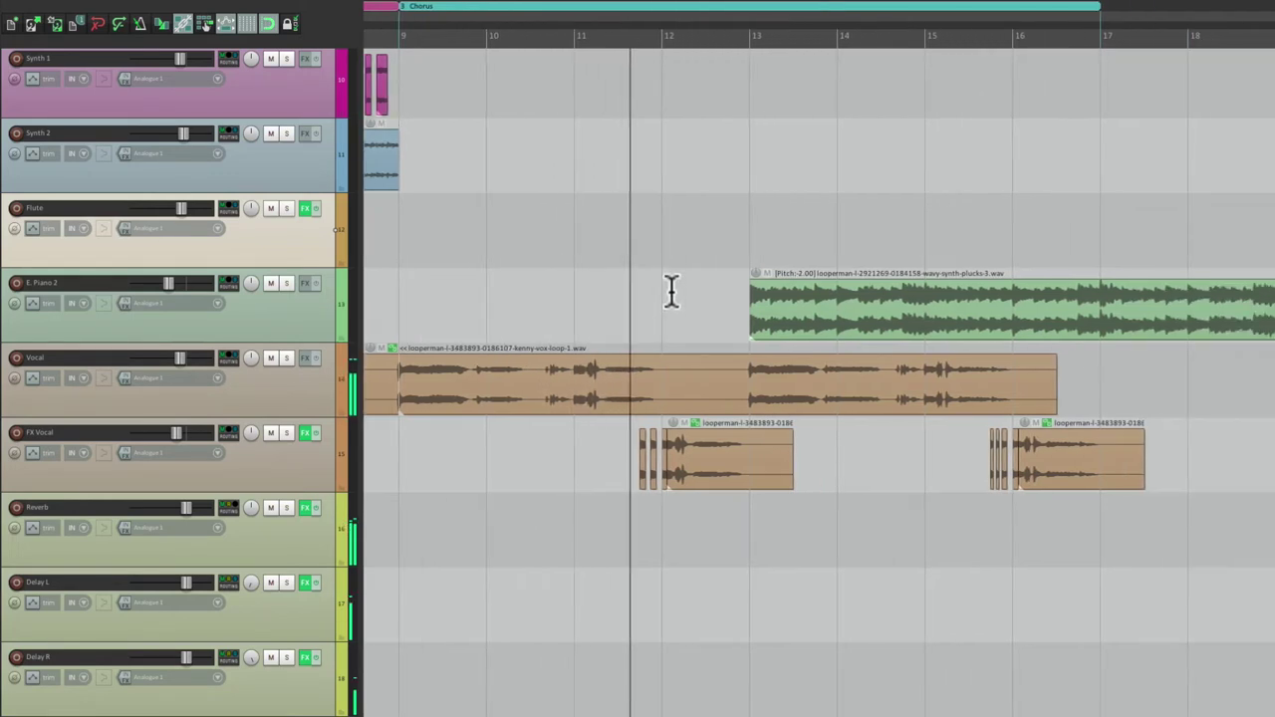
pyautogui.scroll(-2, 673, 299)
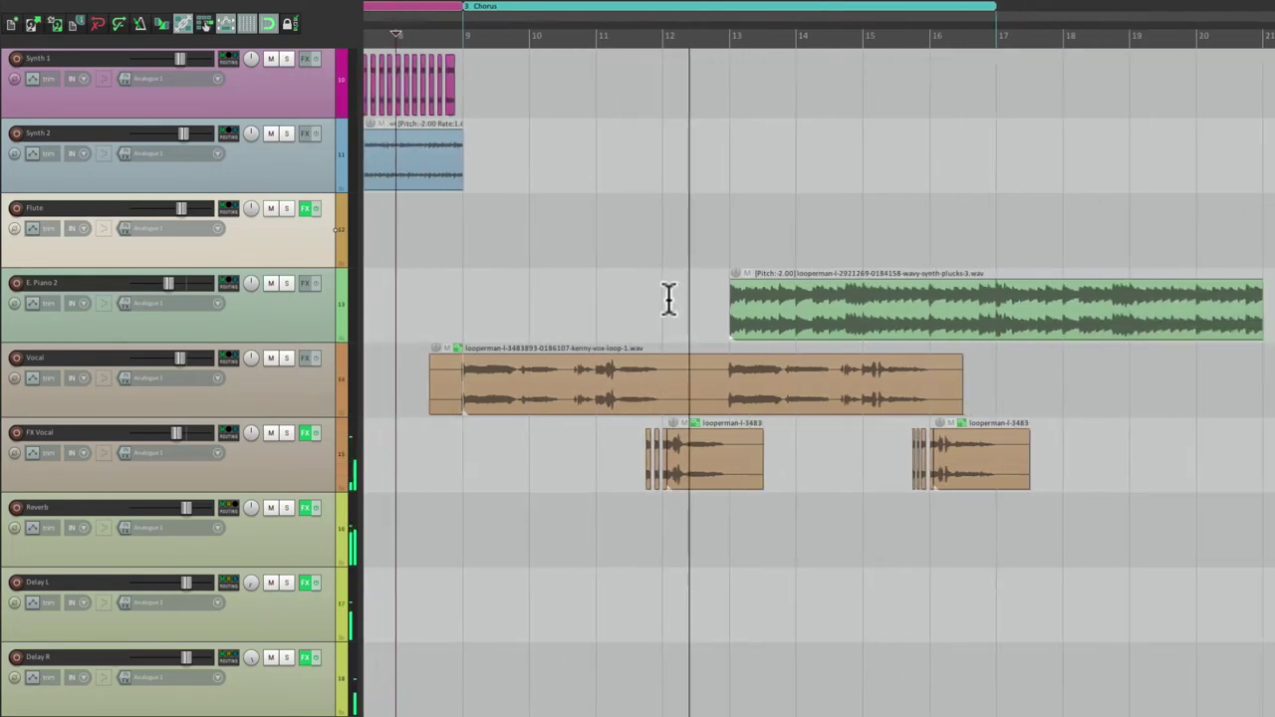
pyautogui.press('space')
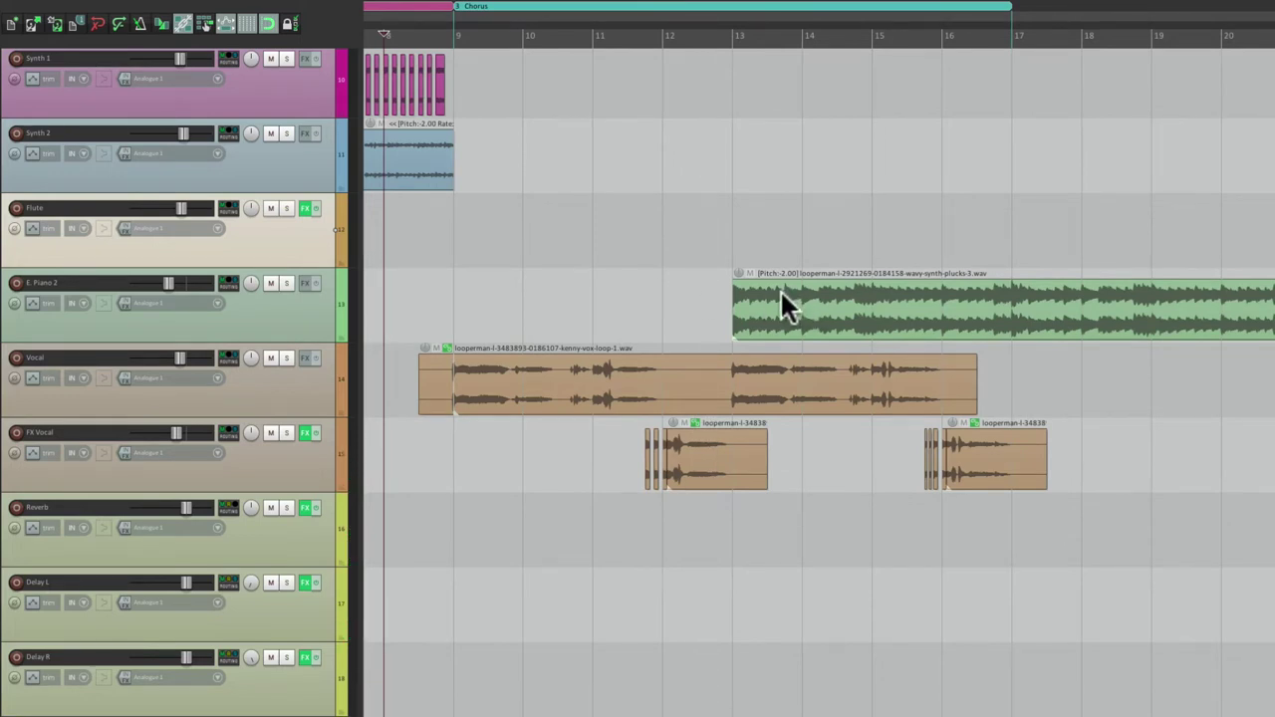
# Move the E. Piano 2 item to start at measure 17, and play the Chorus from just before the vocal entry
pyautogui.moveTo(763, 299); pyautogui.dragTo(1071, 299)
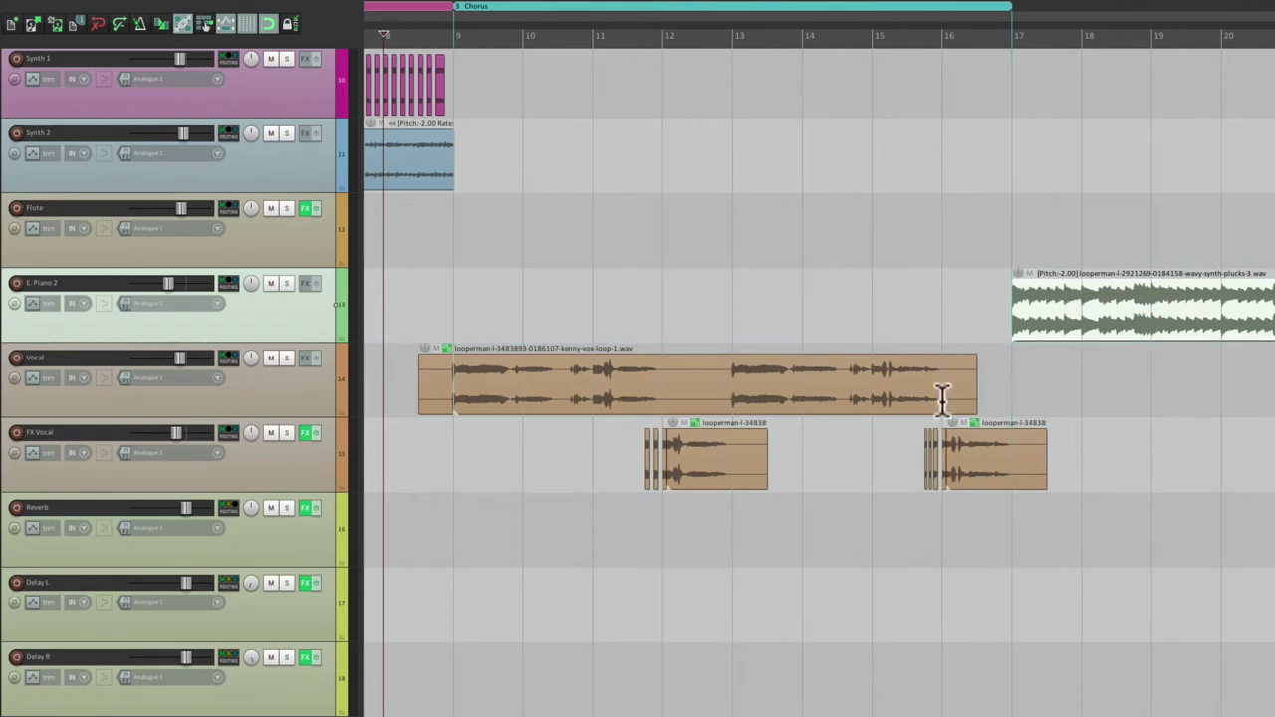
pyautogui.click(411, 444)
pyautogui.press('space')
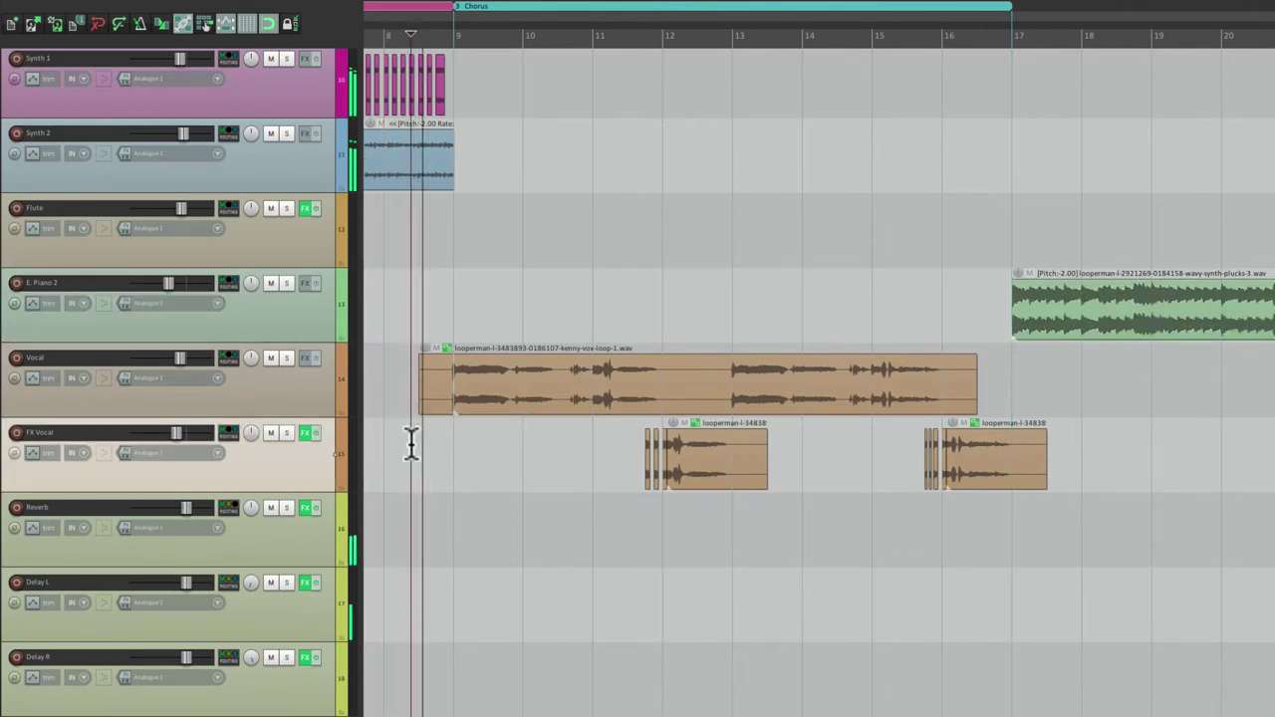
pyautogui.keyDown('ctrl'); pyautogui.click(411, 445); pyautogui.keyUp('ctrl')
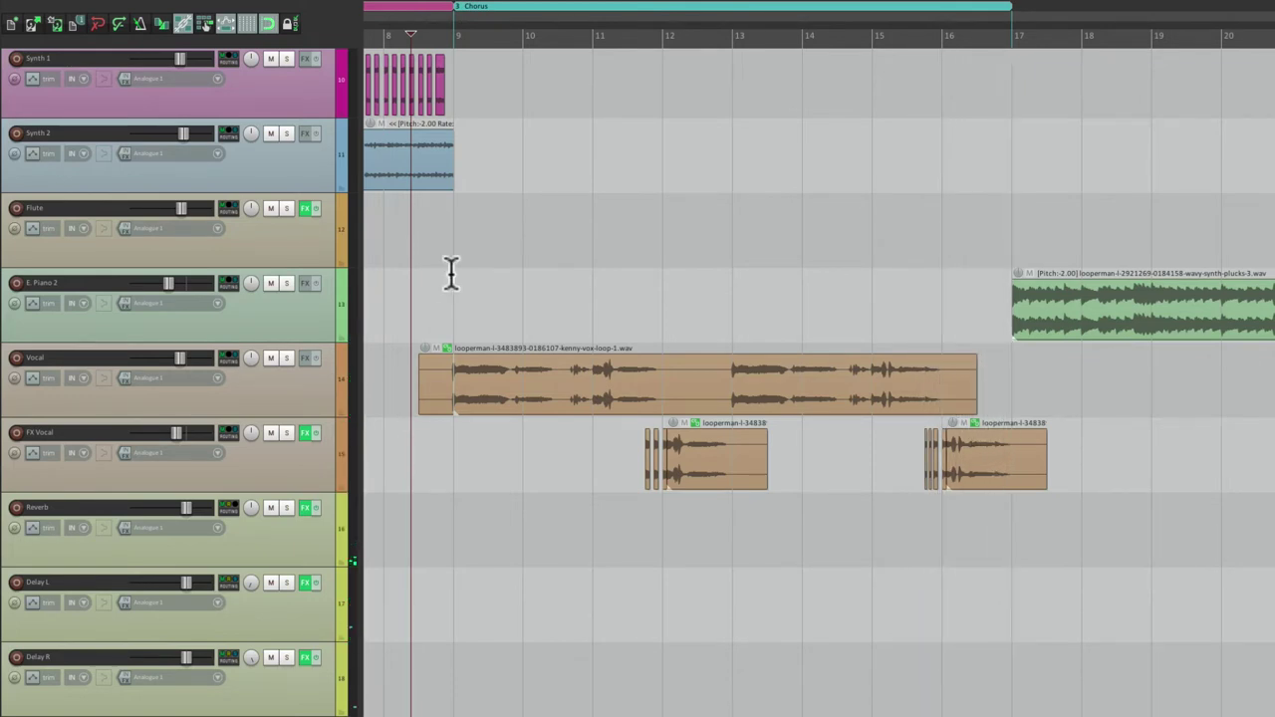
# Create a four-measure region from measure 17 to measure 21, directly after the Chorus
pyautogui.scroll(-3, 450, 275)
pyautogui.hscroll(-3, 498, 279)
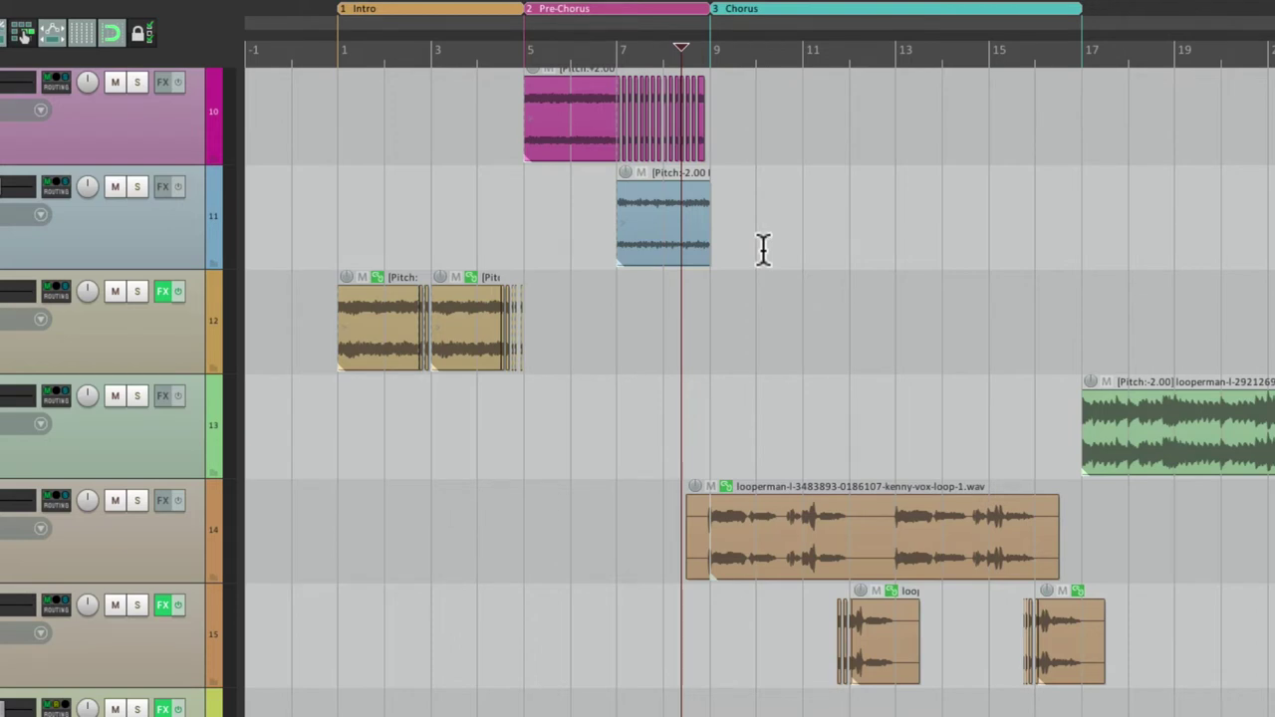
pyautogui.hscroll(10, 763, 249)
pyautogui.scroll(3, 763, 249)
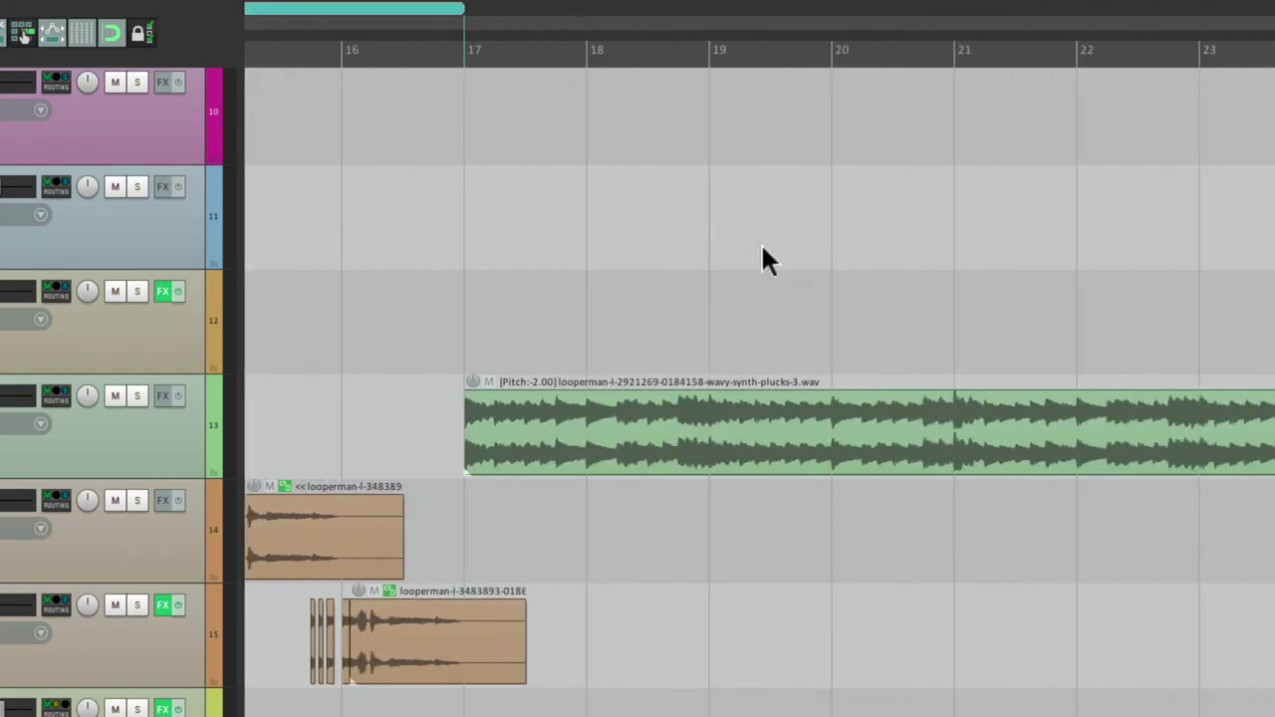
pyautogui.moveTo(468, 56); pyautogui.dragTo(962, 156)
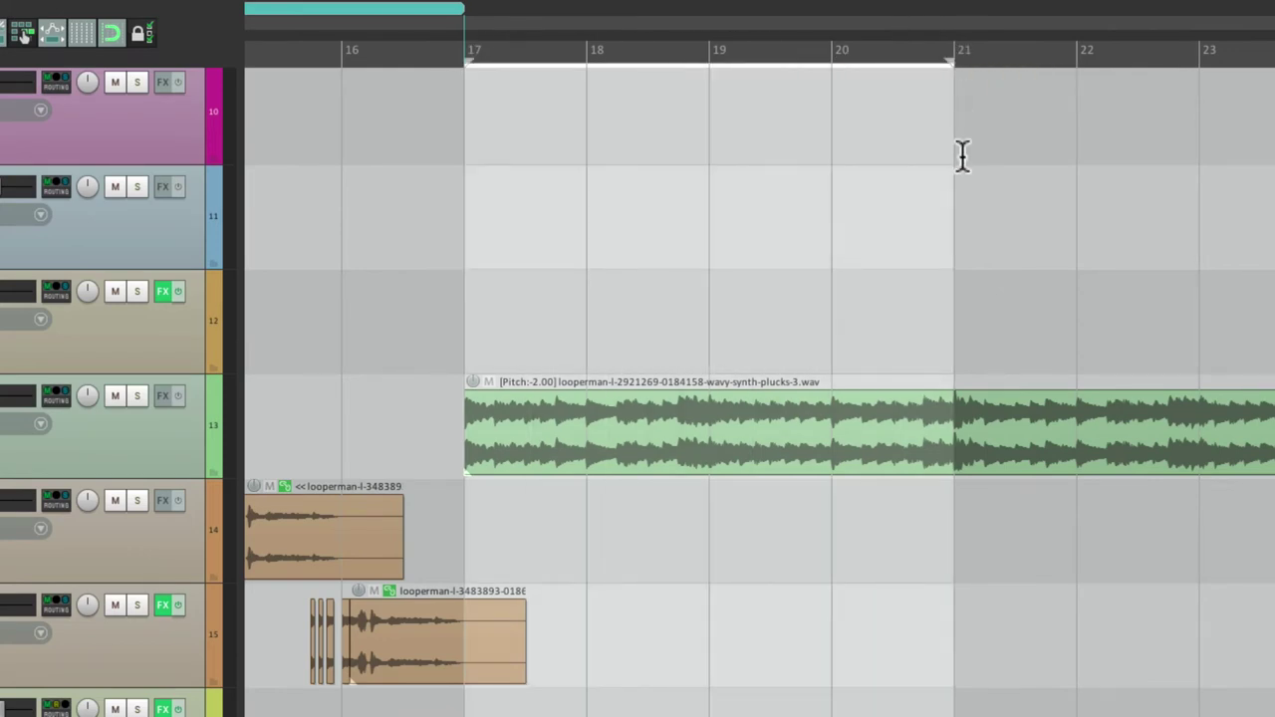
pyautogui.hotkey('shift', 'r')
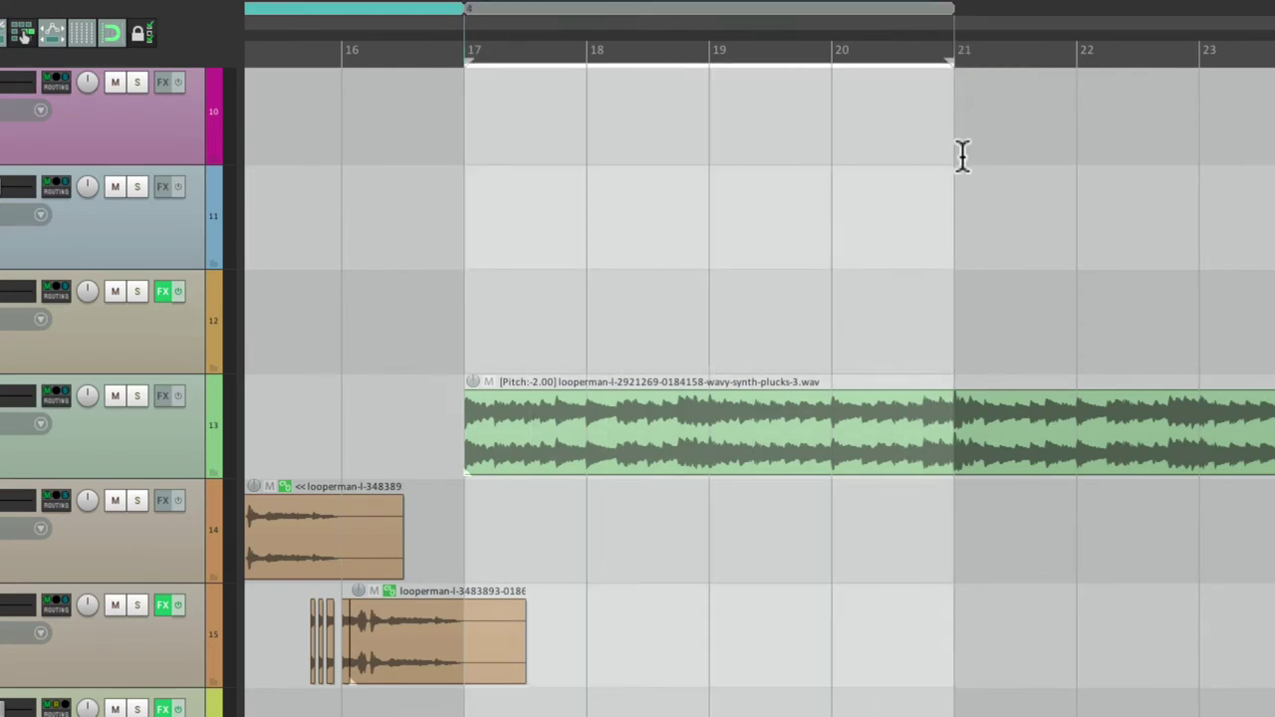
# Name the region between measures 17 and 21 "Verse" and color it green
pyautogui.rightClick(700, 17)
pyautogui.click(703, 22)
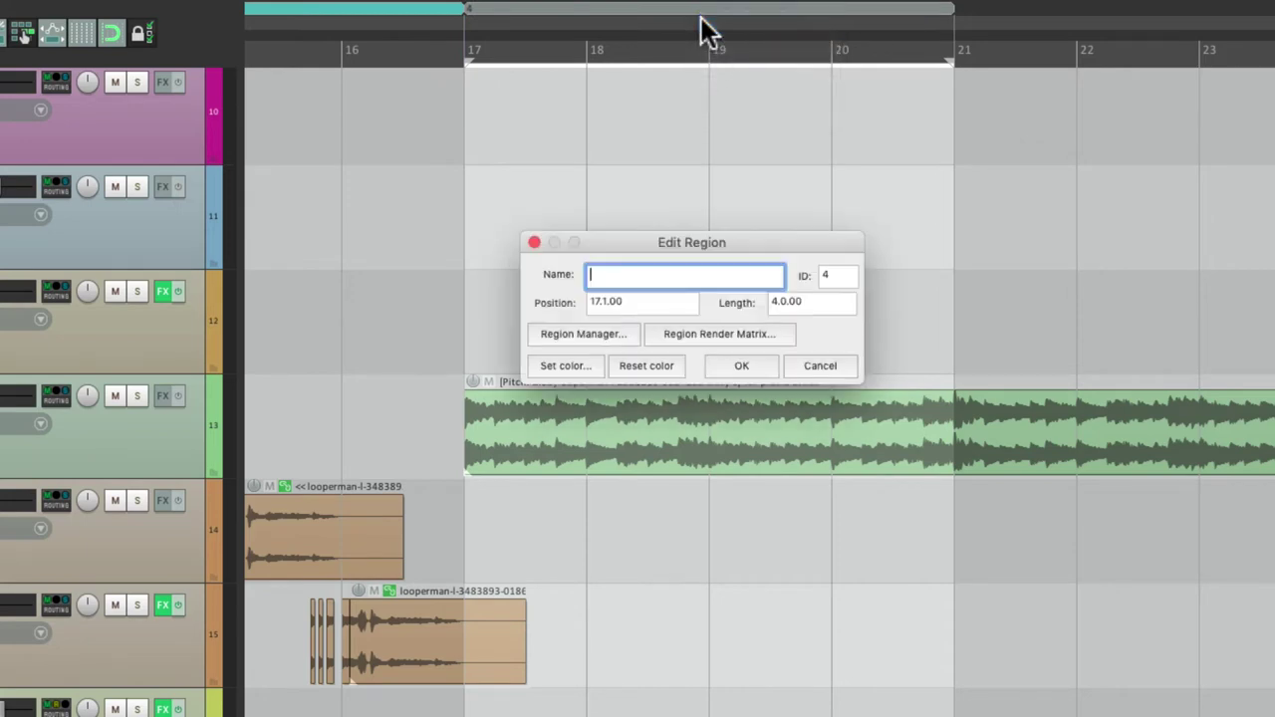
pyautogui.click(556, 367)
pyautogui.moveTo(676, 477); pyautogui.dragTo(650, 478)
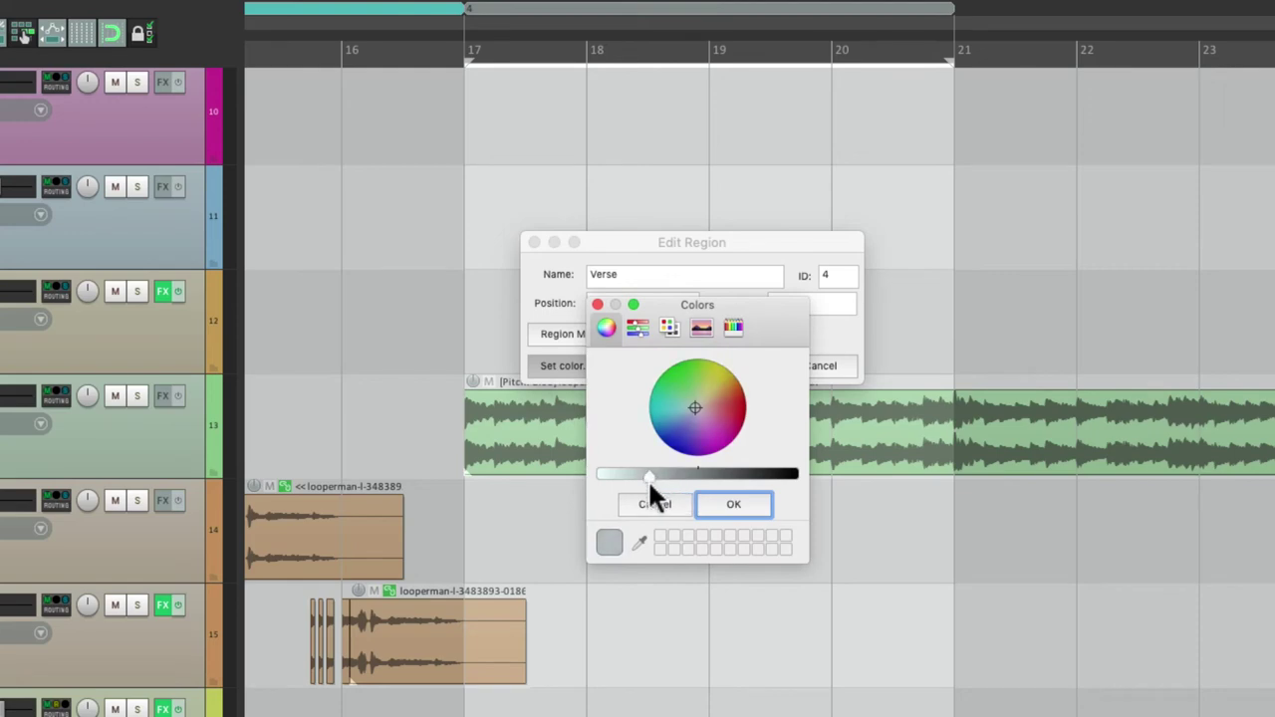
pyautogui.click(690, 393)
pyautogui.click(733, 505)
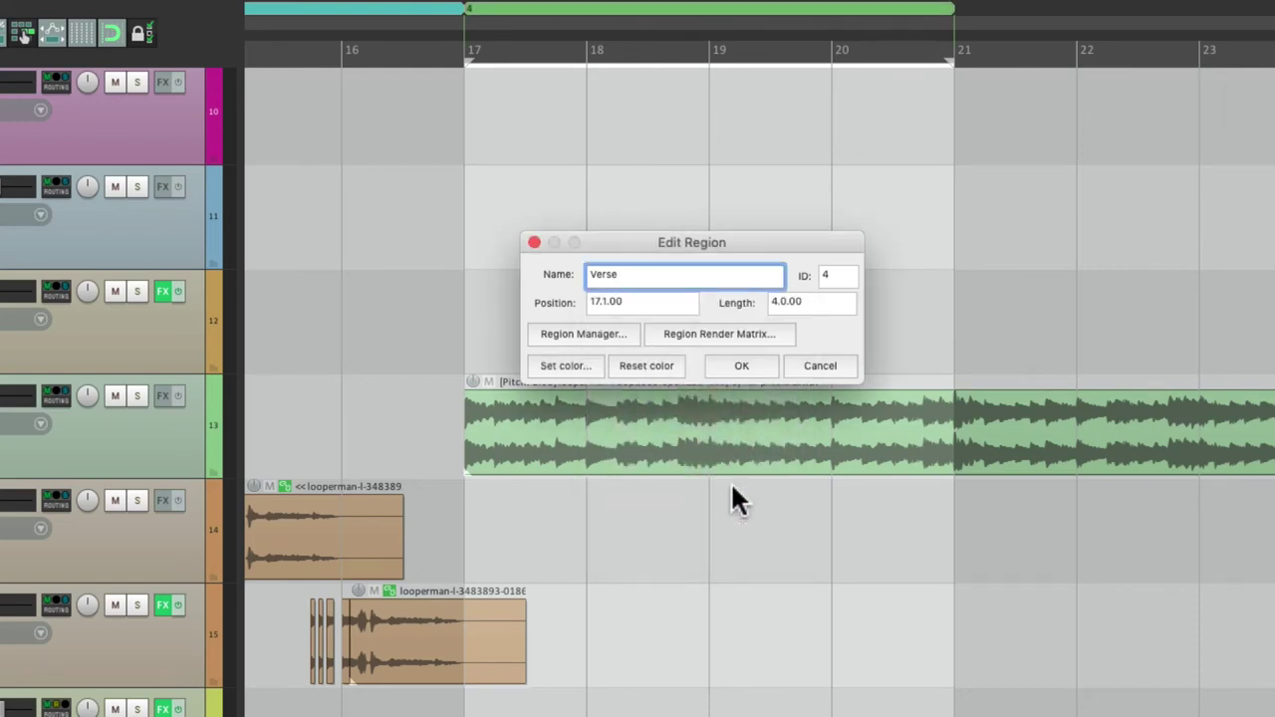
pyautogui.click(739, 364)
# Duplicate the last two-measure group of Loop 1 items twice to fill the Verse up to measure 21
pyautogui.scroll(10, 741, 356)
pyautogui.scroll(2, 742, 357)
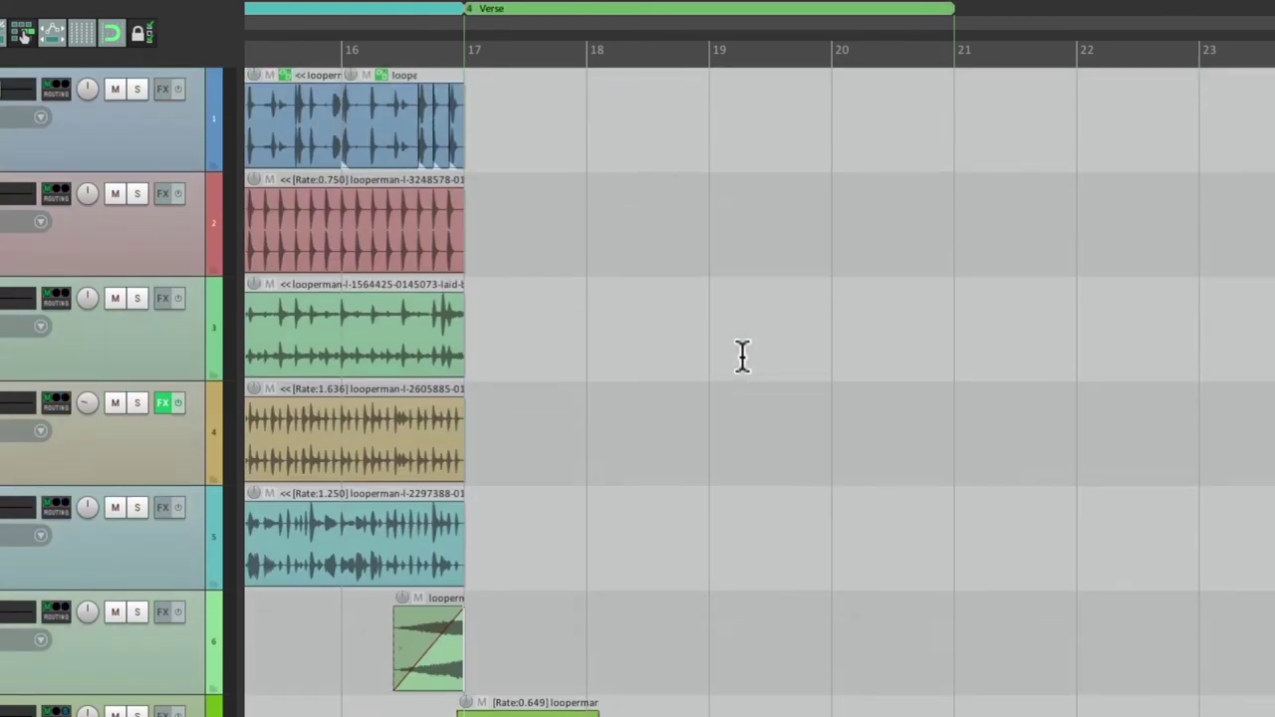
pyautogui.hscroll(-3, 742, 357)
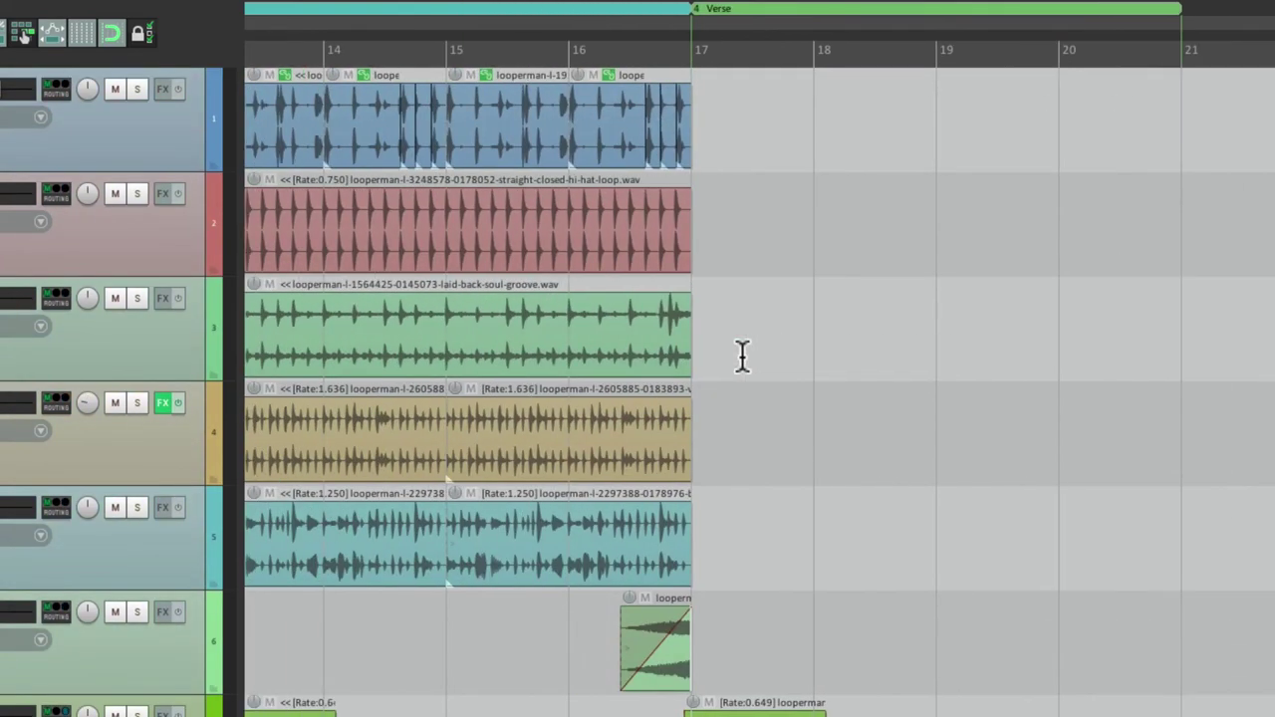
pyautogui.click(516, 108)
pyautogui.hotkey('ctrl', 'd')
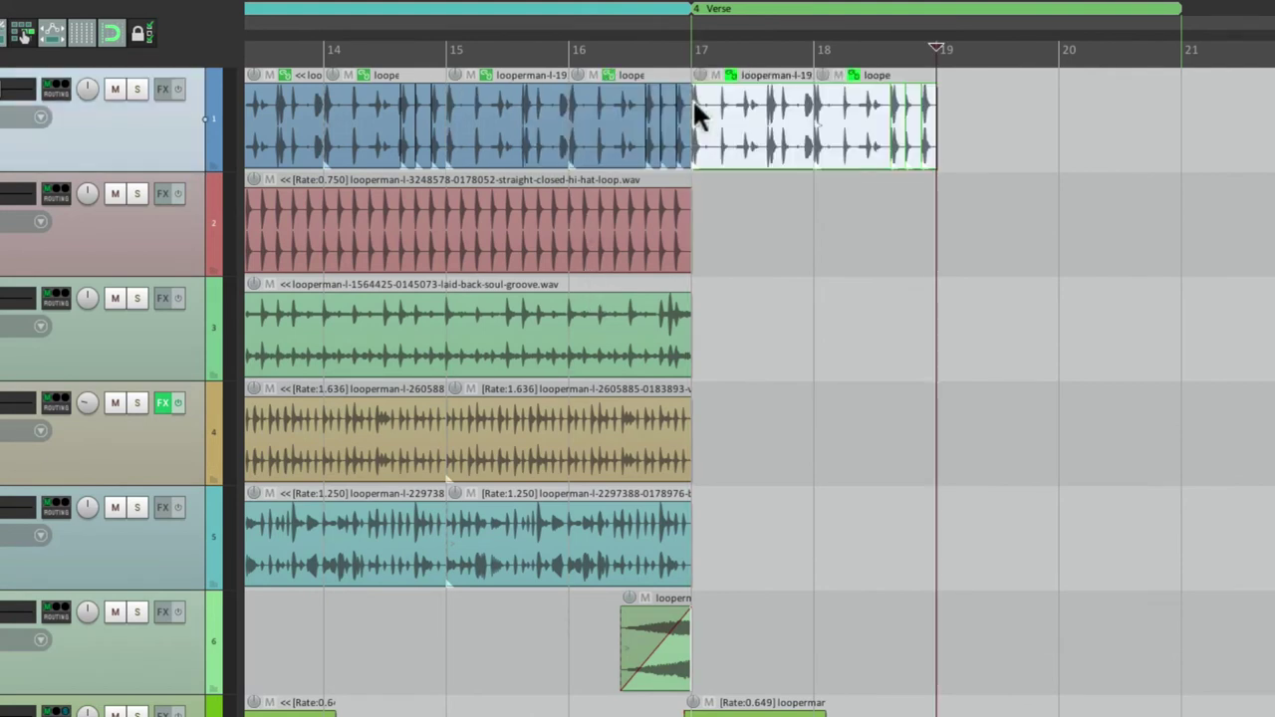
pyautogui.hotkey('ctrl', 'd')
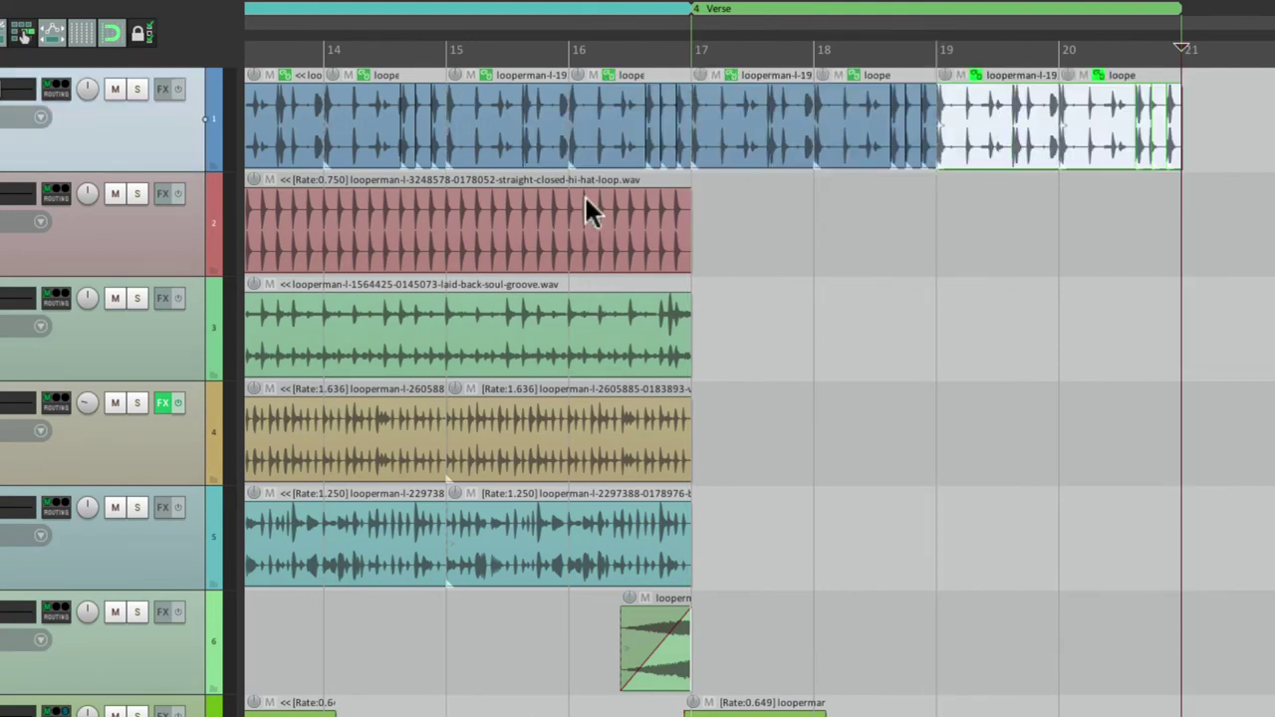
# Paste a copy of the last Chorus Hi Hat item at measure 17, the start of the Verse
pyautogui.click(524, 208)
pyautogui.click(698, 214)
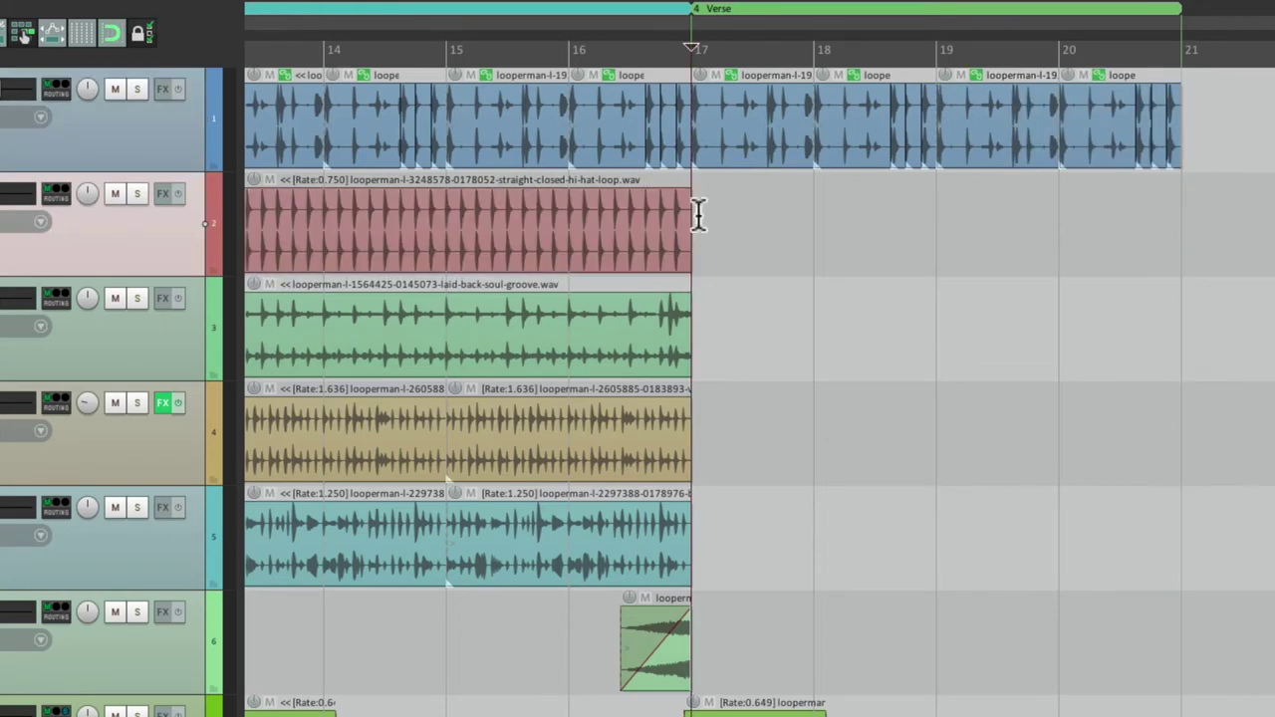
pyautogui.hotkey('ctrl', 'v')
# Trim the end of the E Piano 1 item back to measure 17, where the Chorus ends
pyautogui.scroll(-5, 916, 521)
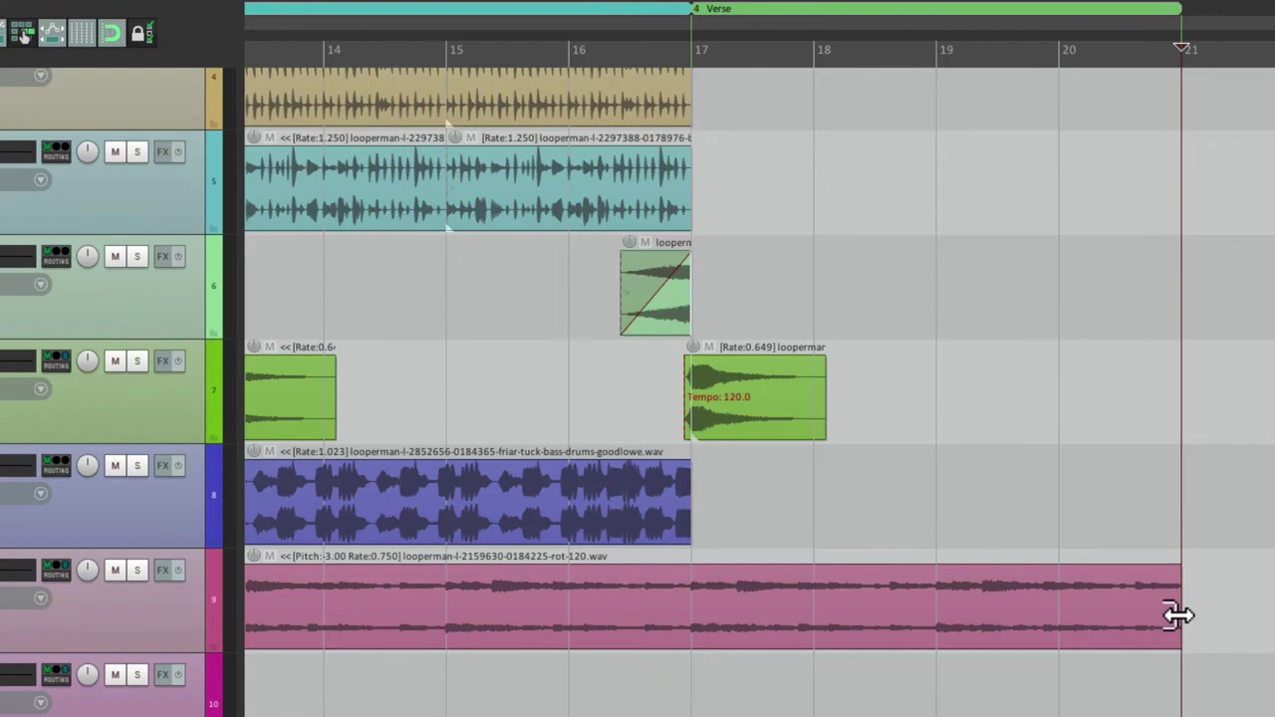
pyautogui.moveTo(1178, 614); pyautogui.dragTo(690, 651)
pyautogui.scroll(-5, 1067, 635)
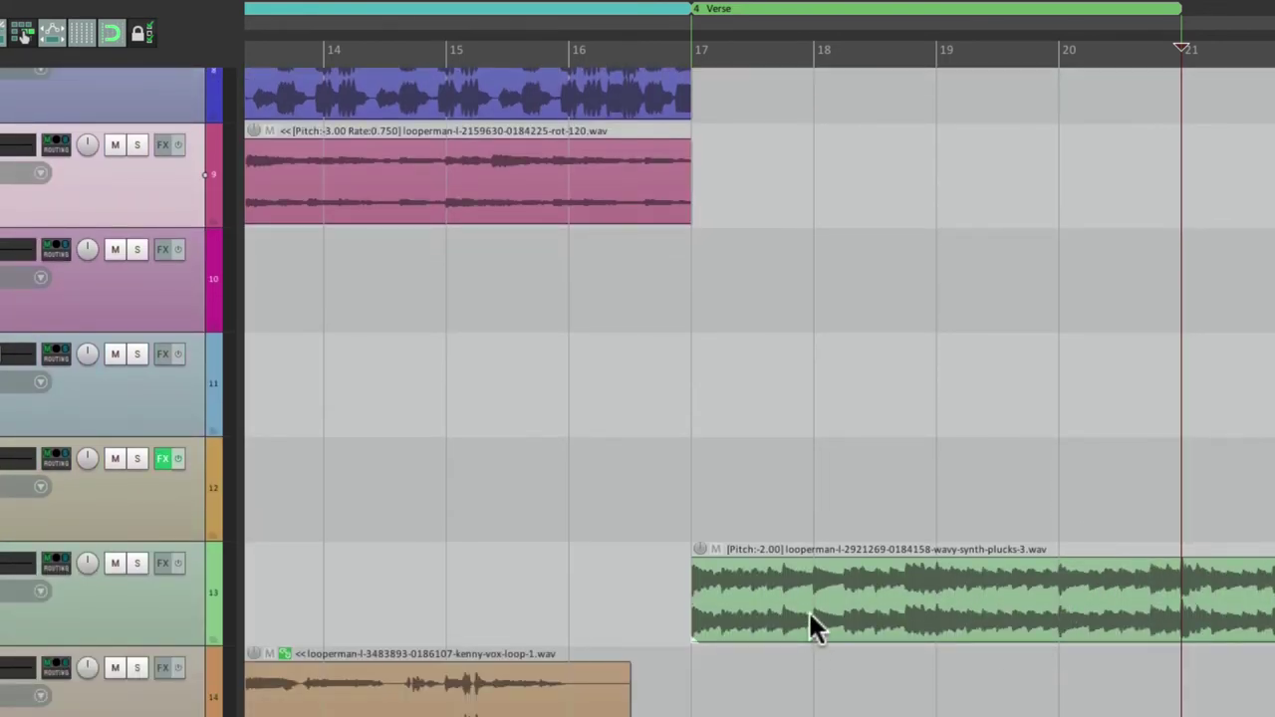
# Play the transition into the Verse and copy the Chorus's last Reverse item so it ends at measure 21
pyautogui.hscroll(3, 786, 608)
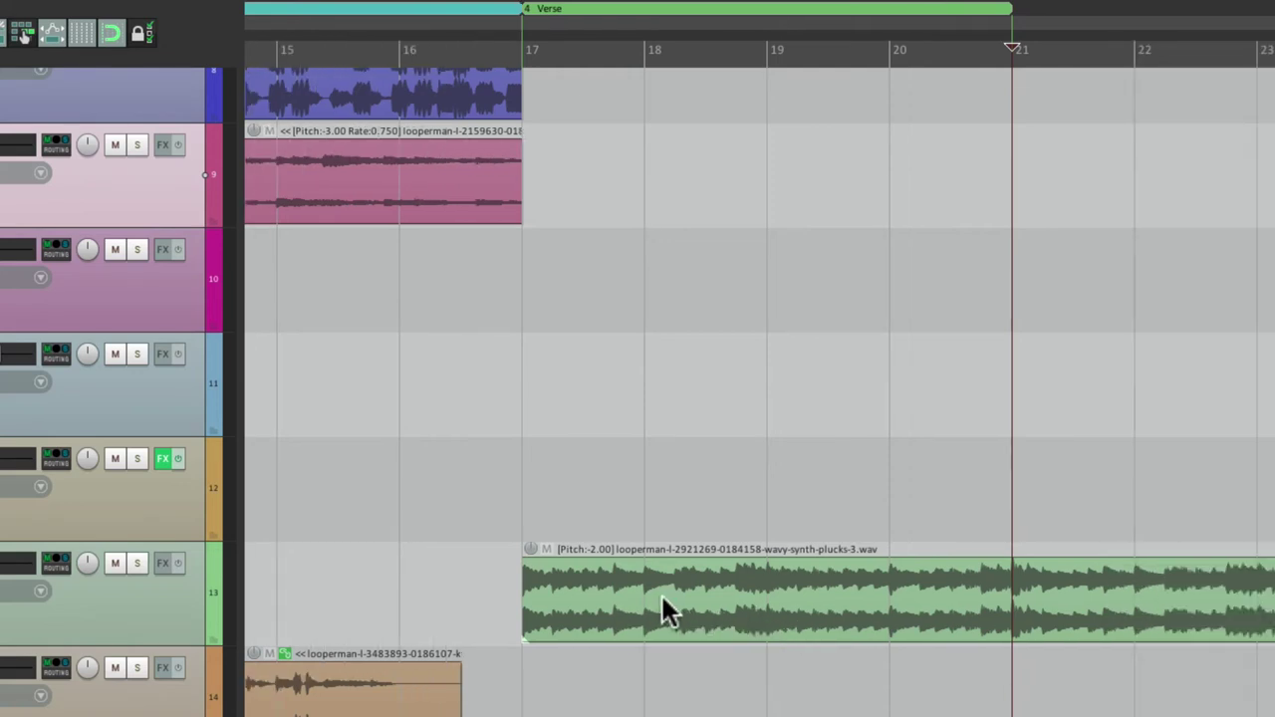
pyautogui.click(502, 596)
pyautogui.press('space')
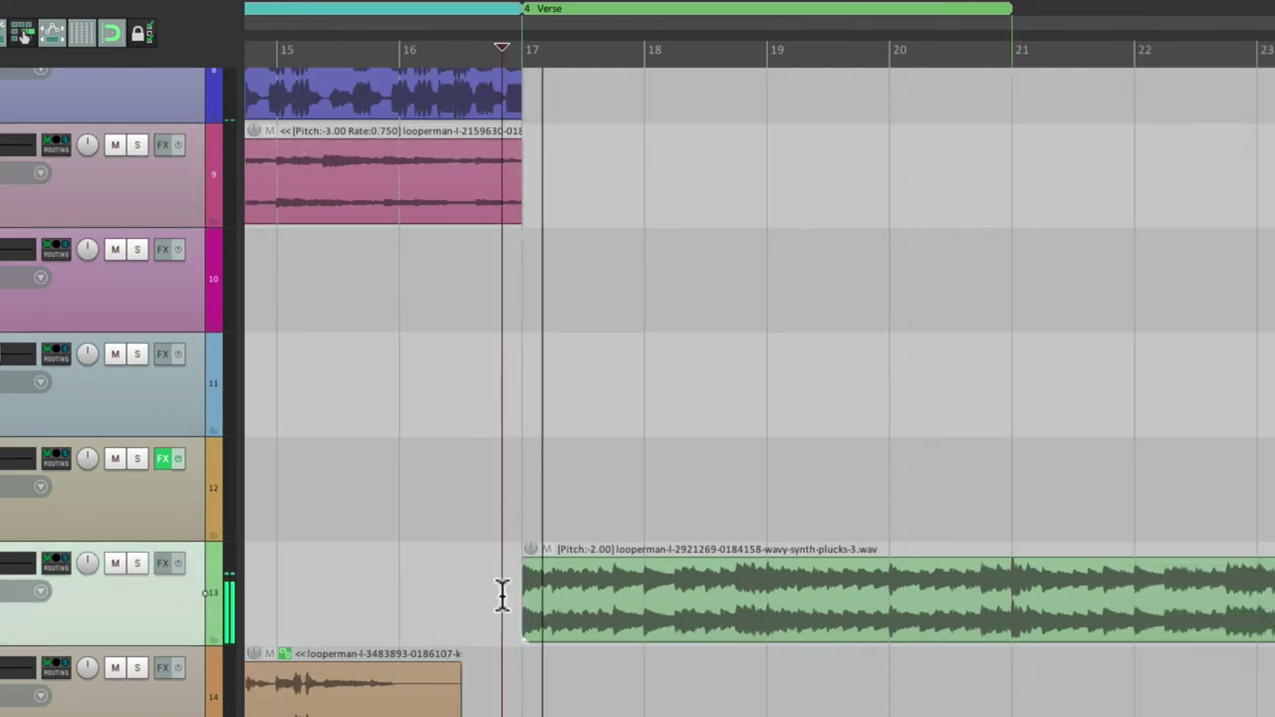
pyautogui.scroll(7, 856, 455)
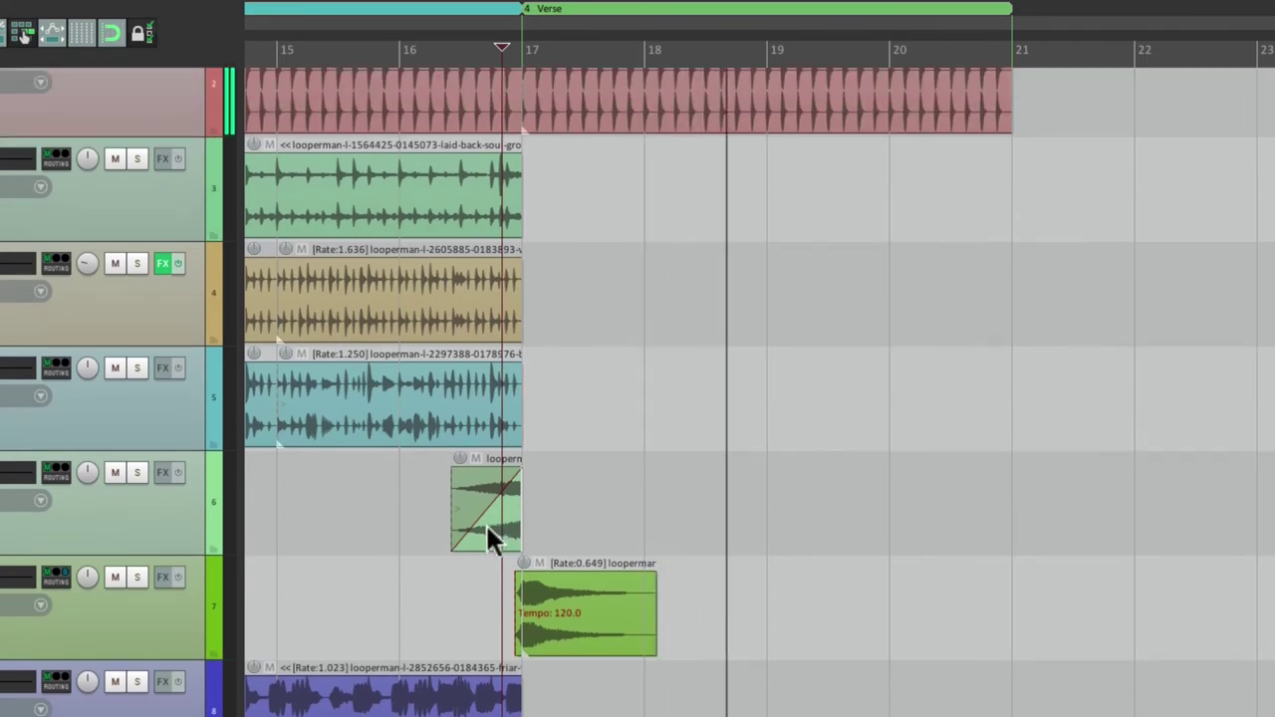
pyautogui.moveTo(513, 498); pyautogui.dragTo(1037, 489)
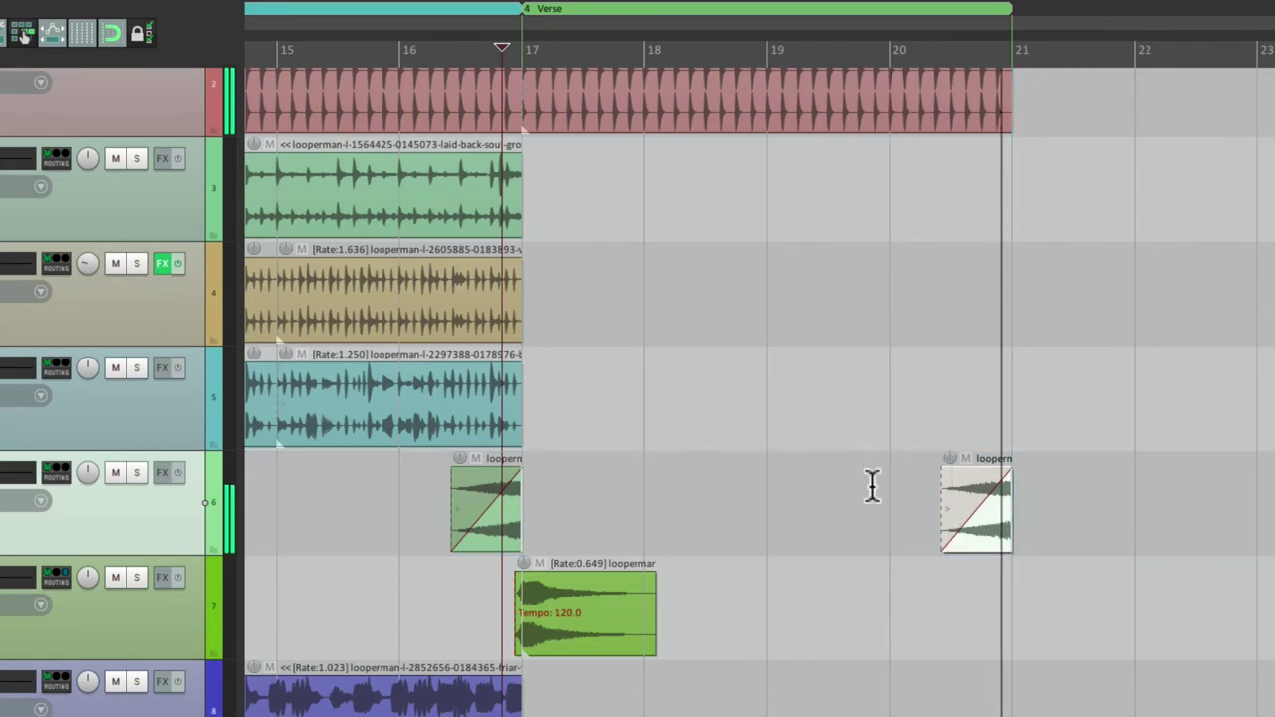
pyautogui.press('space')
# Copy the Intro region with all its items to measure 21, directly after the Verse
pyautogui.hscroll(5, 877, 486)
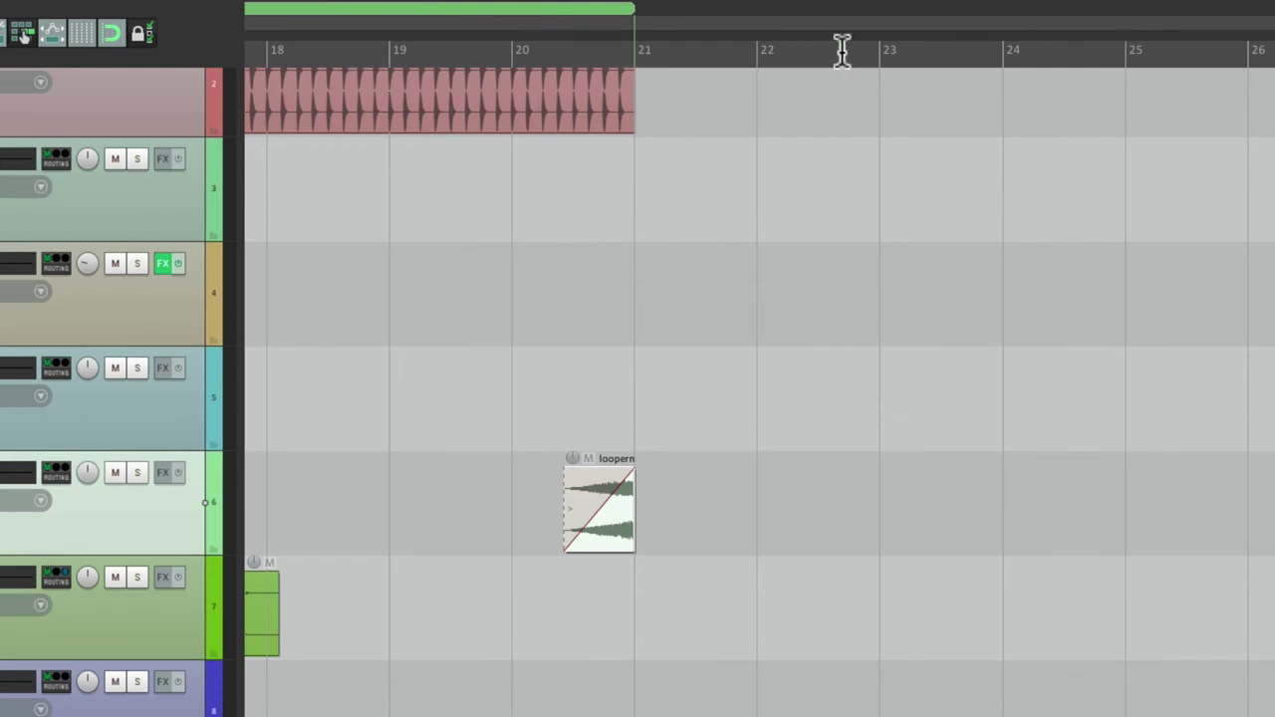
pyautogui.scroll(-5, 914, 401)
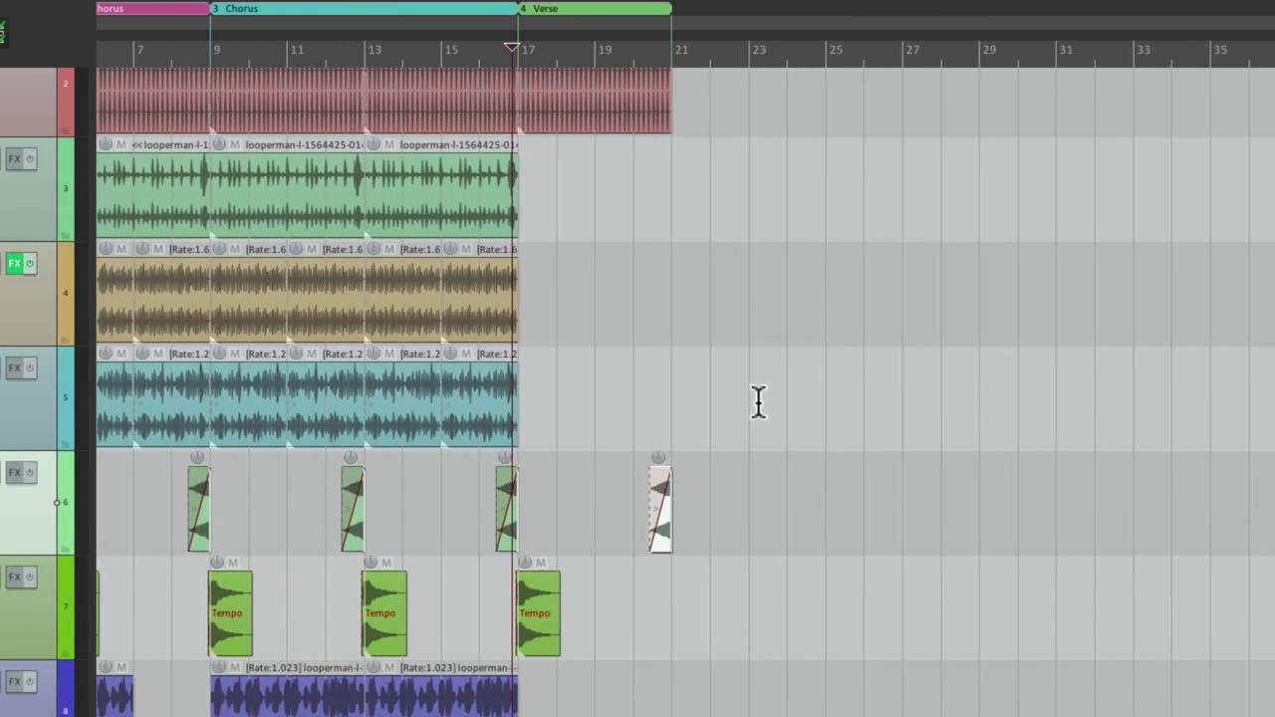
pyautogui.hscroll(-5, 769, 267)
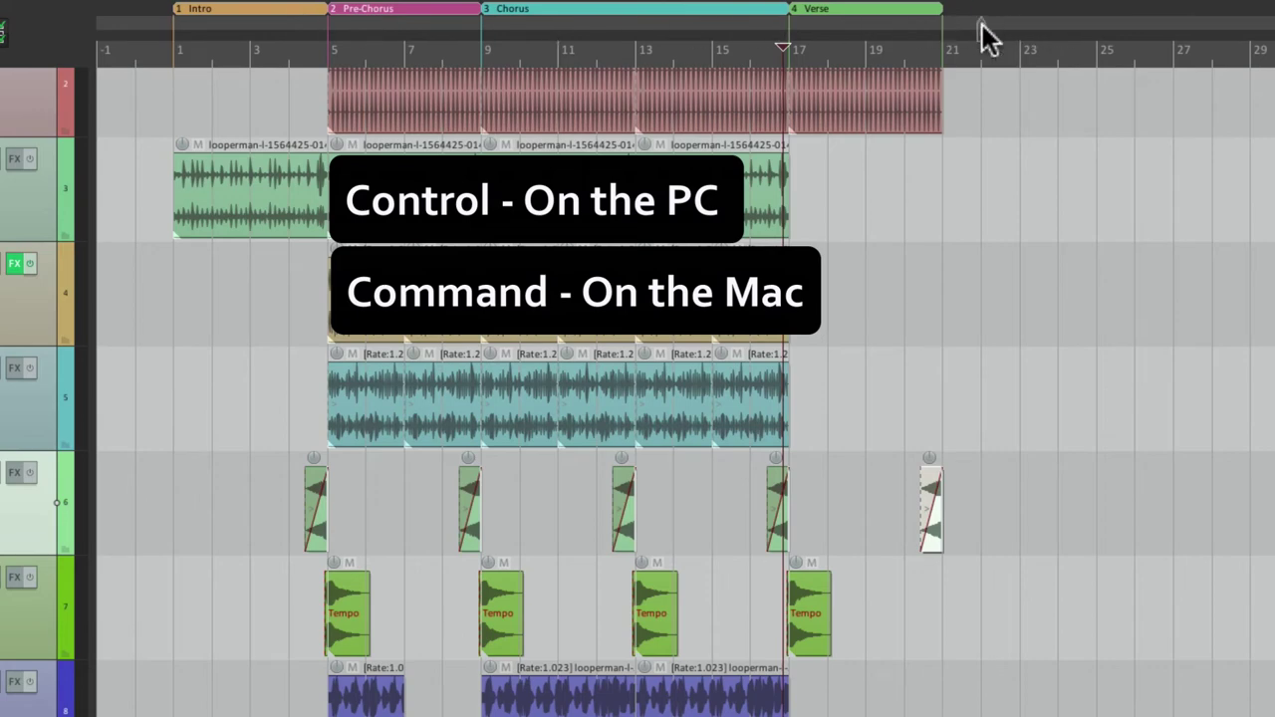
pyautogui.moveTo(951, 44); pyautogui.dragTo(956, 40)
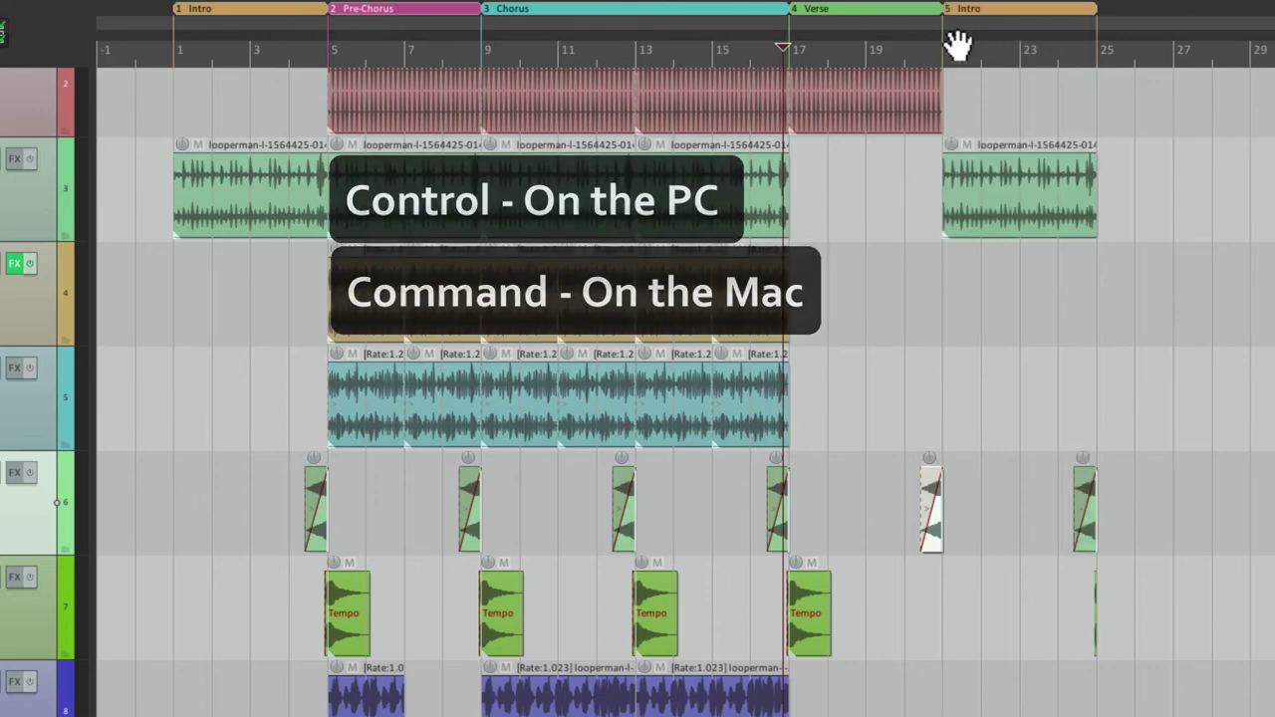
# Move the Tamb Loop item in the second Intro to measure 23 and trim its end back to measure 25
pyautogui.press('z')
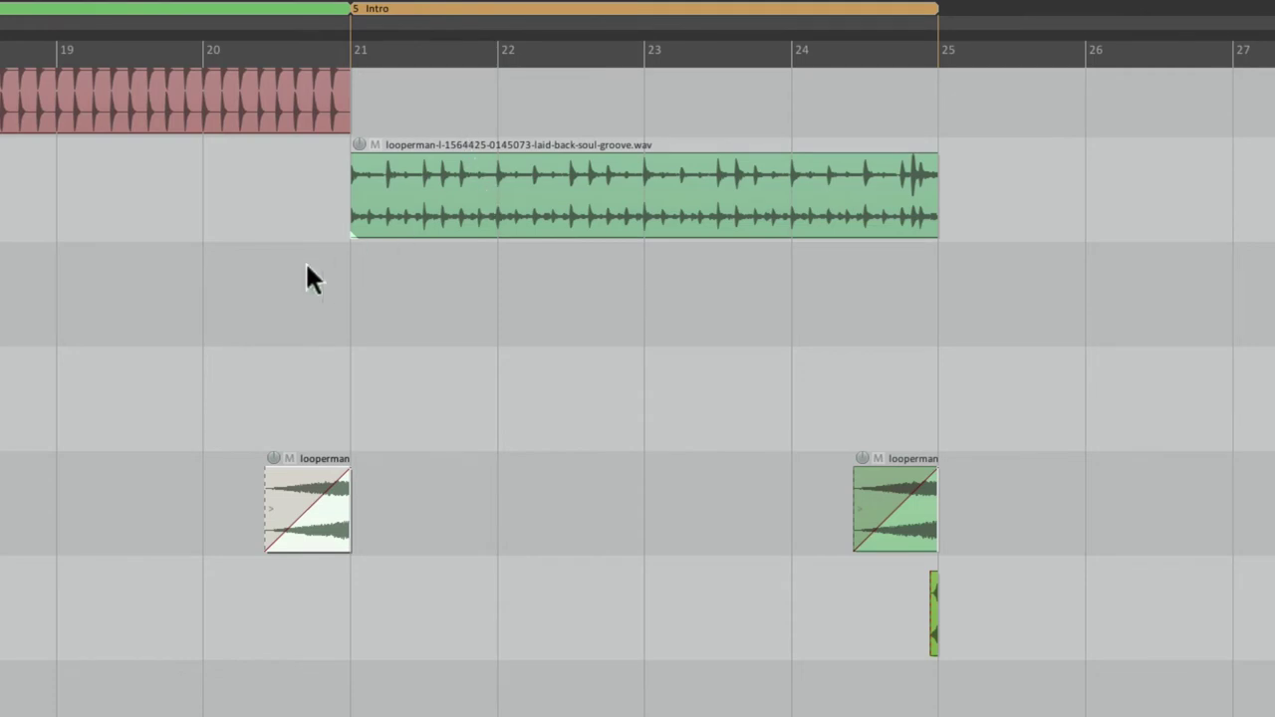
pyautogui.click(267, 287)
pyautogui.press('space')
pyautogui.scroll(3, 495, 376)
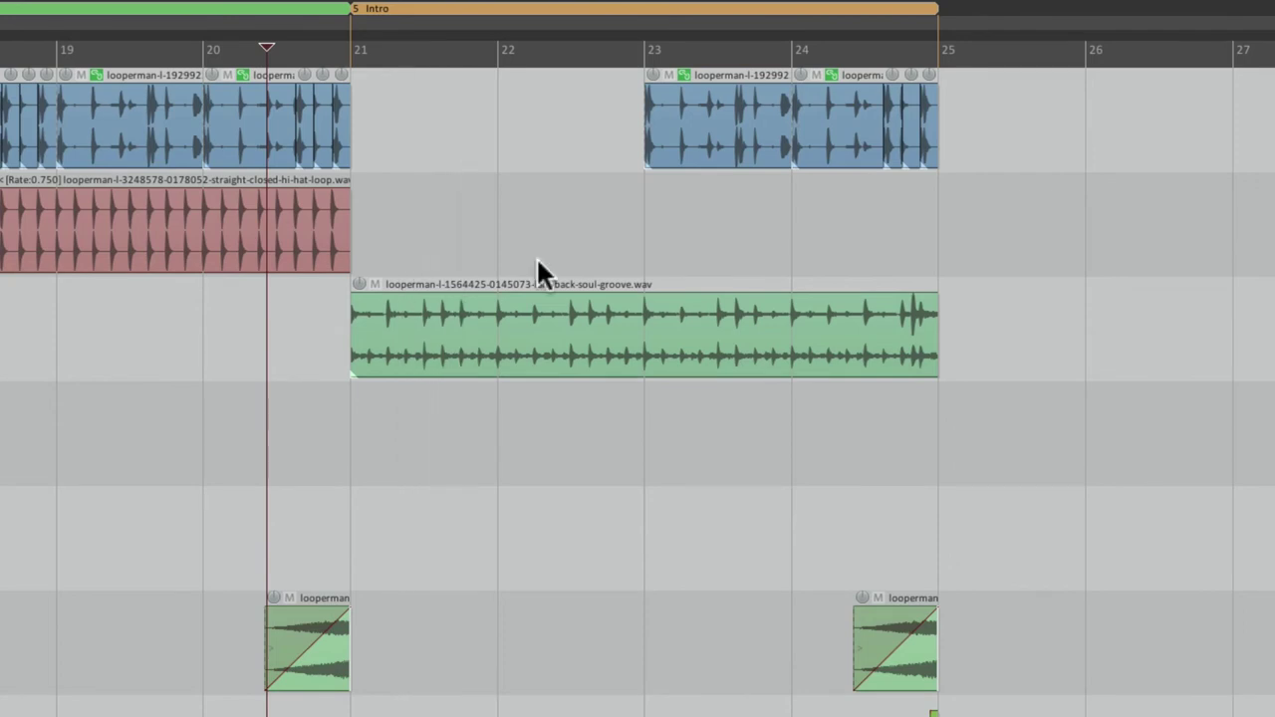
pyautogui.moveTo(489, 313); pyautogui.dragTo(775, 314)
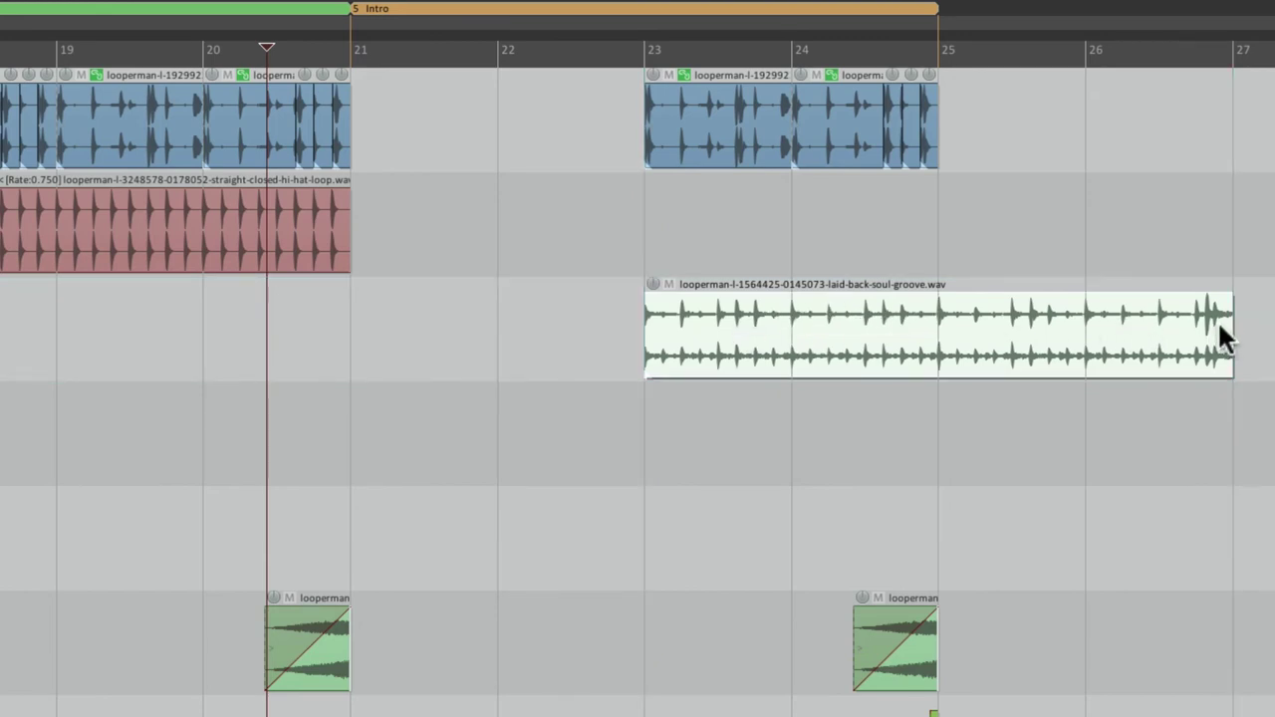
pyautogui.moveTo(1219, 324); pyautogui.dragTo(936, 334)
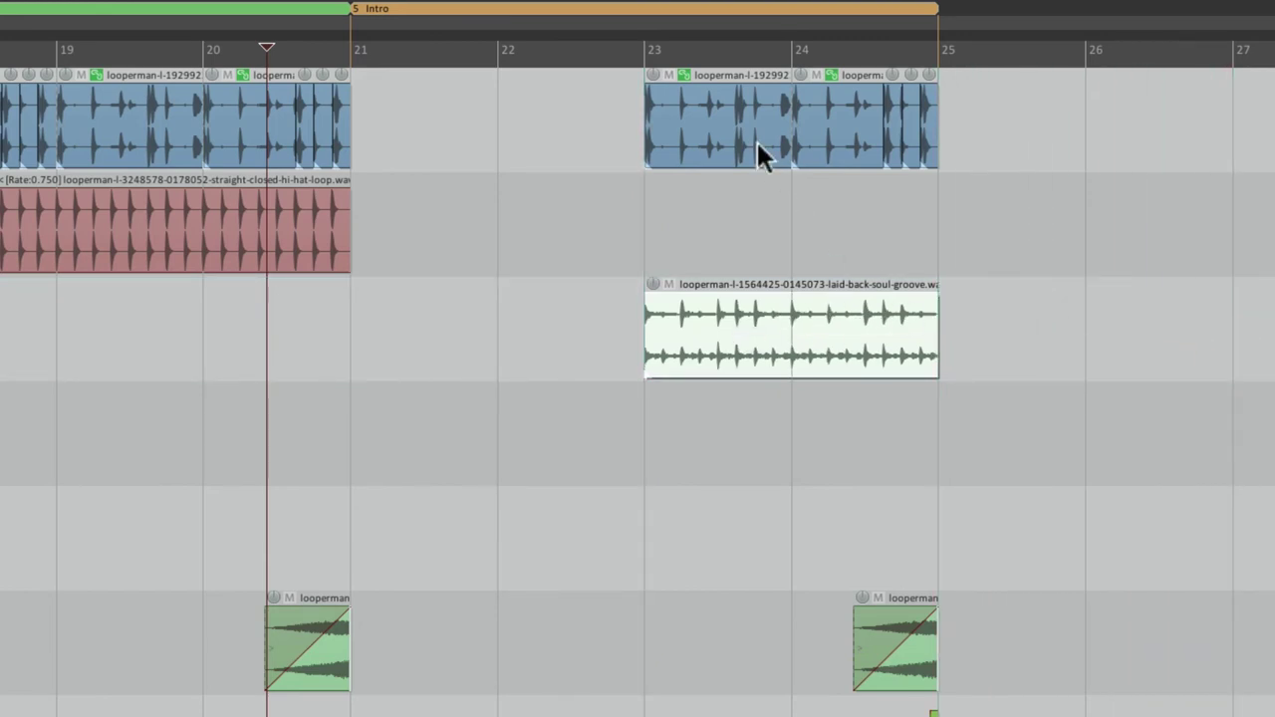
# Ungroup the Loop 1 items in the second Intro and delete the one in measure 23
pyautogui.click(728, 113)
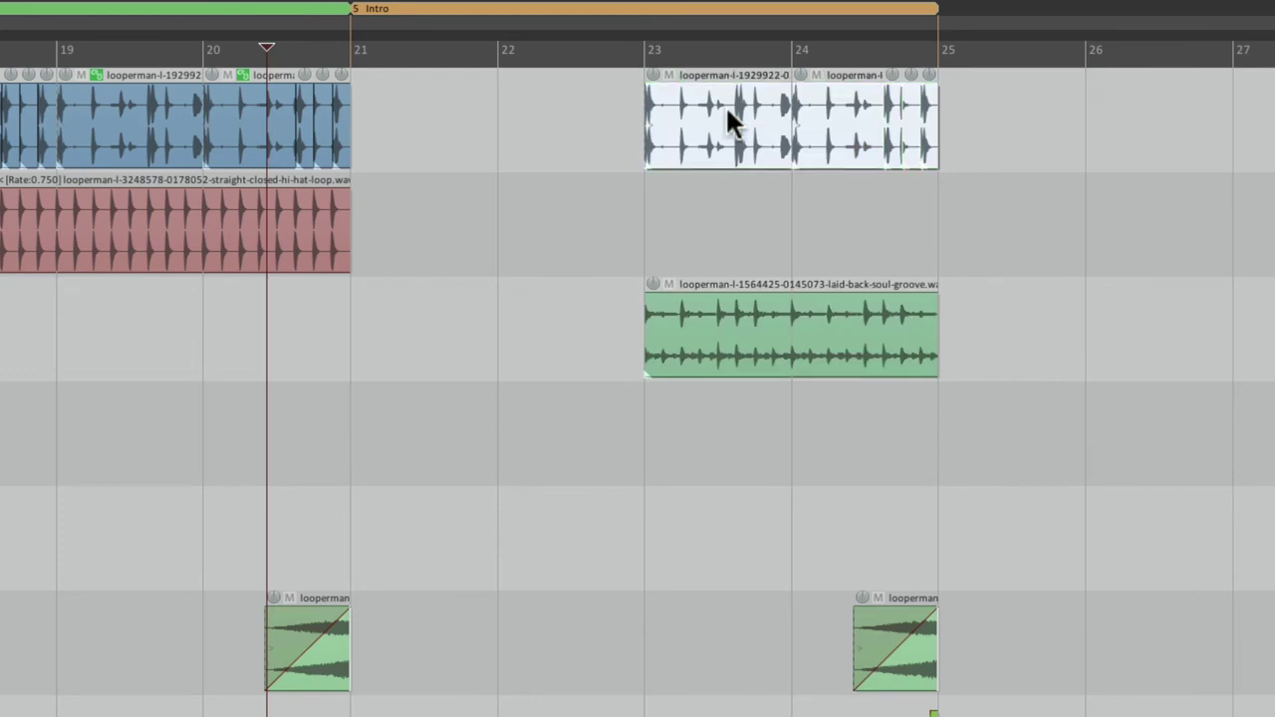
pyautogui.click(620, 124)
pyautogui.click(704, 127)
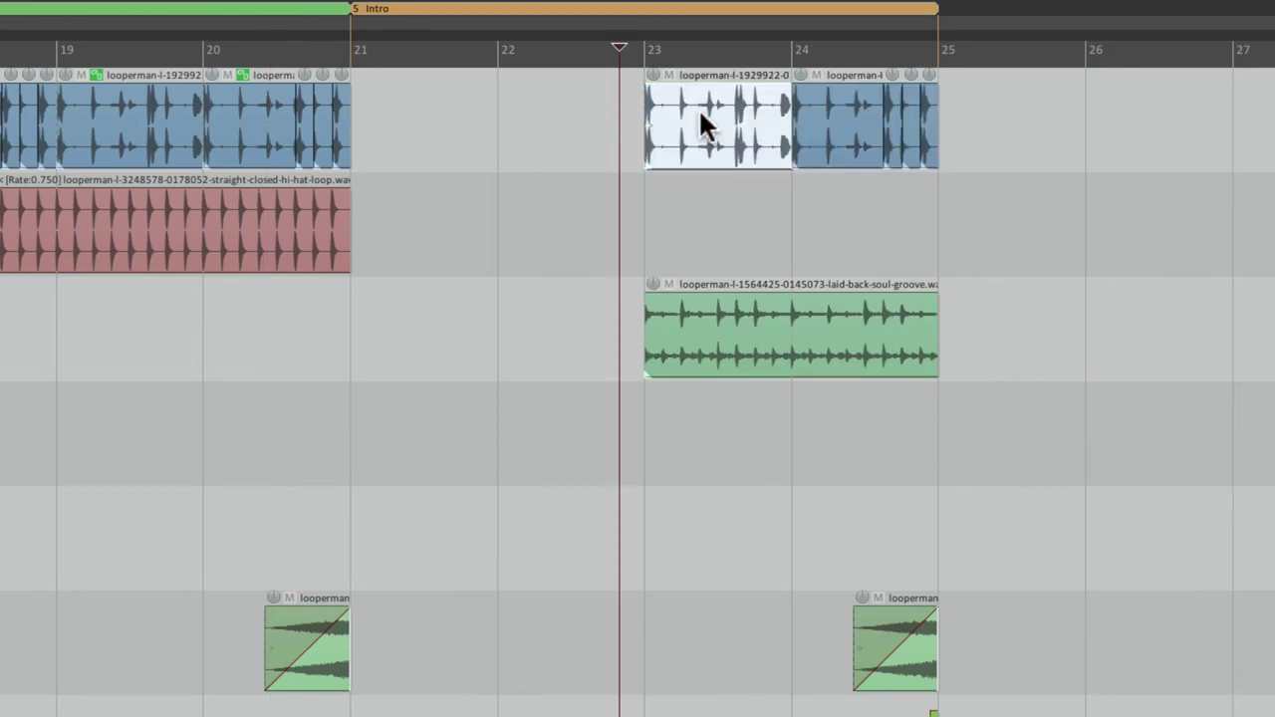
pyautogui.press('Delete')
# Play back the Verse and second Intro, examining the items on all tracks from measure 17 to 25
pyautogui.press('space')
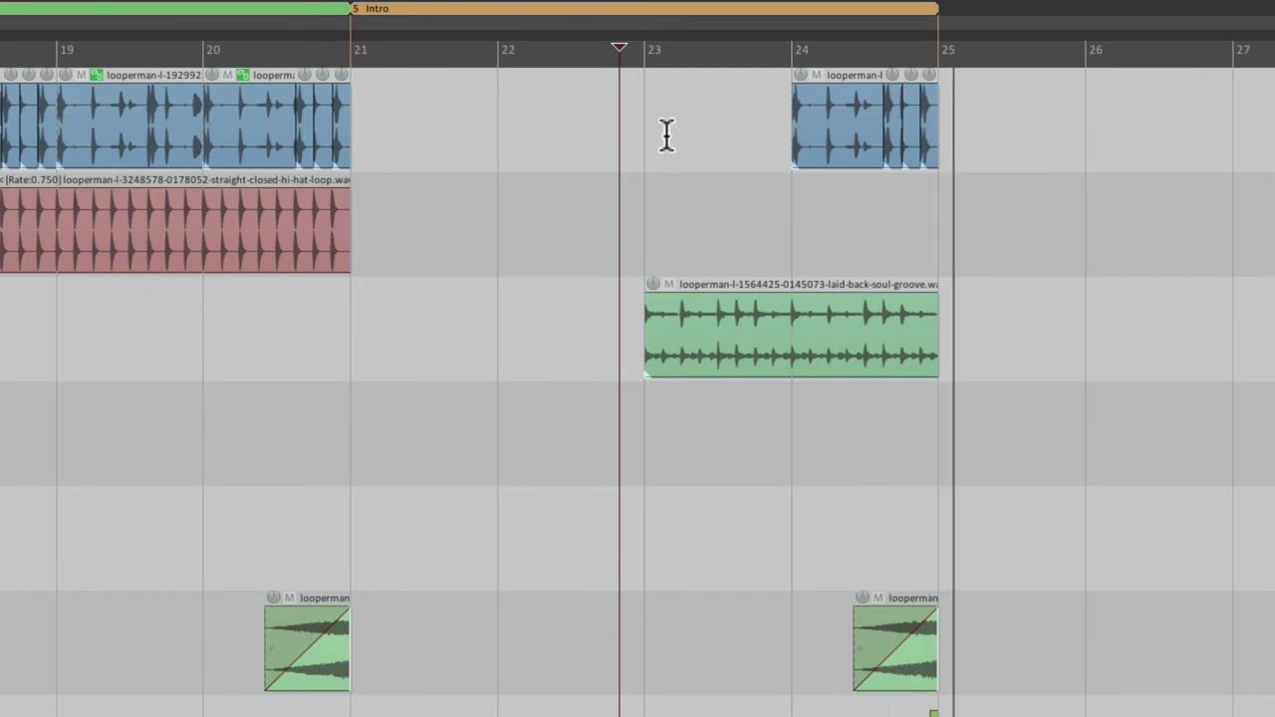
pyautogui.press('space')
pyautogui.hscroll(-10, 636, 444)
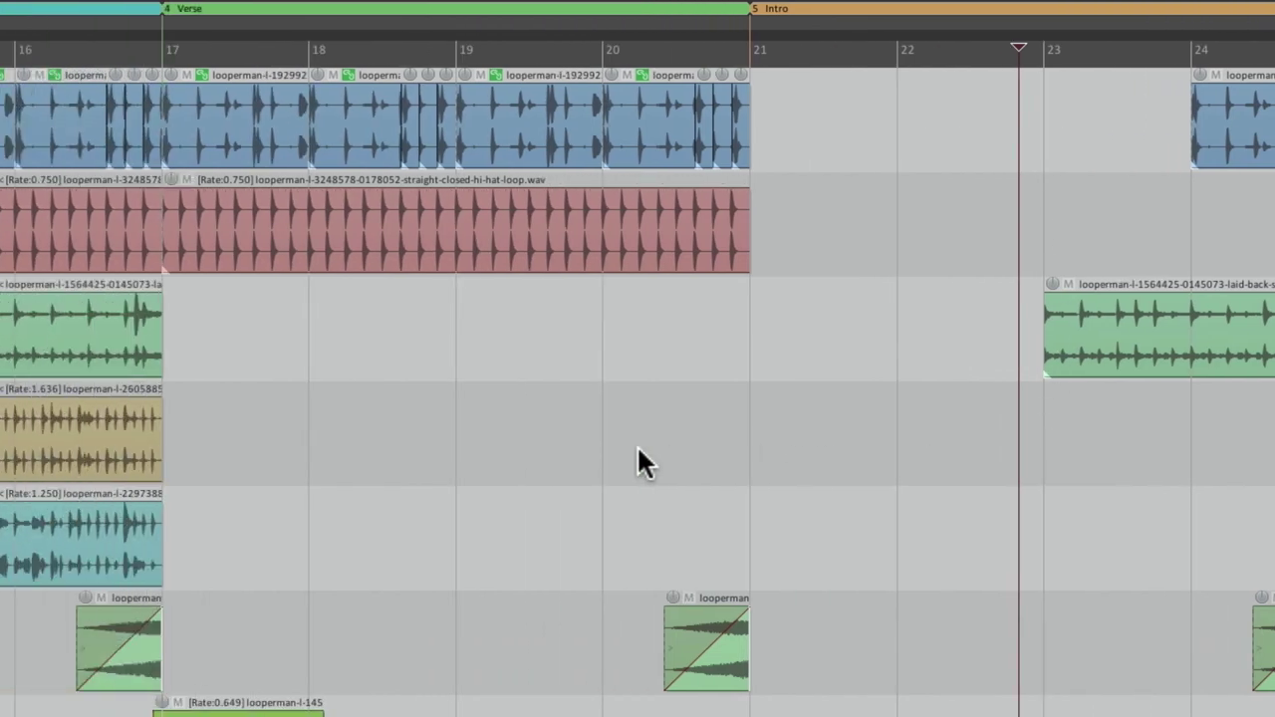
pyautogui.scroll(-2, 430, 413)
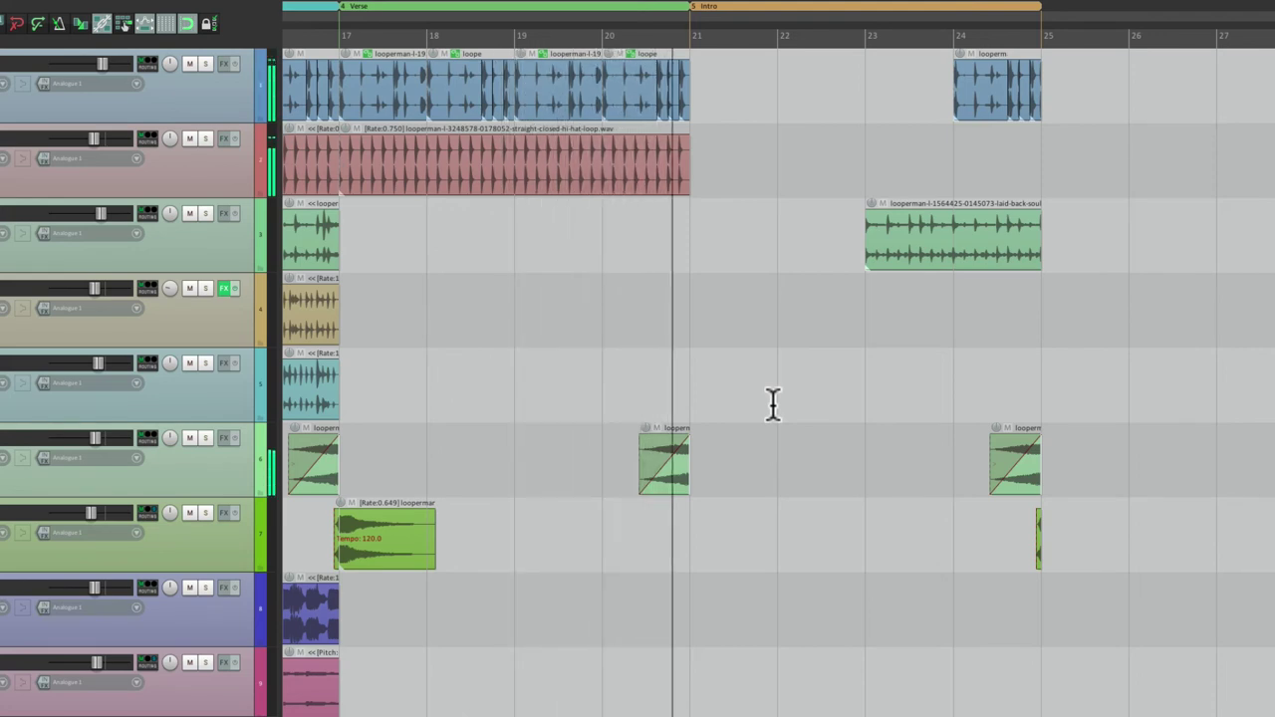
pyautogui.scroll(-3, 772, 403)
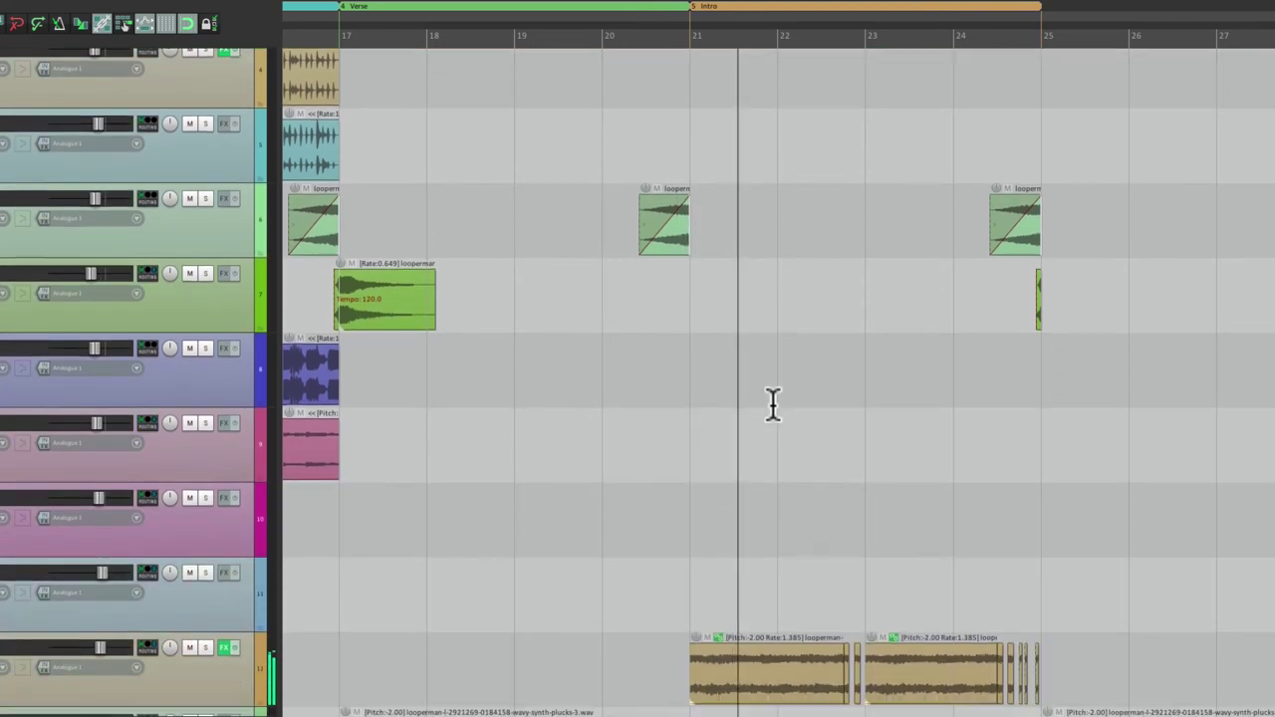
pyautogui.scroll(-4, 773, 404)
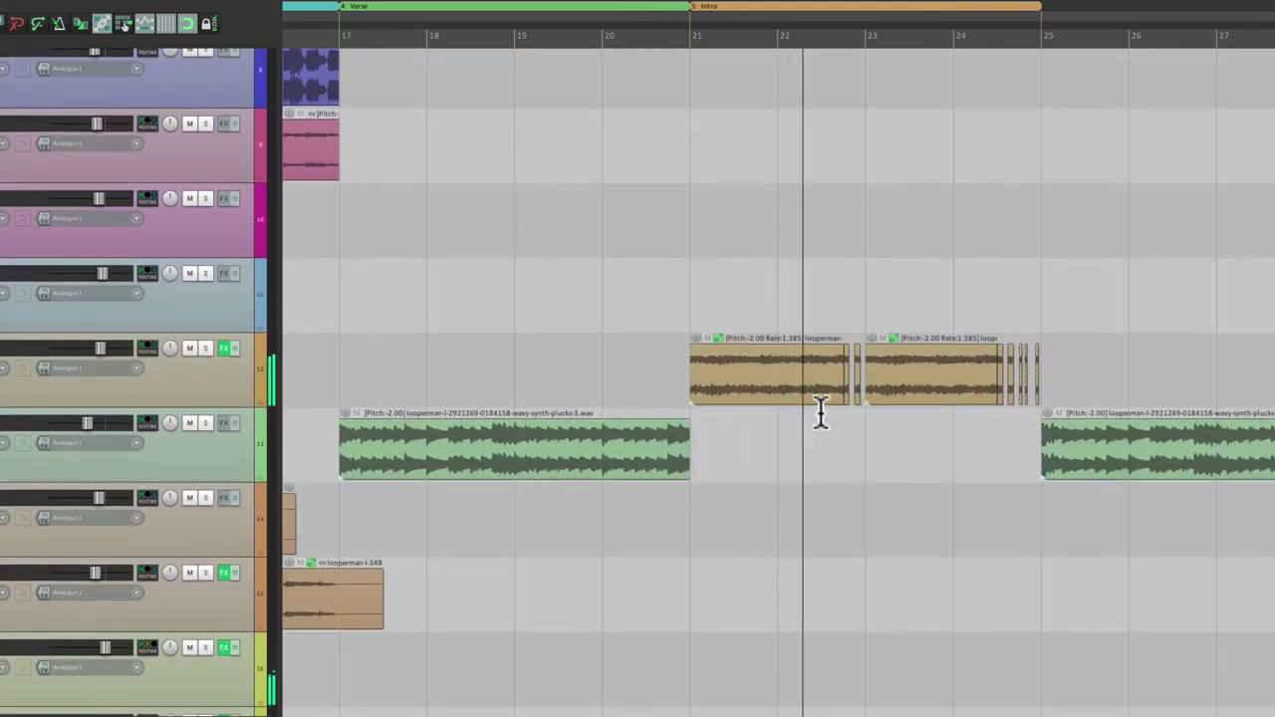
pyautogui.scroll(7, 820, 413)
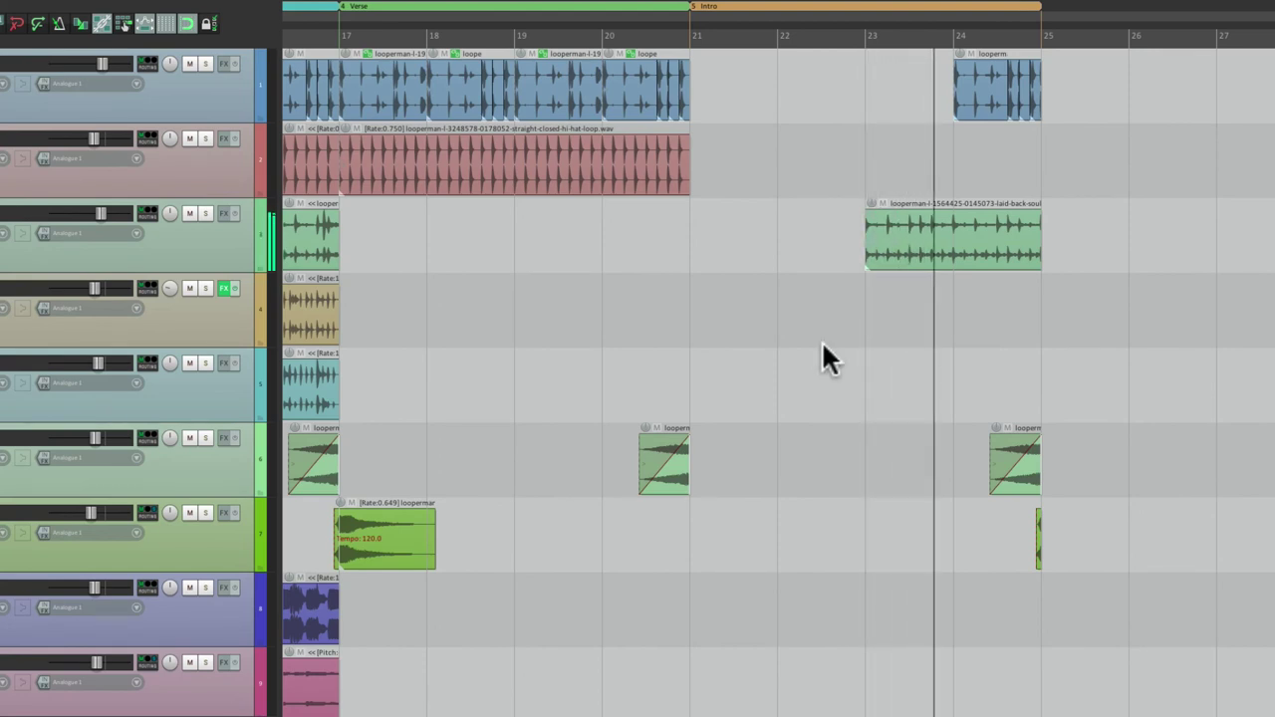
# Copy the Pre-Chorus region with its items to measure 25 and the Chorus region to measure 29
pyautogui.hscroll(5, 821, 341)
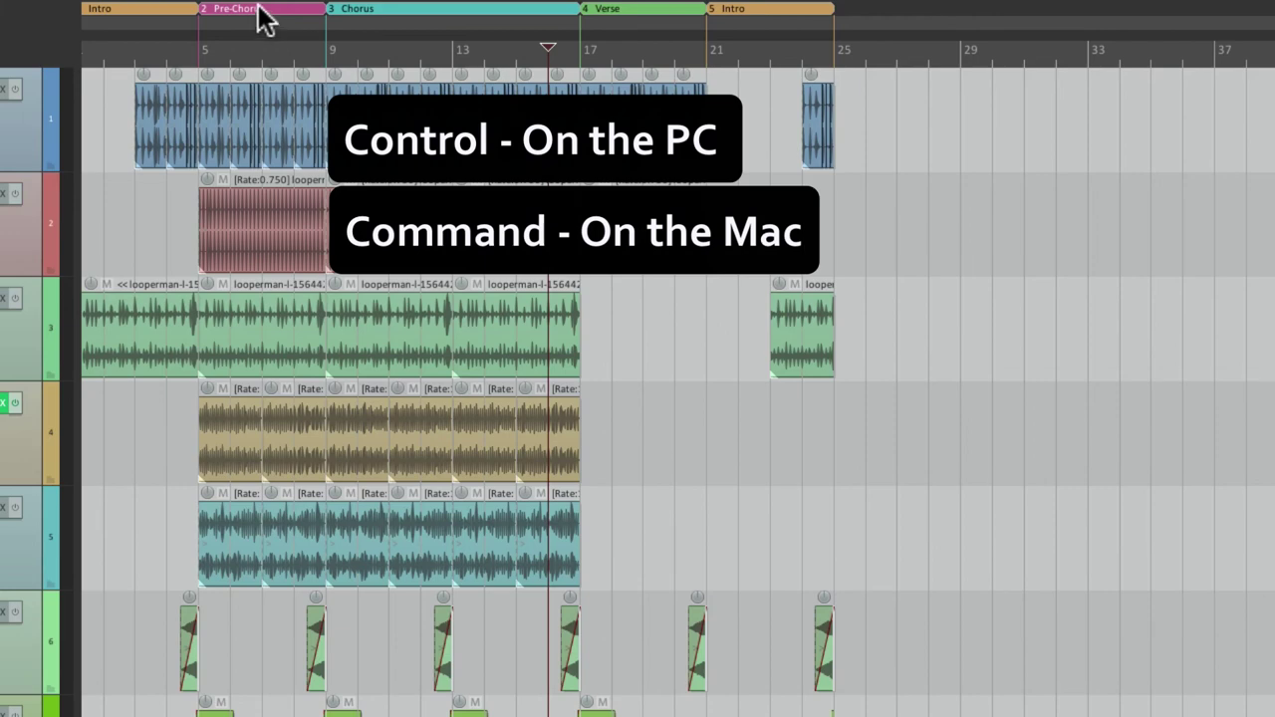
pyautogui.moveTo(844, 30); pyautogui.dragTo(847, 32)
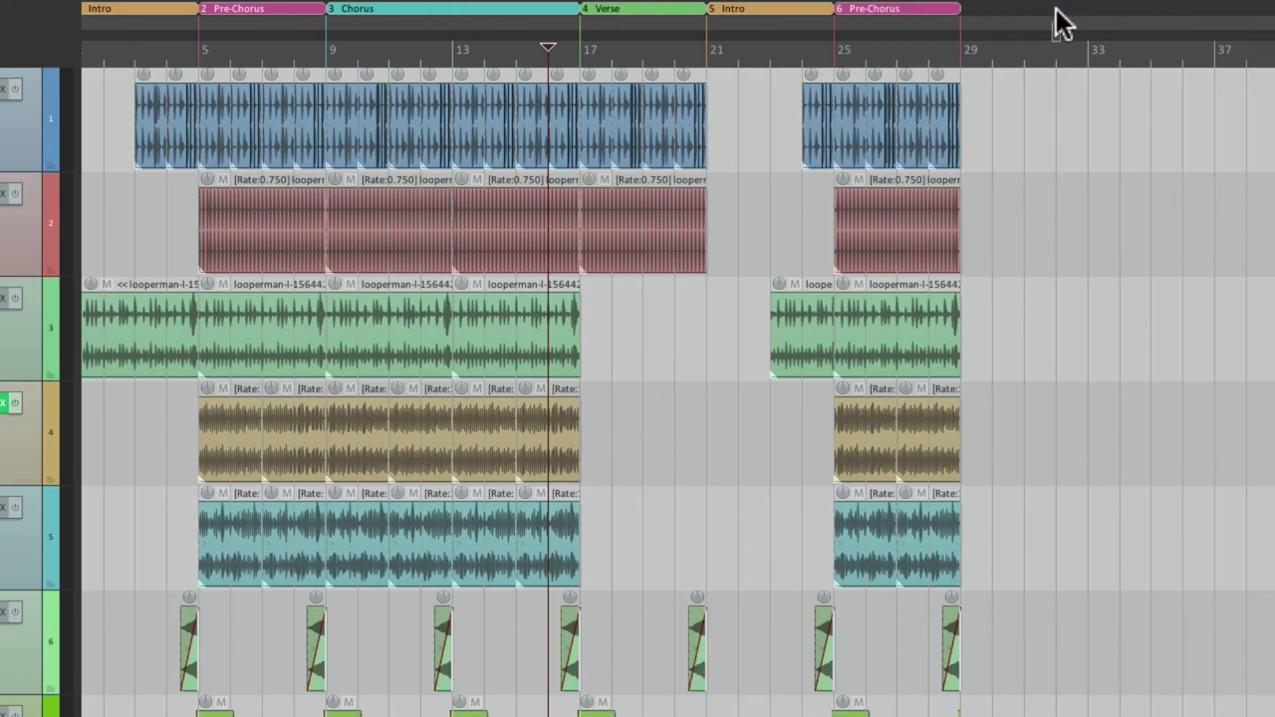
pyautogui.moveTo(976, 28); pyautogui.dragTo(978, 30)
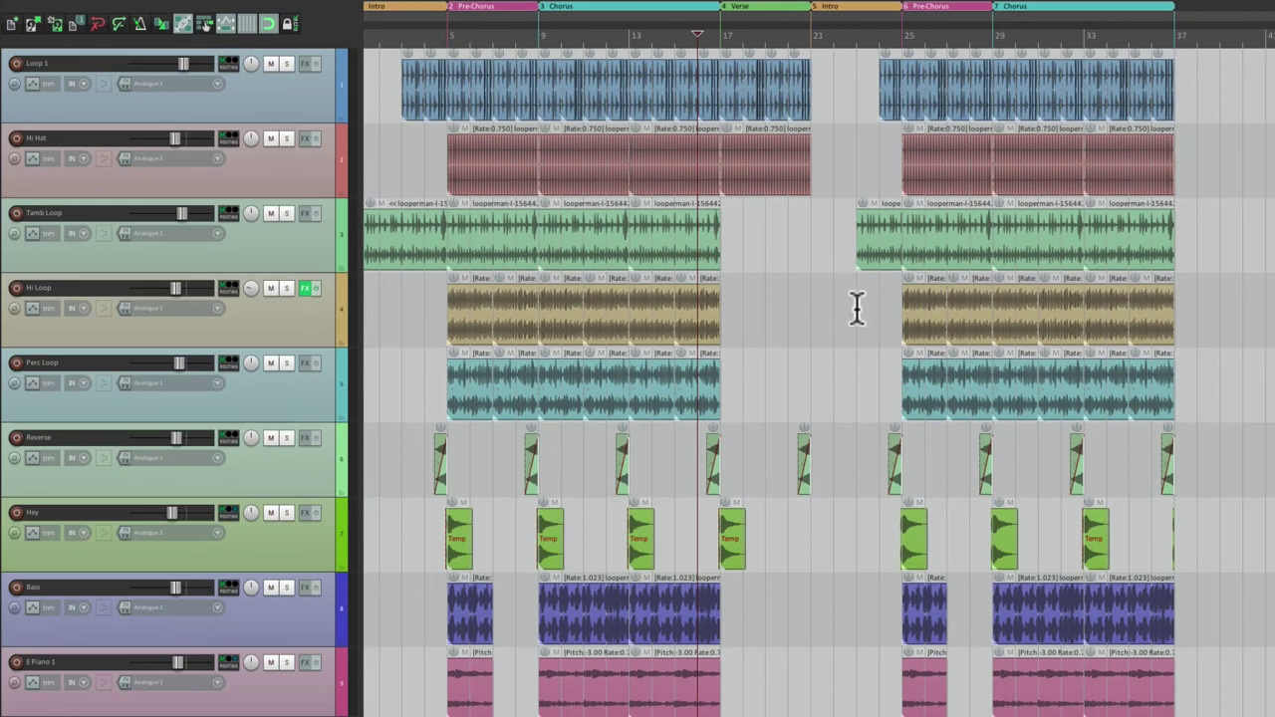
# Play the song from measure 23 and examine all tracks through the copied Pre-Chorus and Chorus up to measure 37
pyautogui.click(857, 309)
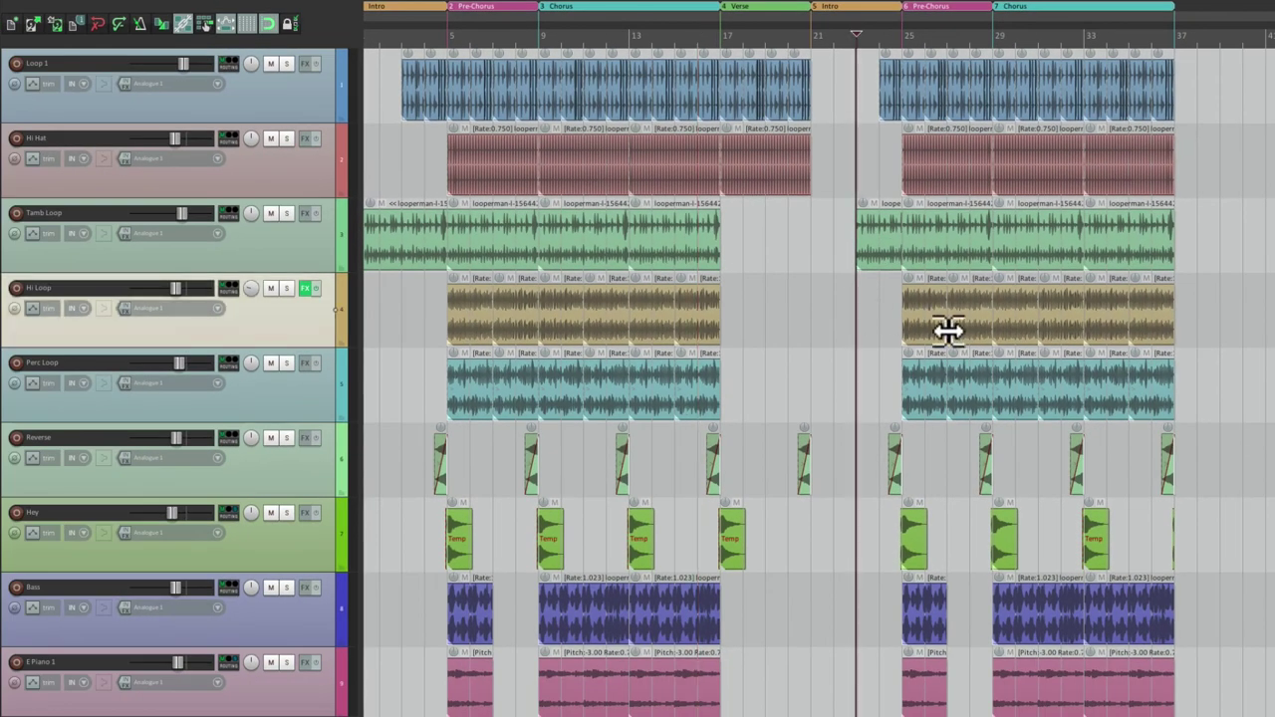
pyautogui.scroll(5, 947, 330)
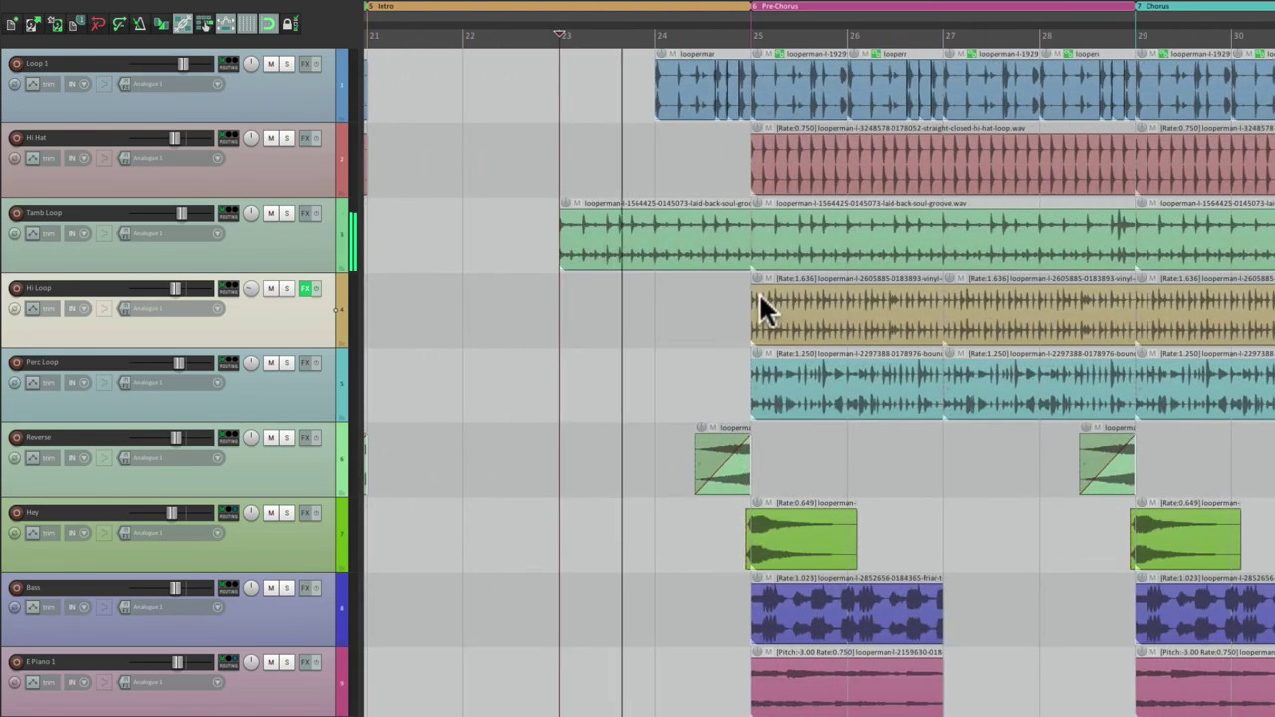
pyautogui.hscroll(4, 760, 299)
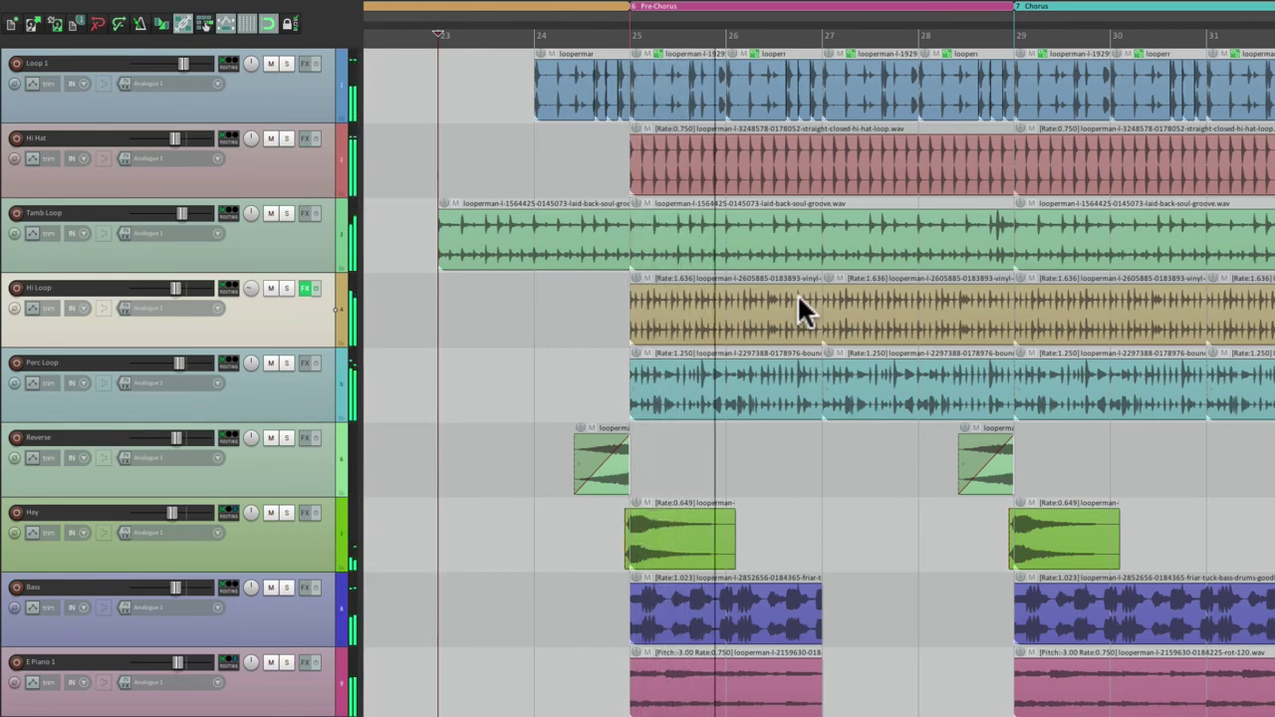
pyautogui.hscroll(8, 796, 294)
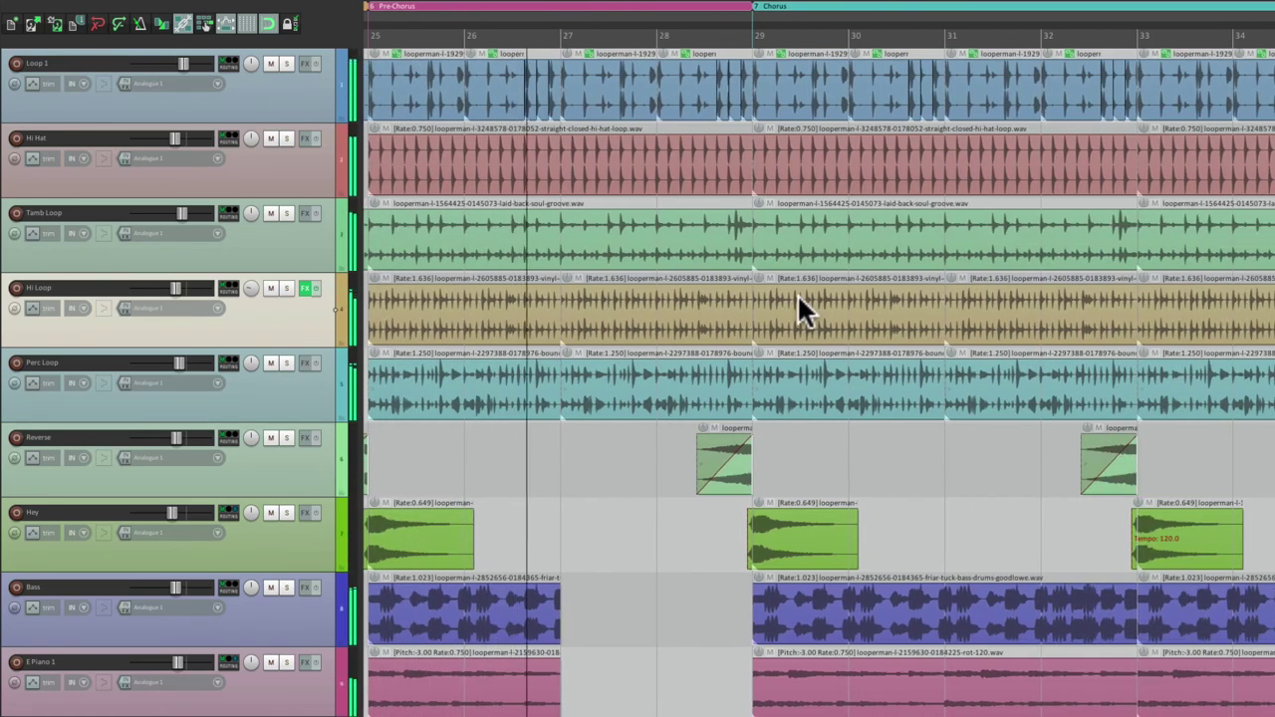
pyautogui.scroll(-5, 879, 319)
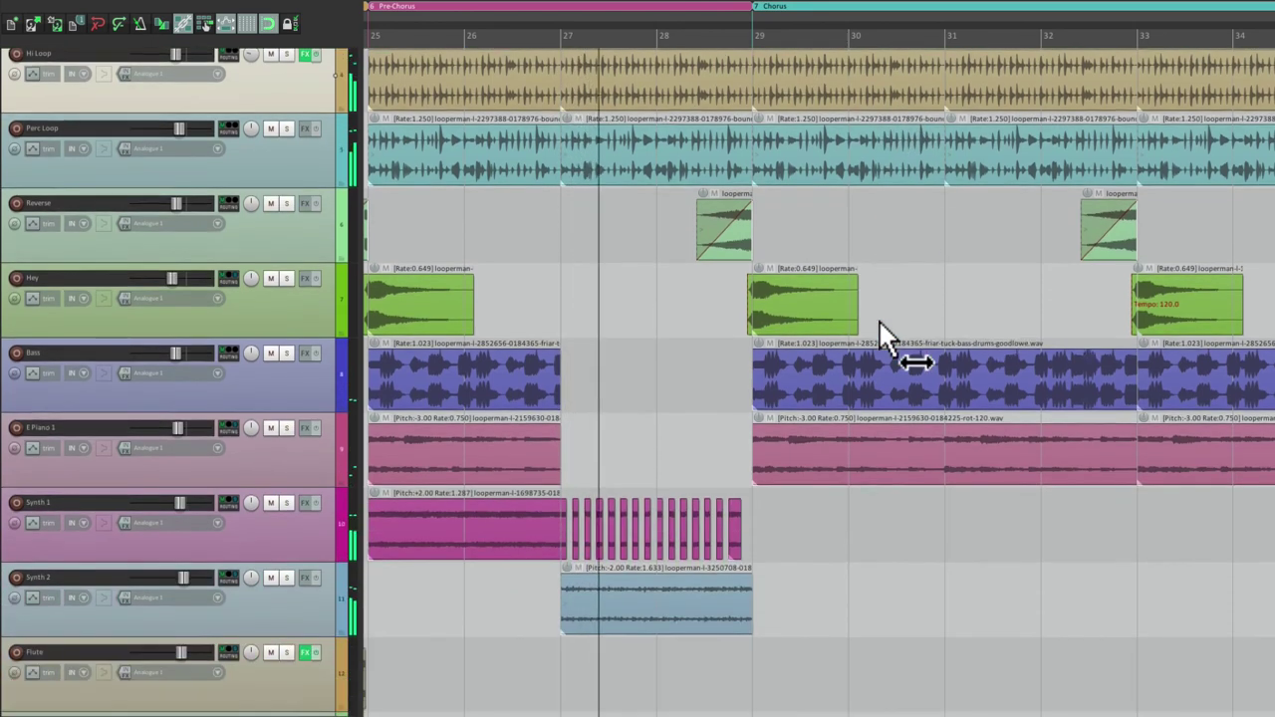
pyautogui.scroll(-5, 879, 320)
pyautogui.scroll(-3, 879, 328)
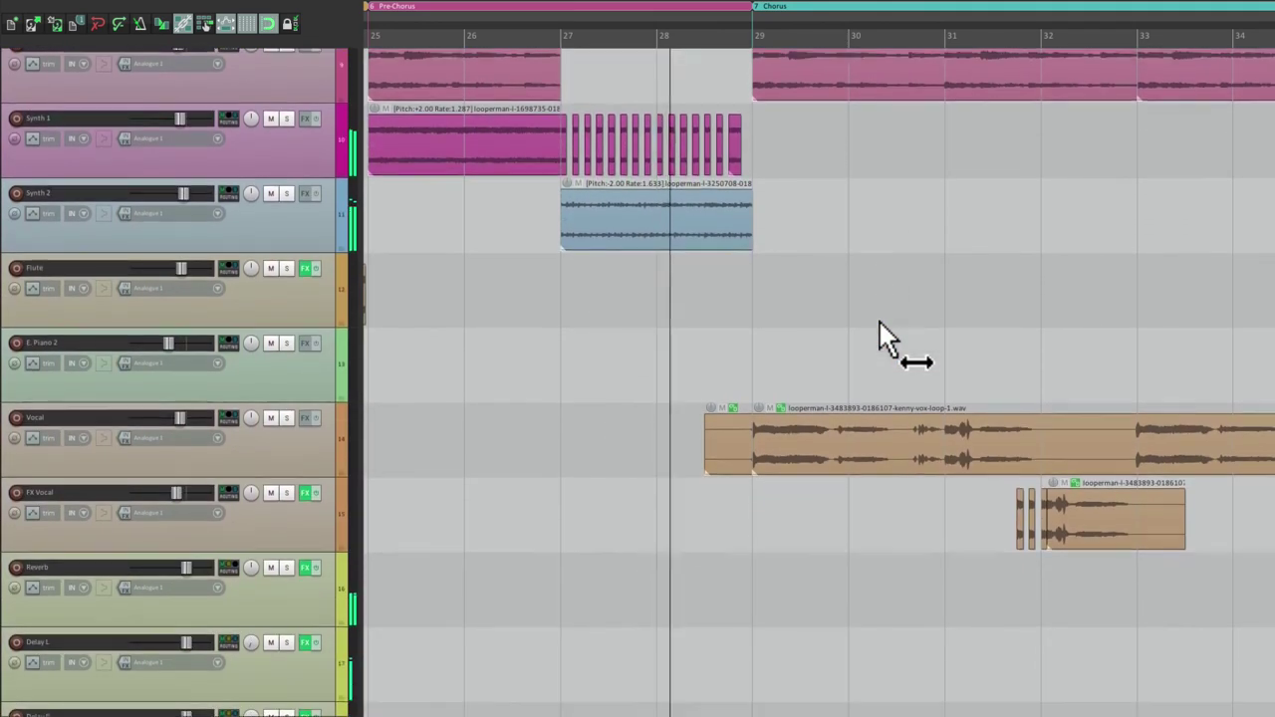
pyautogui.hscroll(4, 830, 324)
pyautogui.hscroll(1, 829, 312)
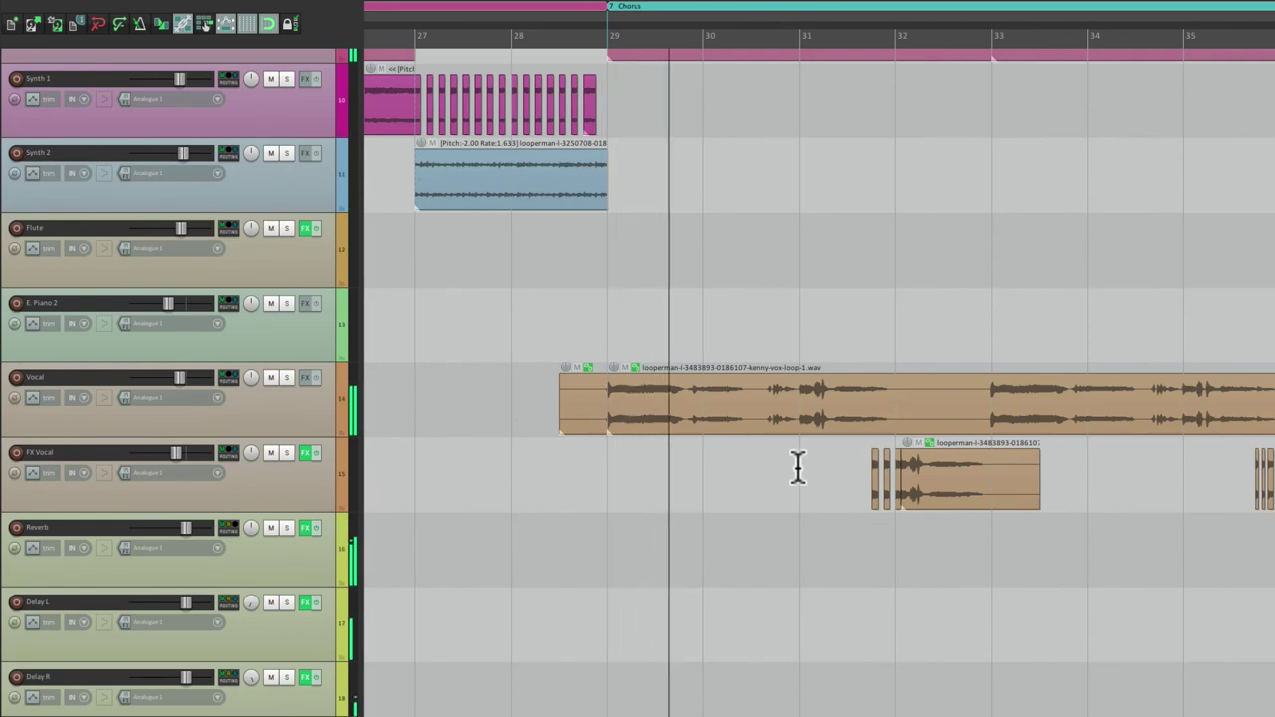
pyautogui.scroll(-3, 796, 468)
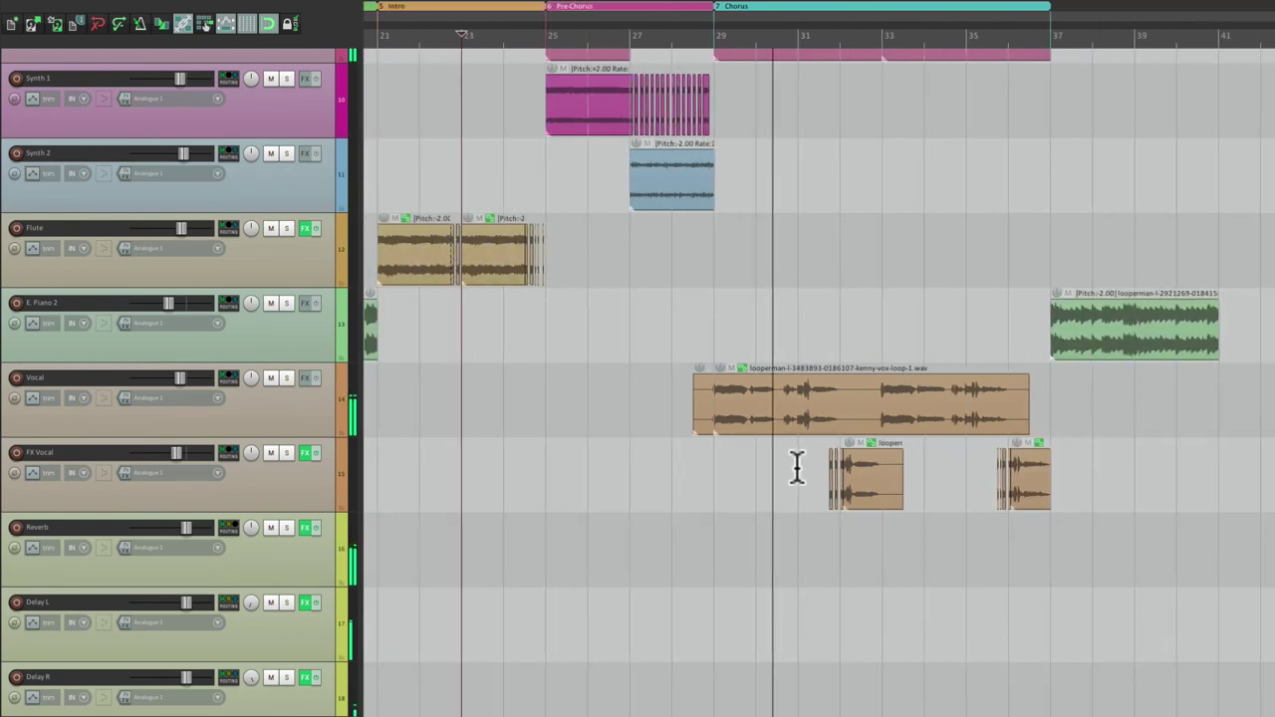
pyautogui.hscroll(2, 719, 360)
pyautogui.hscroll(4, 720, 363)
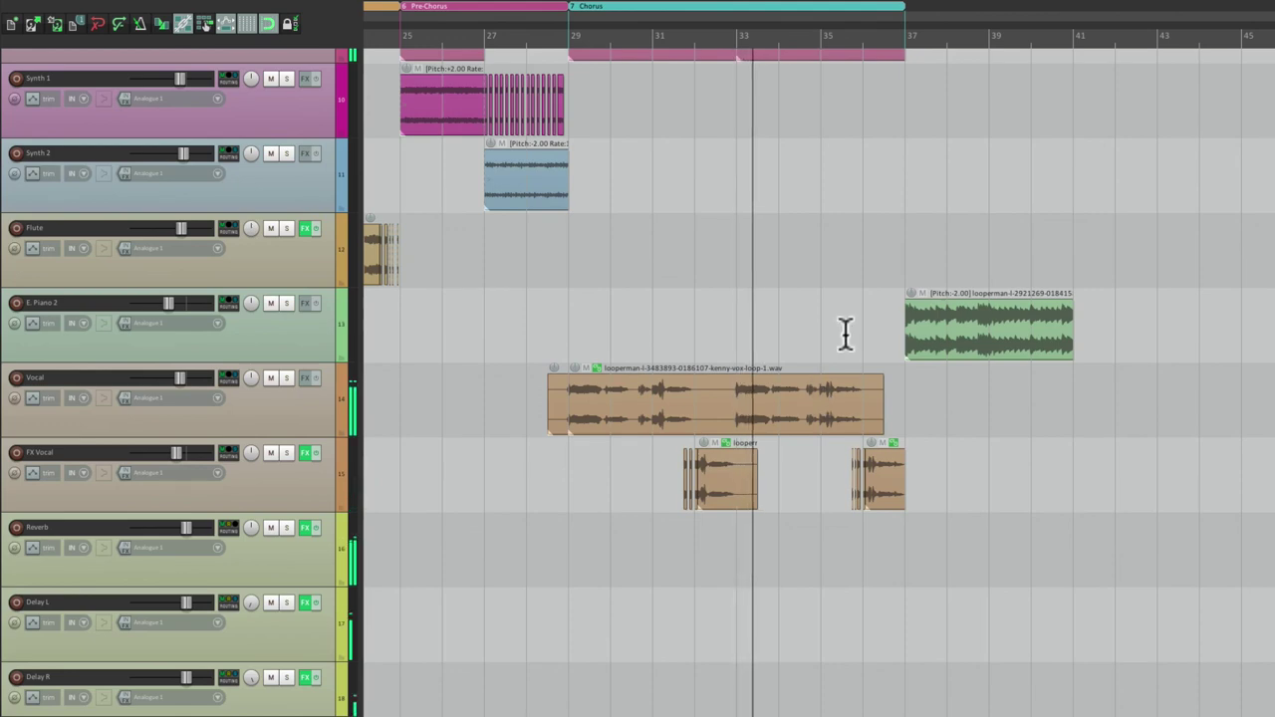
pyautogui.scroll(8, 845, 334)
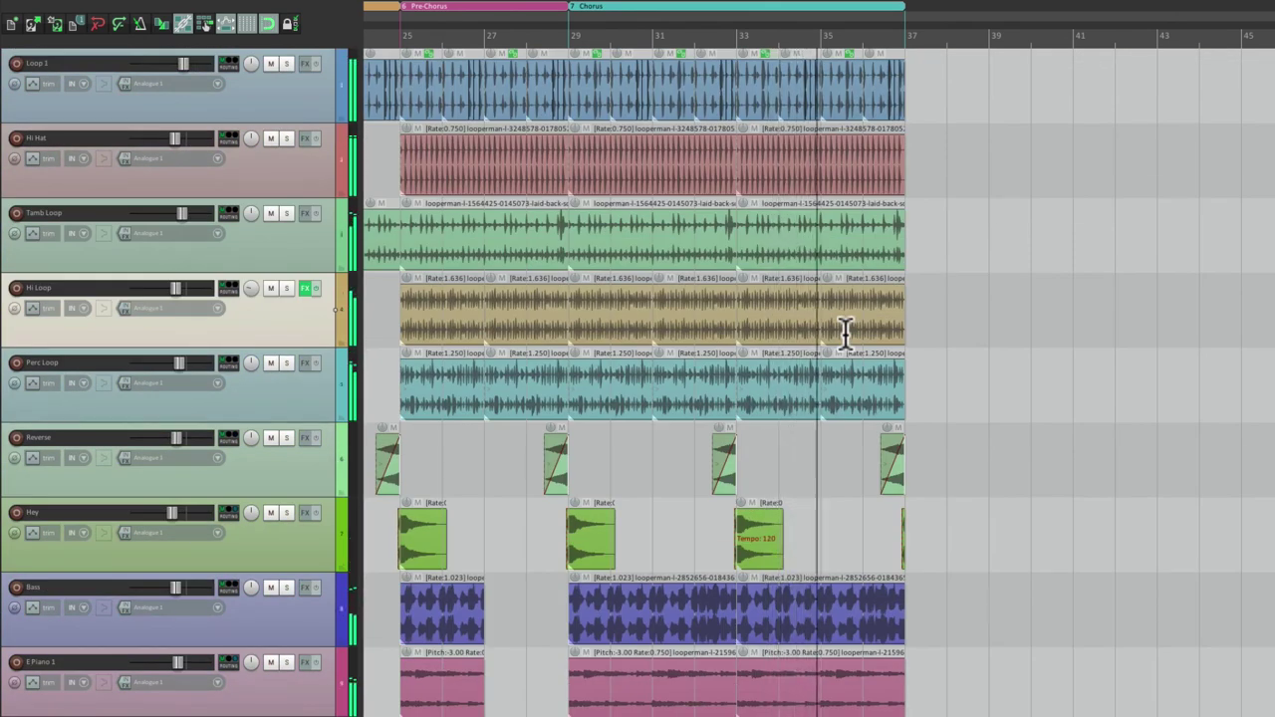
pyautogui.scroll(4, 916, 382)
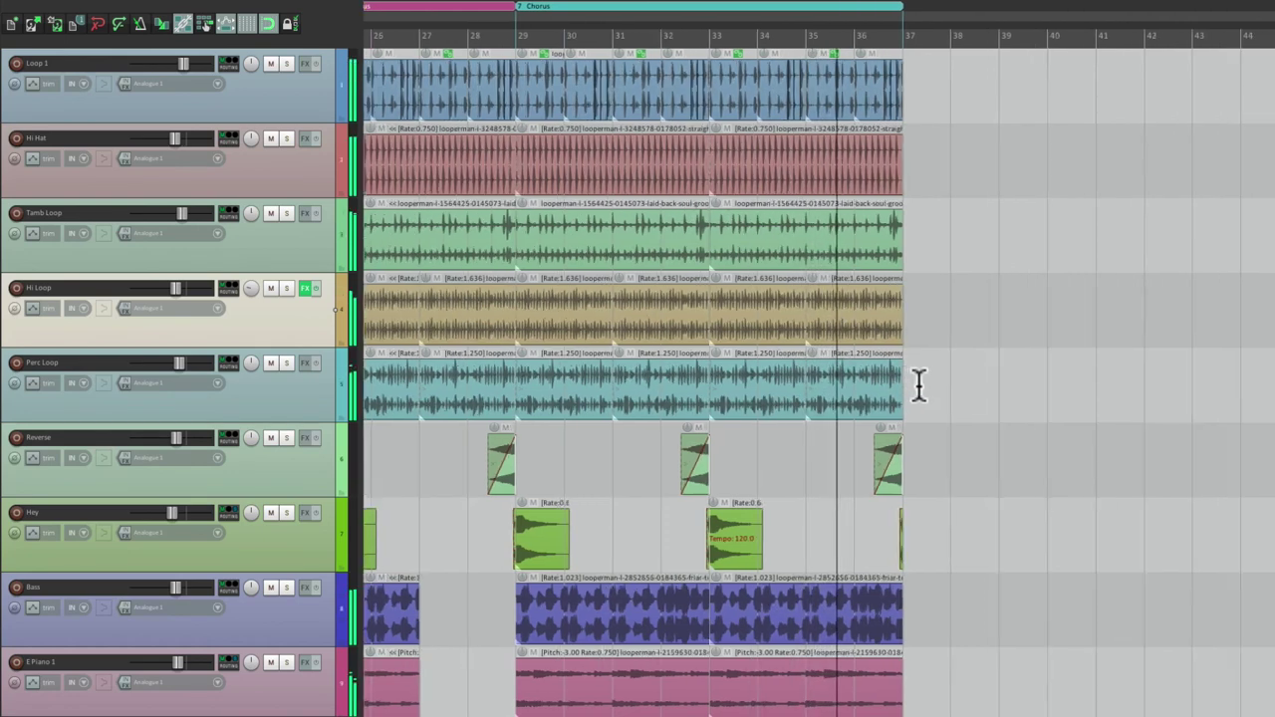
pyautogui.scroll(2, 850, 401)
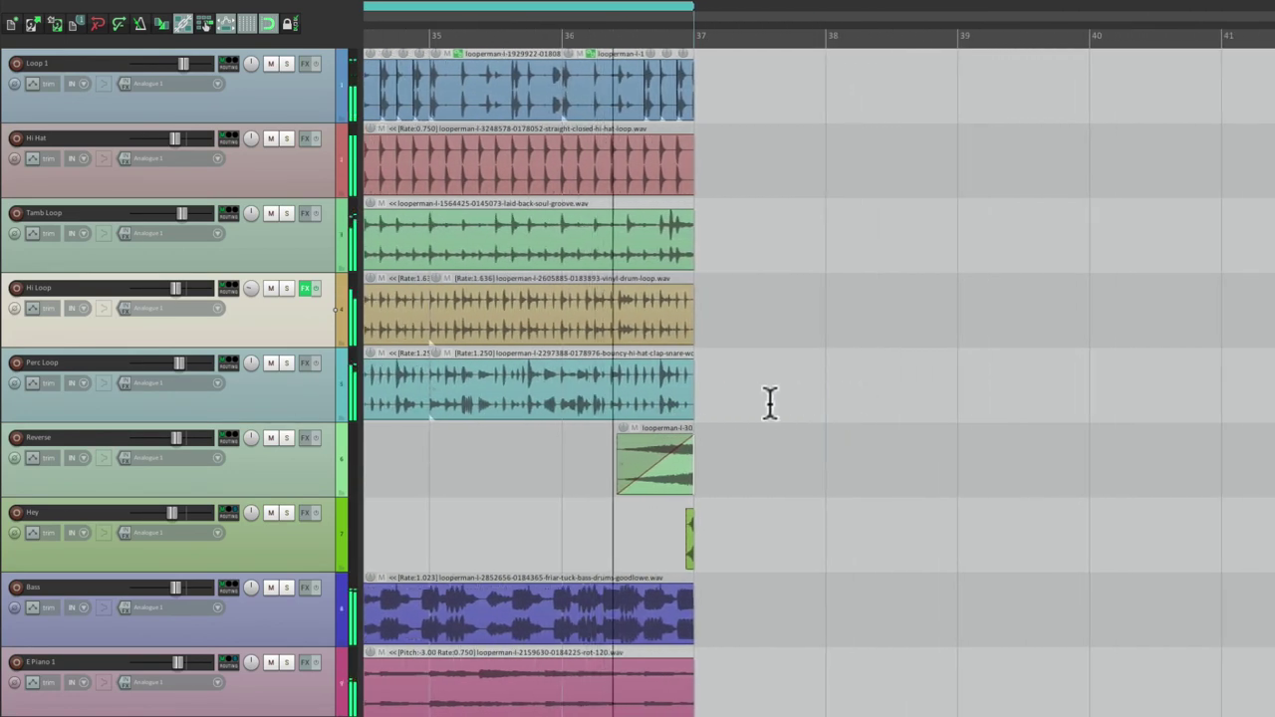